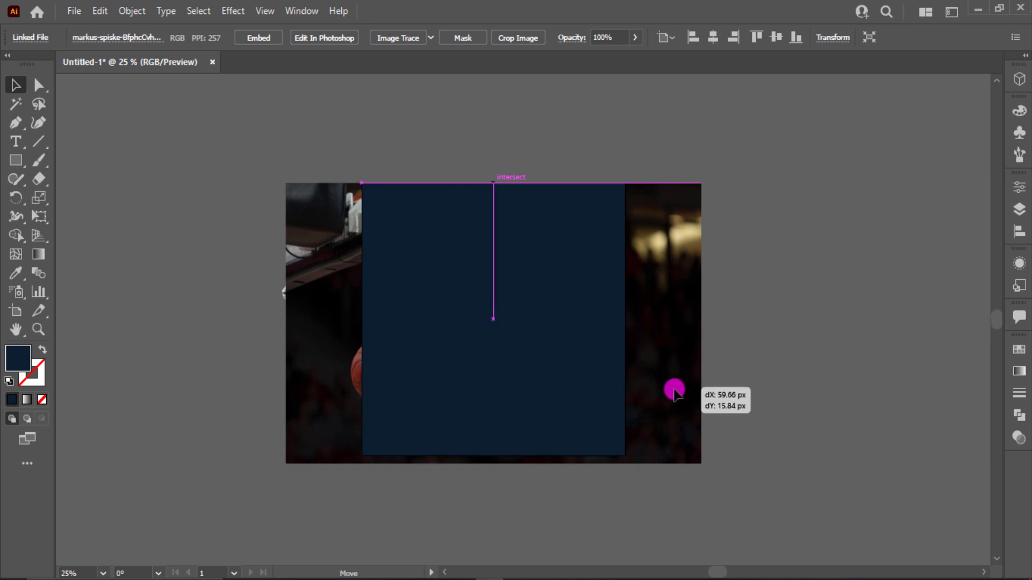
- Align the basketball photo with the dark blue artboard-sized rectangle and make a clipping mask from both objects
left_click_drag(461, 149, 544, 247)
right_click(544, 247)
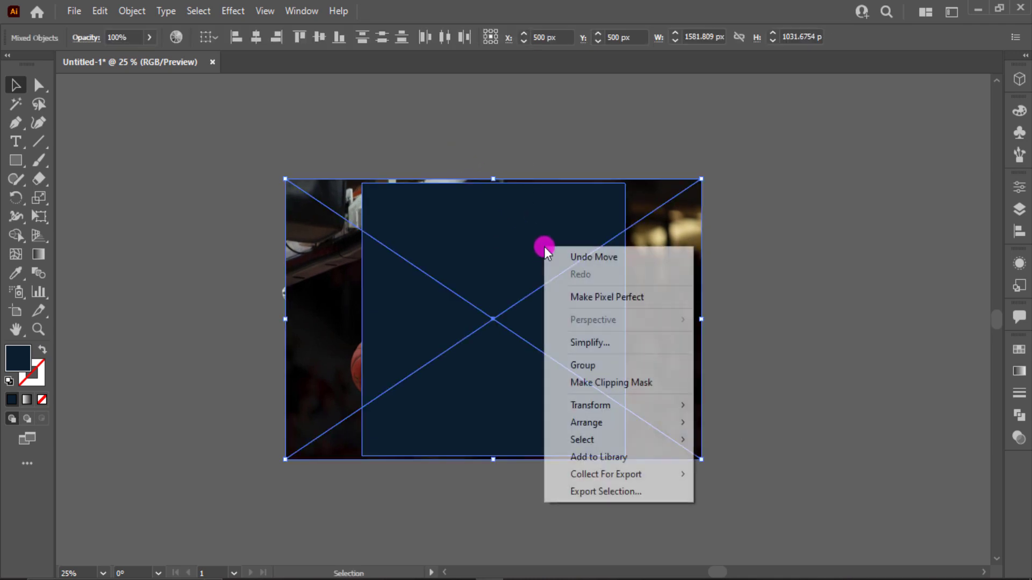
left_click(615, 382)
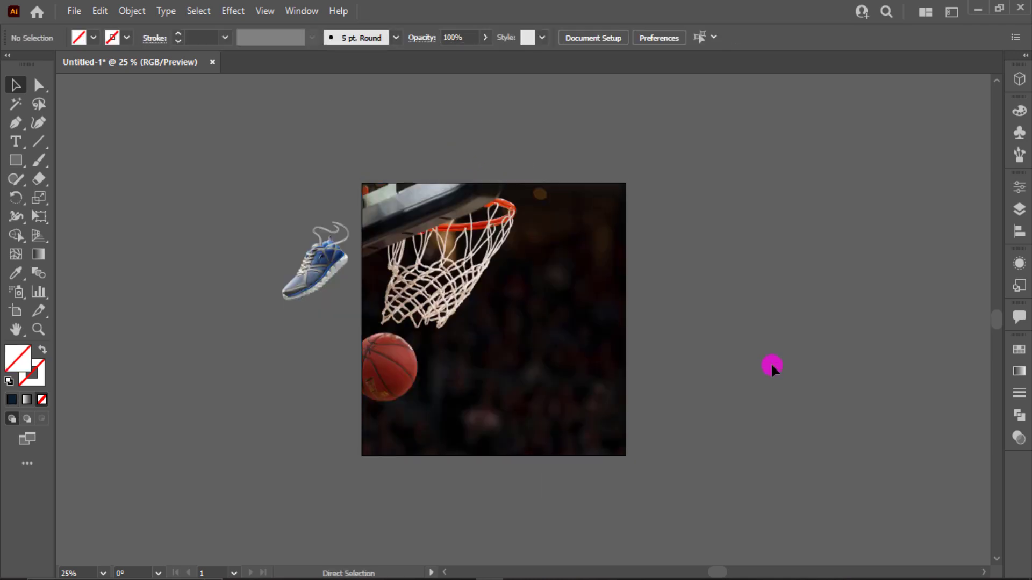
- Draw a rectangle covering the whole artboard over the clipped basketball photo and fill it with the light blue swatch
key("ctrl+0")
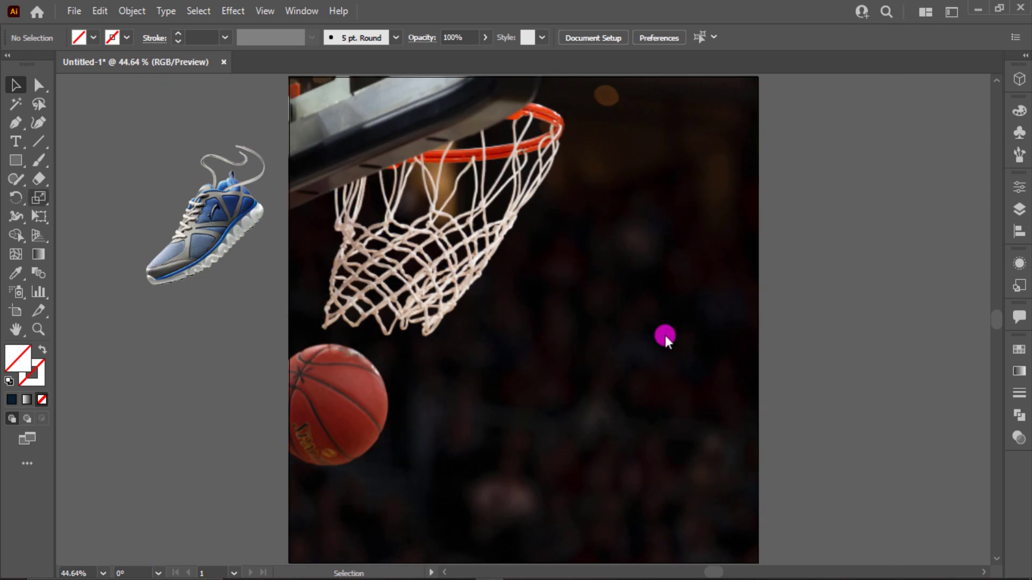
left_click(17, 159)
left_click_drag(290, 77, 758, 562)
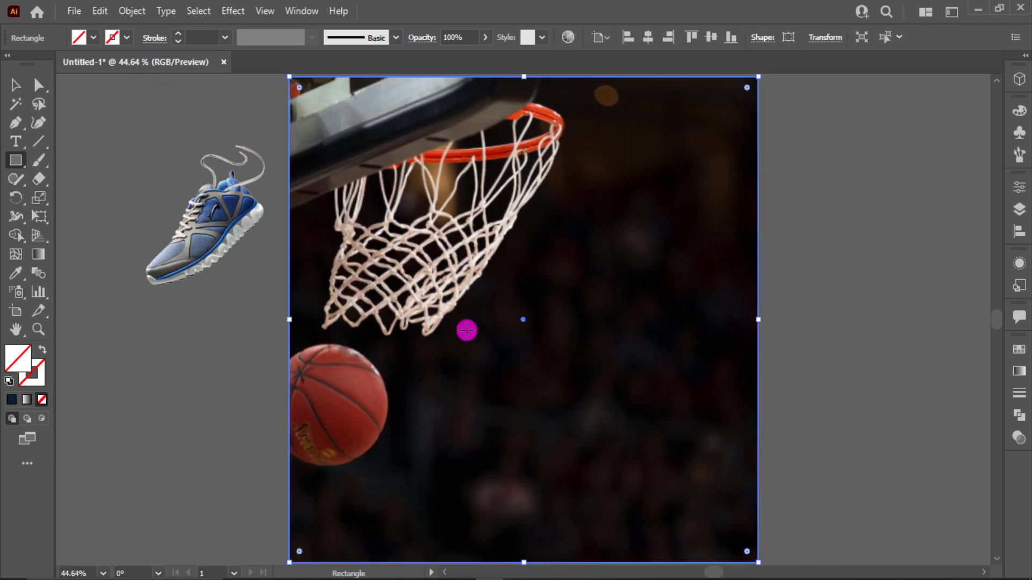
left_click(91, 37)
scroll(34, 124, "down", 1)
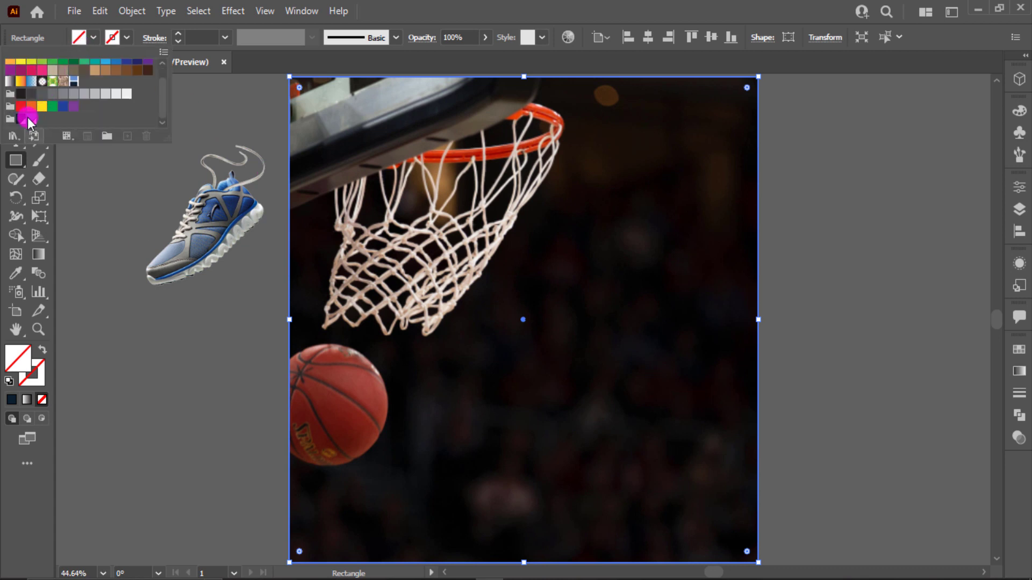
left_click(31, 119)
left_click(453, 15)
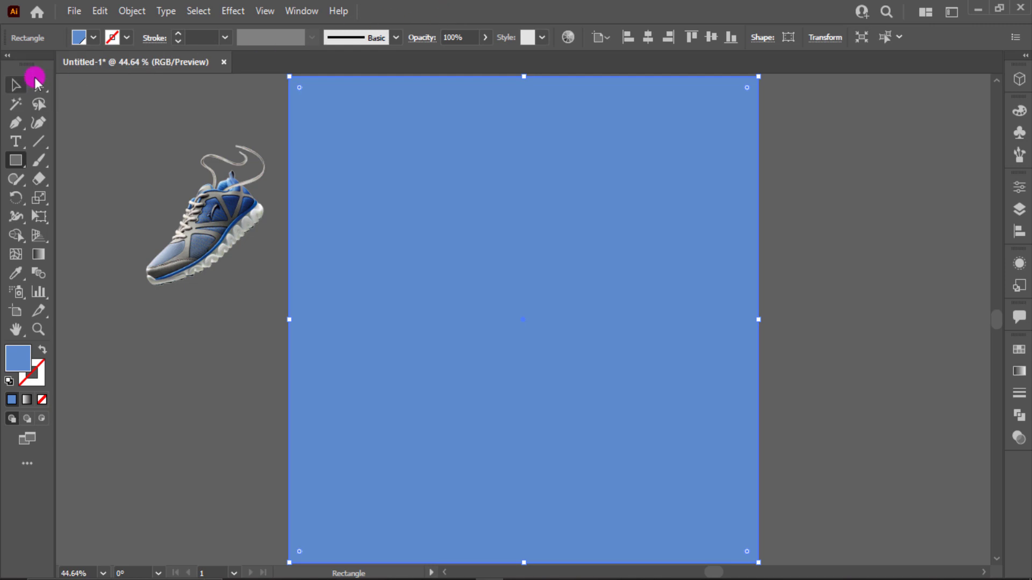
- Set the blending mode of the artboard-sized light blue rectangle to Multiply at 100% opacity
left_click(16, 85)
left_click(1021, 417)
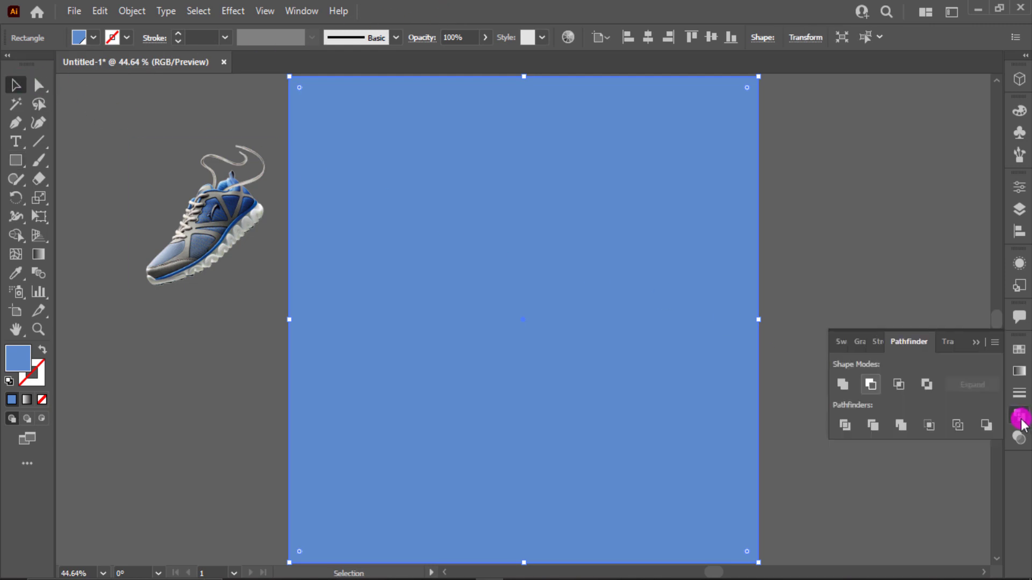
left_click(1018, 437)
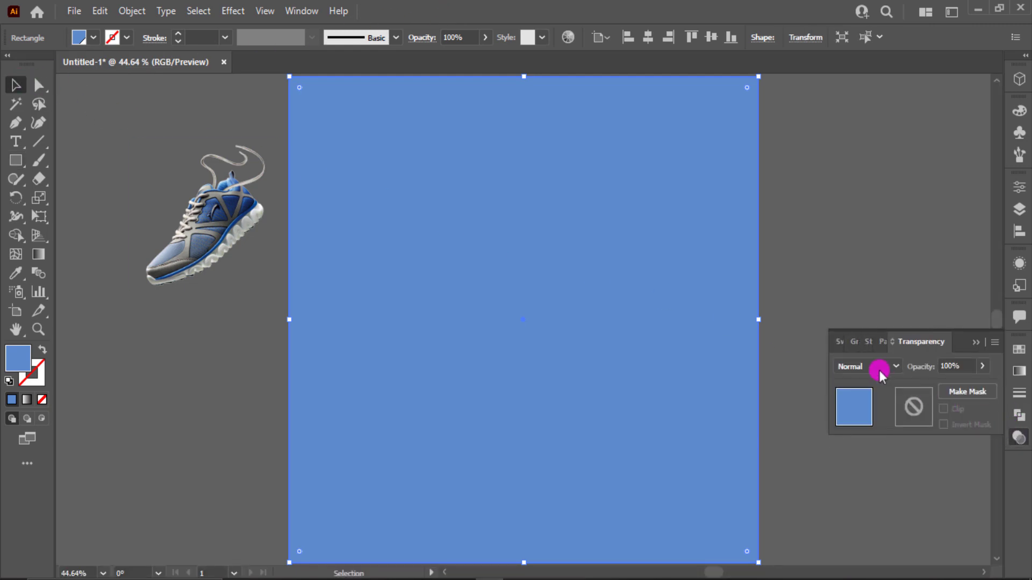
left_click(876, 369)
left_click(870, 205)
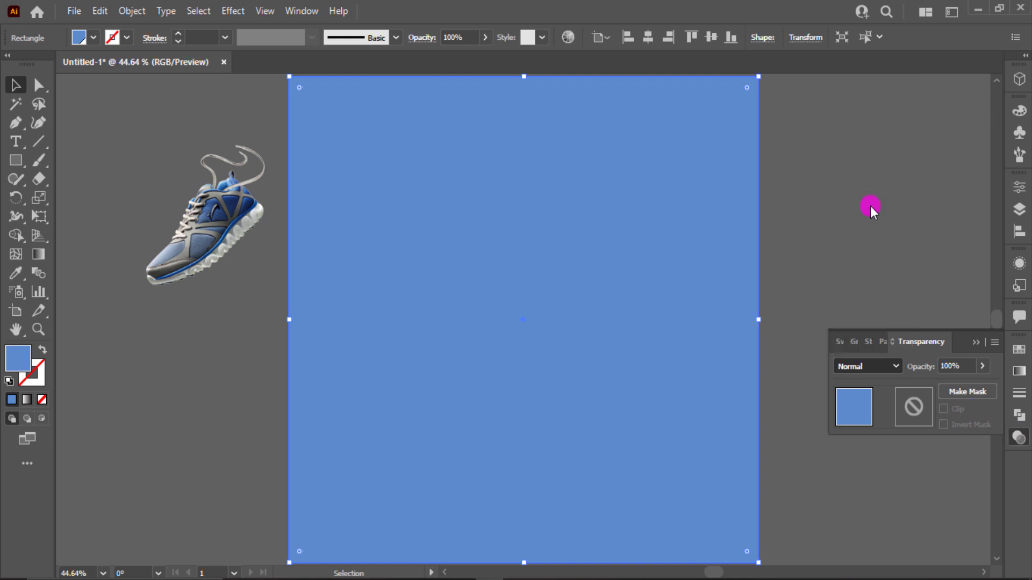
left_click(867, 366)
left_click(859, 109)
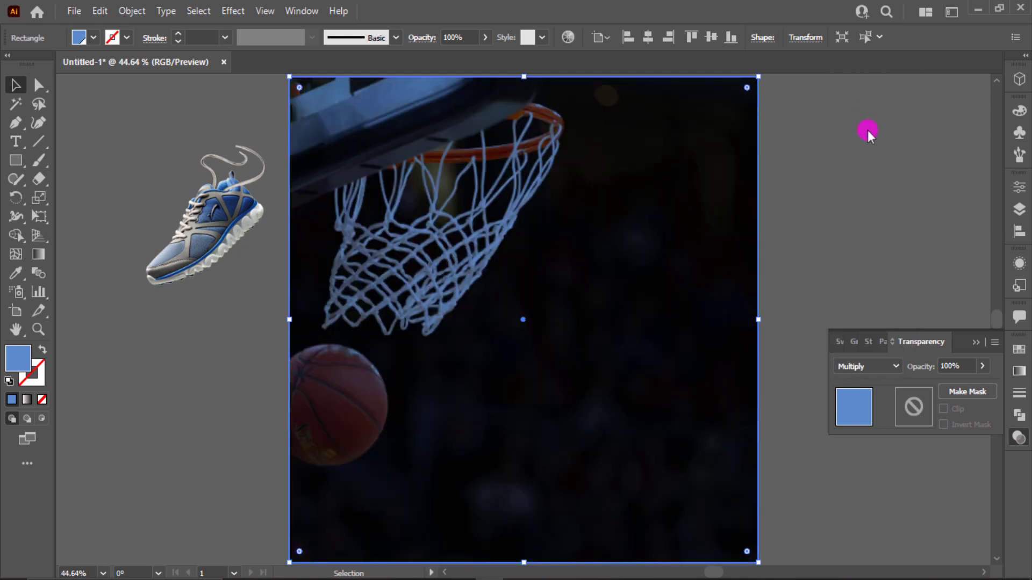
left_click(913, 279)
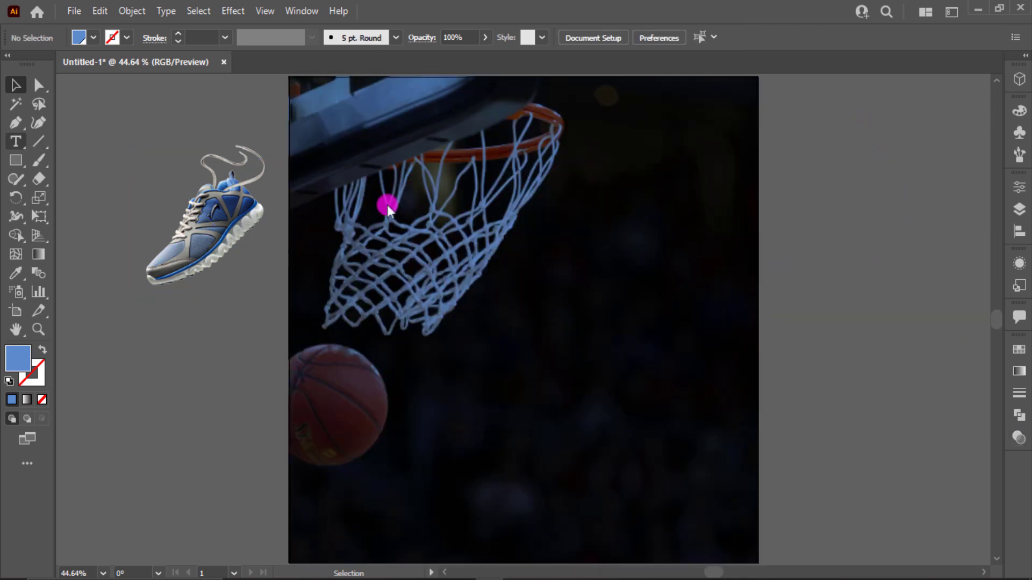
- Draw a light blue panel about 735 px wide on the left part of the artboard, adjusting its size and vertical position
left_click(15, 160)
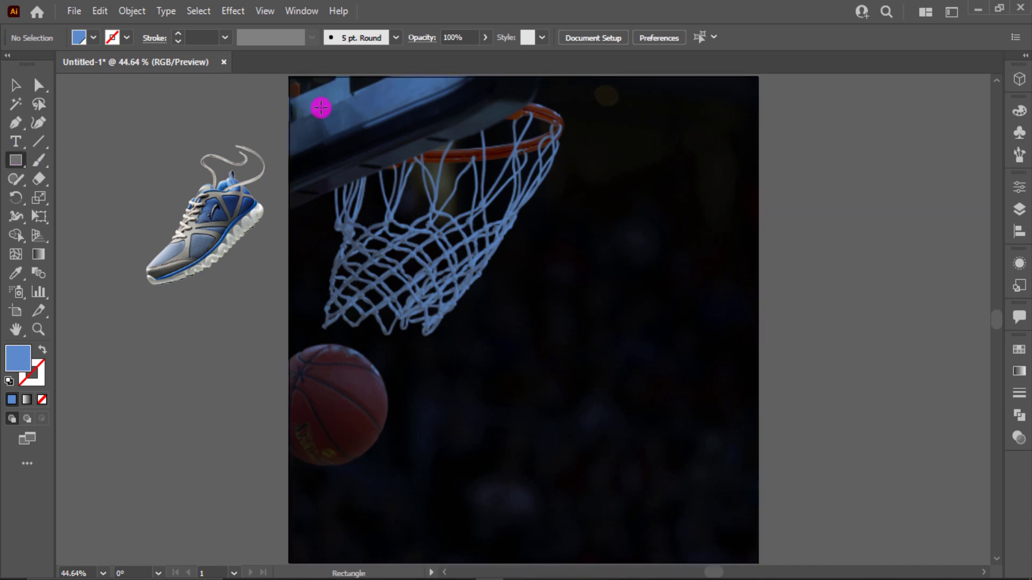
left_click_drag(321, 108, 650, 510)
key("v")
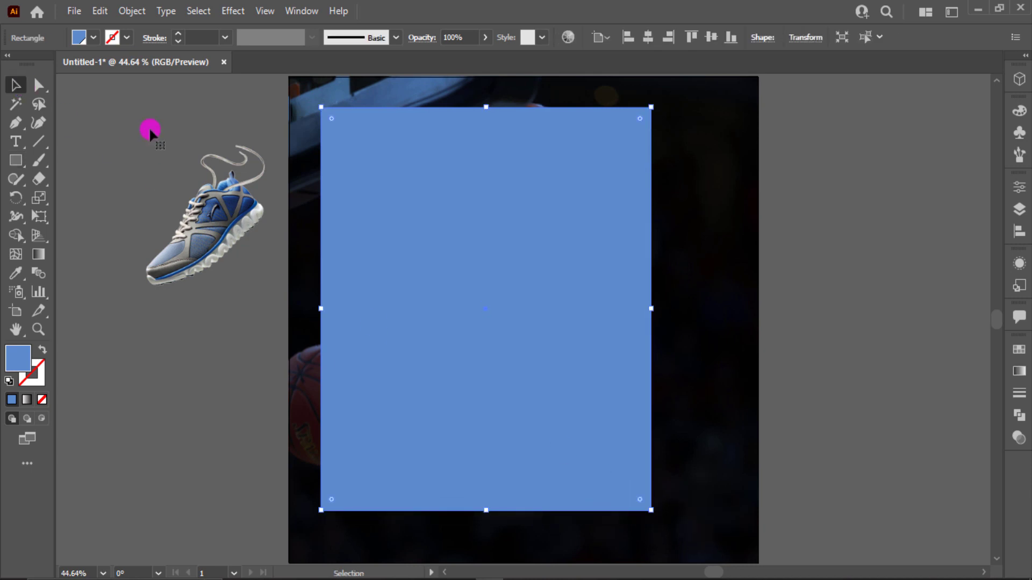
mouse_move(433, 229)
left_mouse_down()
mouse_move(444, 243)
mouse_move(433, 223)
left_mouse_up()
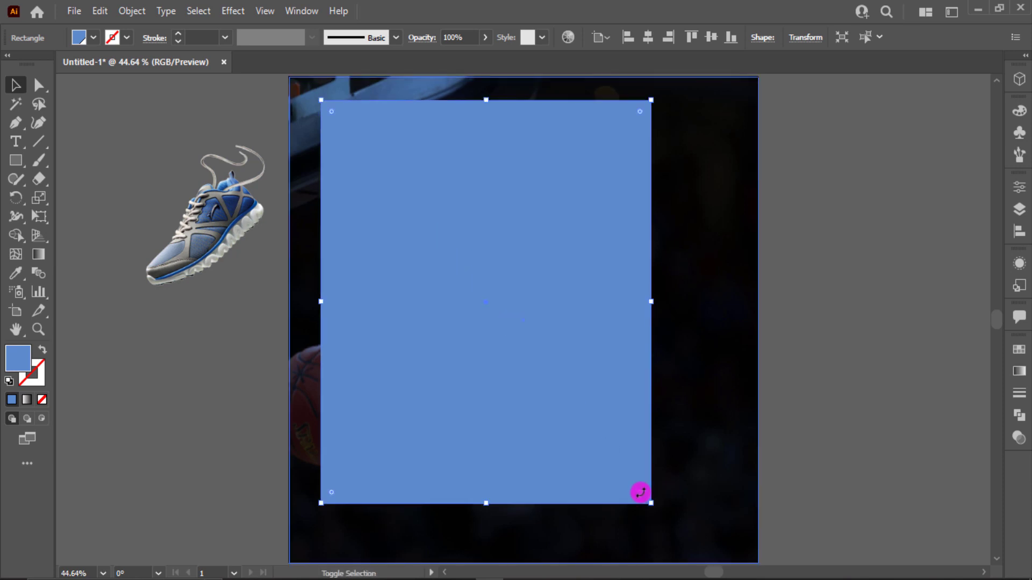
left_click_drag(656, 511, 667, 521)
left_click_drag(593, 435, 592, 447)
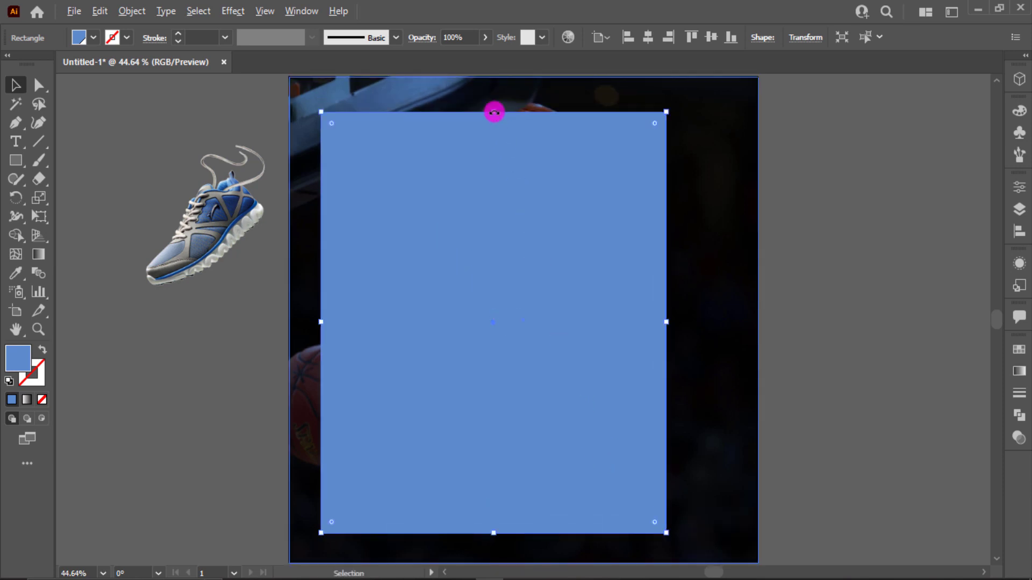
left_click_drag(494, 112, 490, 125)
- Duplicate the light blue panel to the right, then make the copy taller and narrow it to fit inside the artboard's right edge
left_click_drag(483, 263, 643, 273)
left_click_drag(695, 125, 695, 93)
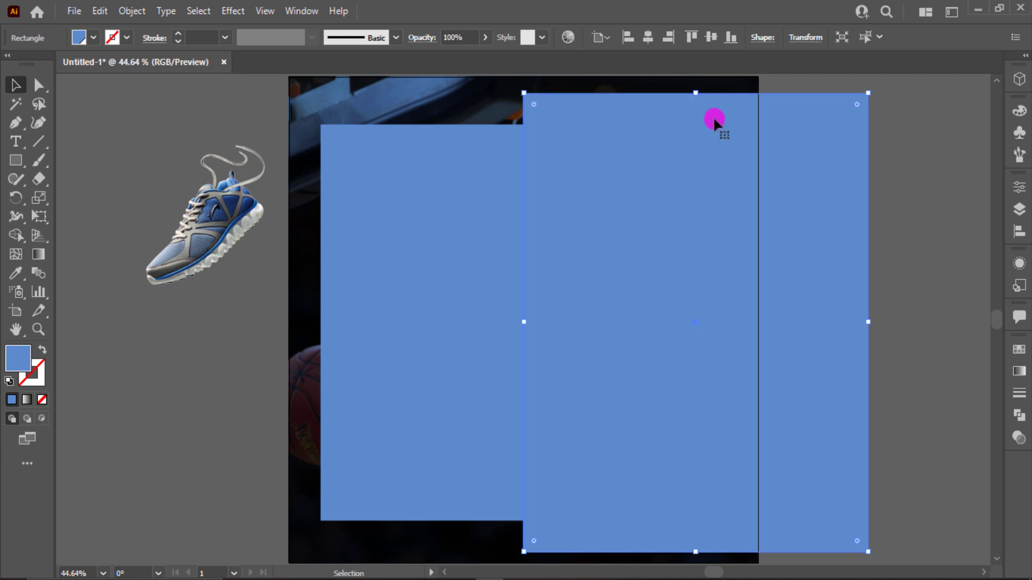
left_click_drag(778, 323, 745, 329)
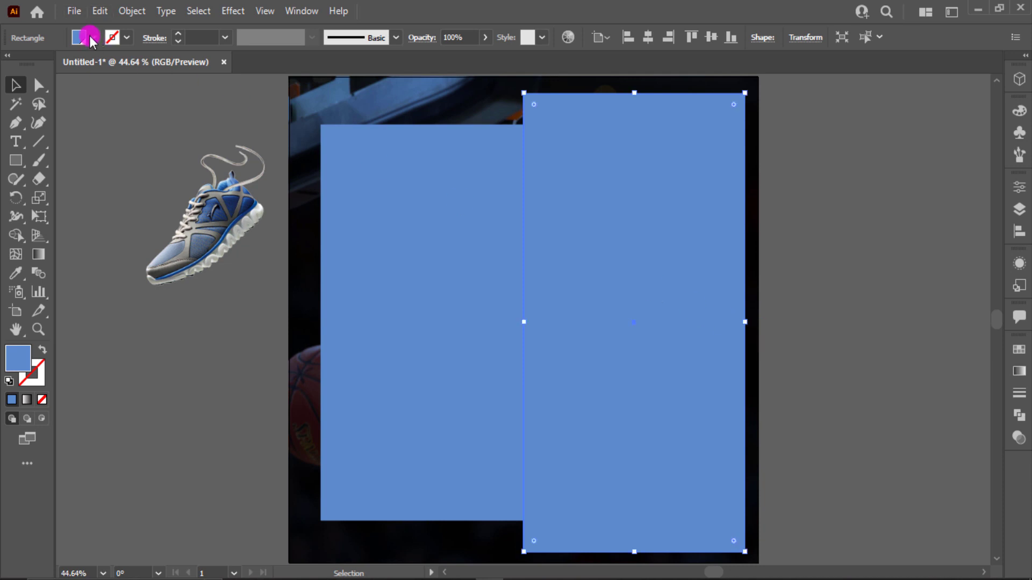
left_click(90, 40)
left_click(21, 122)
left_click(30, 121)
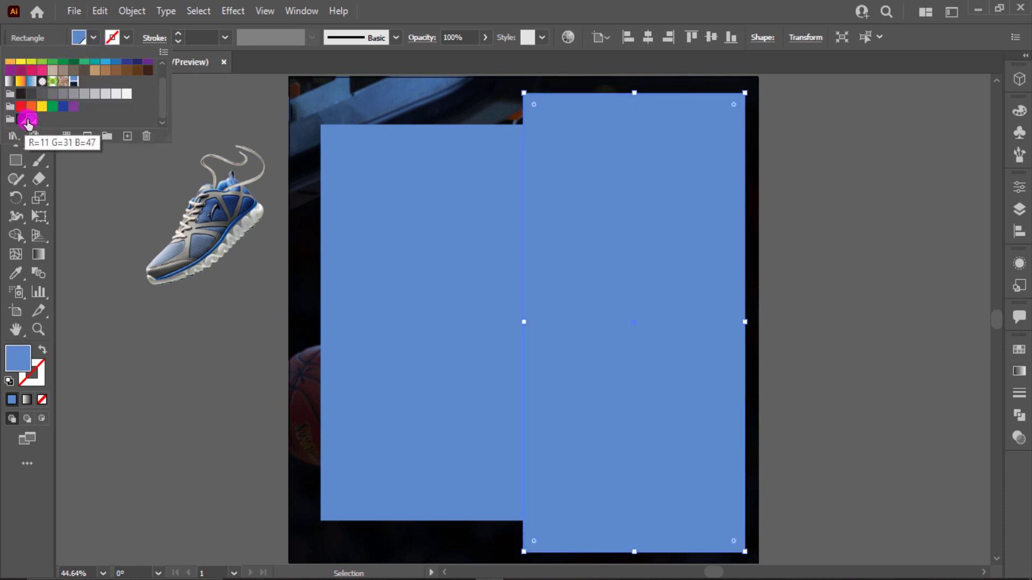
- Fill the left panel with the dark navy swatch and bring it in front of the light blue panel
left_click(403, 267)
left_click(403, 267)
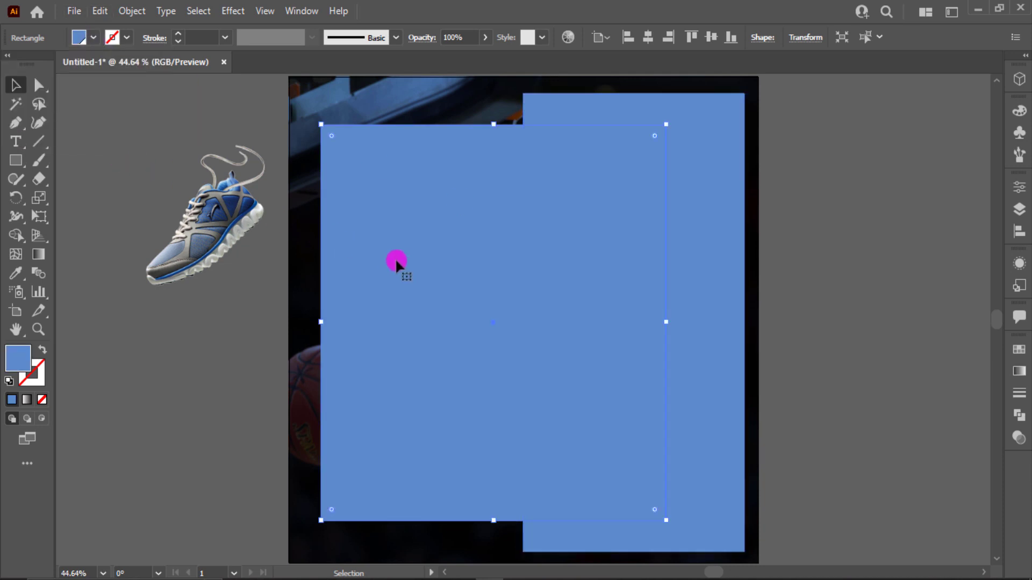
left_click(86, 41)
left_click(19, 121)
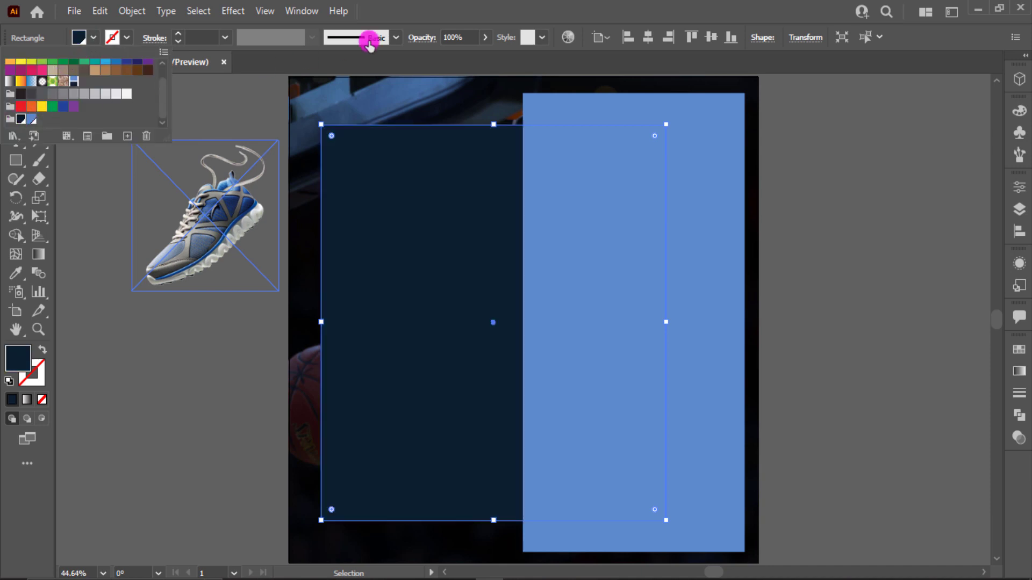
right_click(441, 192)
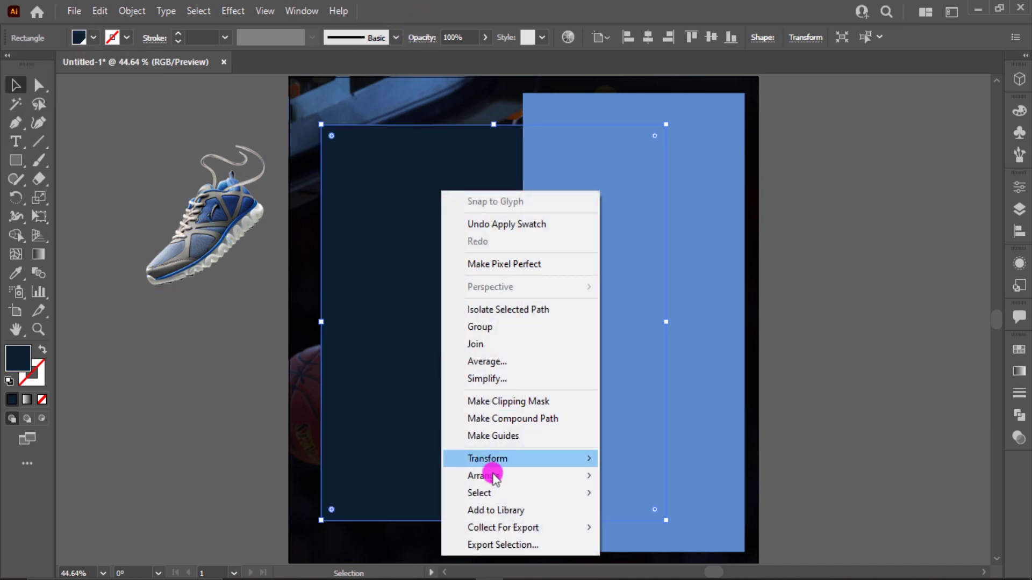
mouse_move(511, 476)
left_click(644, 476)
left_click(851, 388)
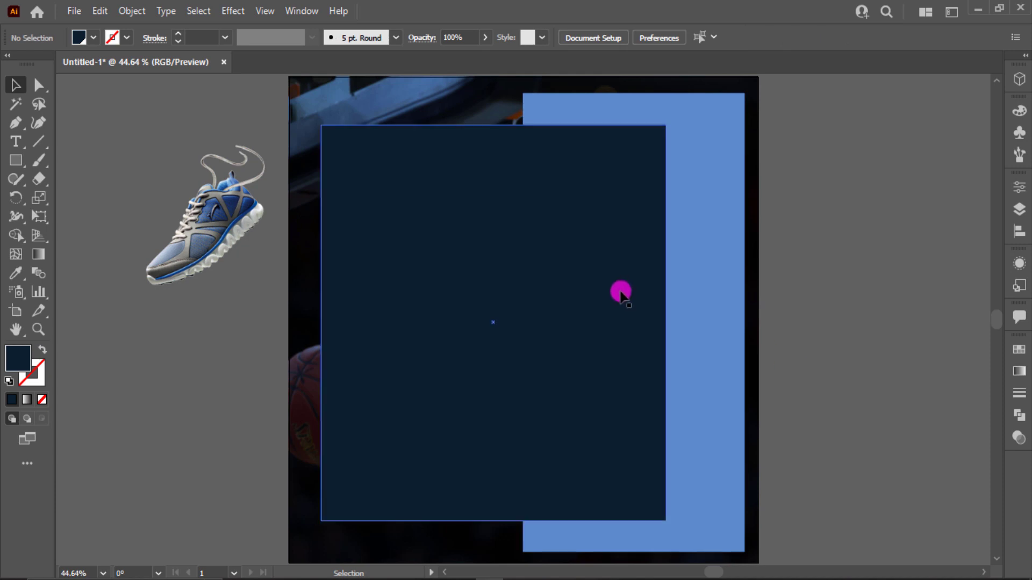
- Slightly round all the corners of the navy and light blue panels together
left_click(620, 290)
left_click(702, 253, "shift")
left_click(42, 86)
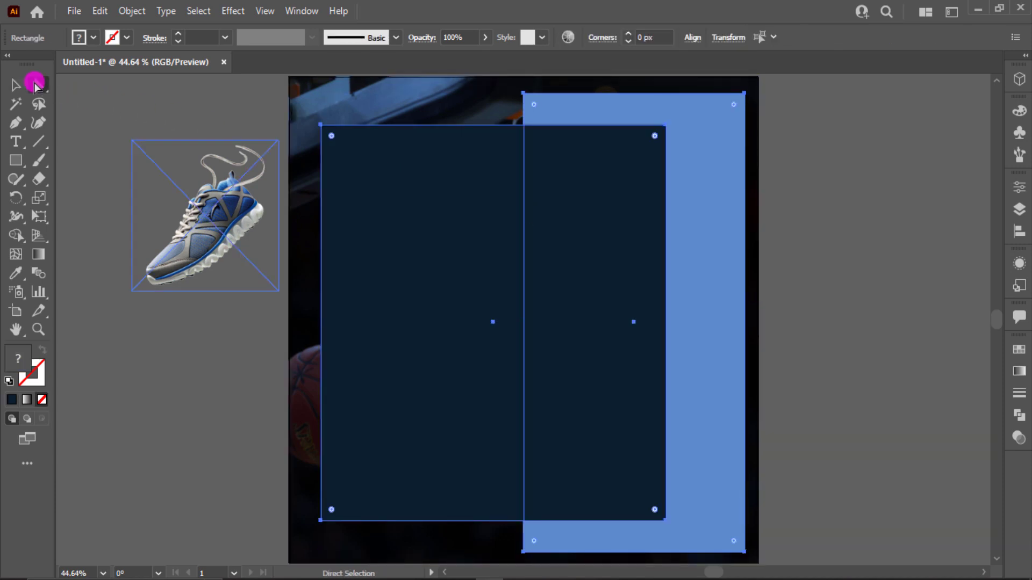
left_click_drag(331, 139, 339, 143)
left_click(13, 85)
- Enlarge the navy panel about its vertical centre and extend its left side closer to the artboard's edge
left_click(492, 127)
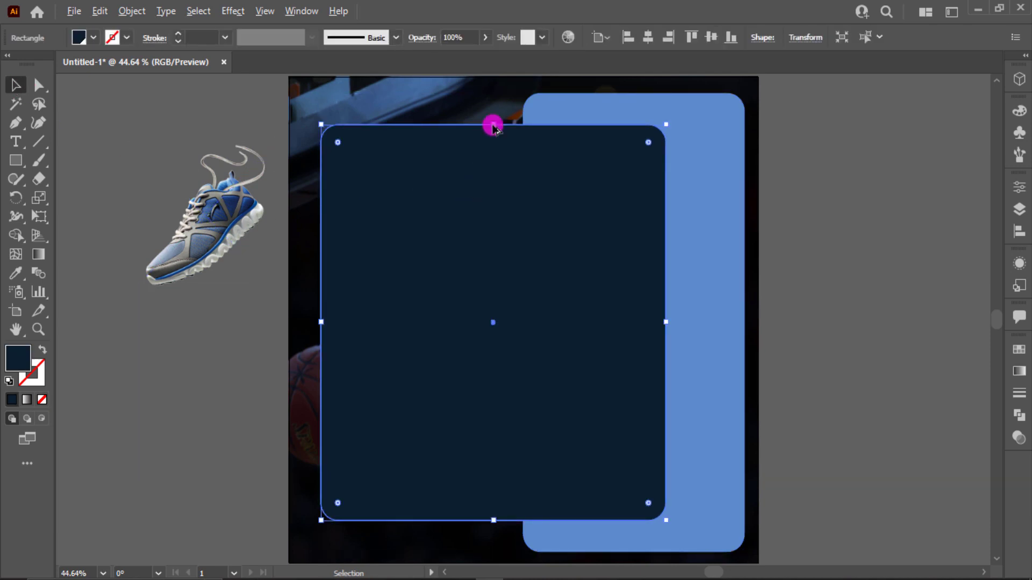
left_click_drag(493, 125, 496, 116)
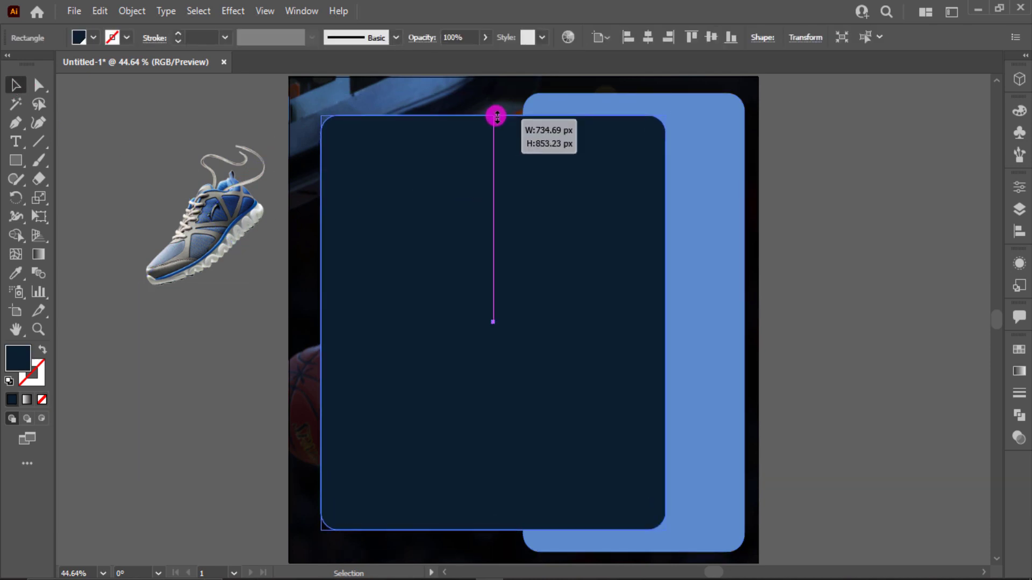
left_click(709, 135, "shift")
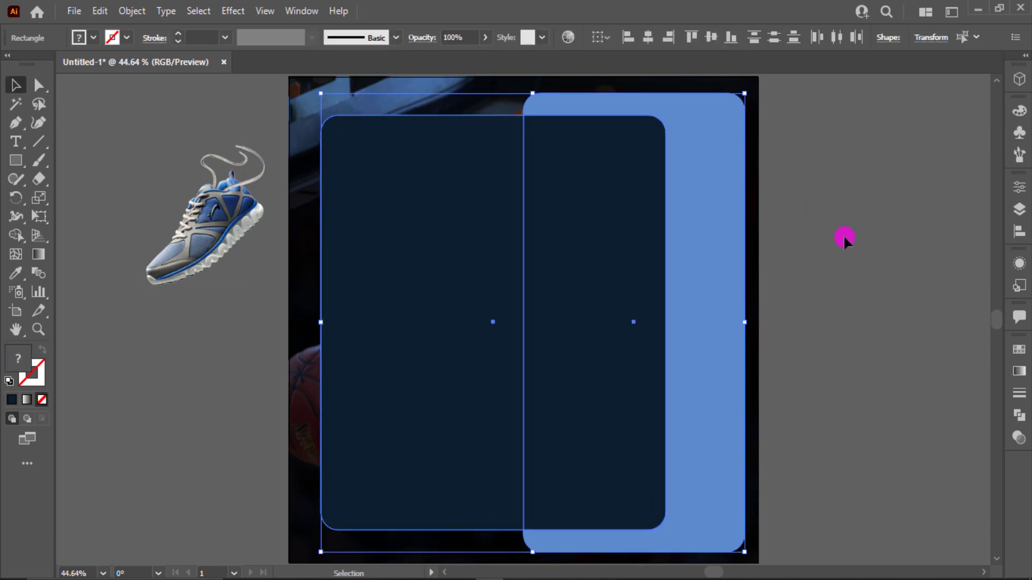
left_click(844, 240)
left_click(556, 251)
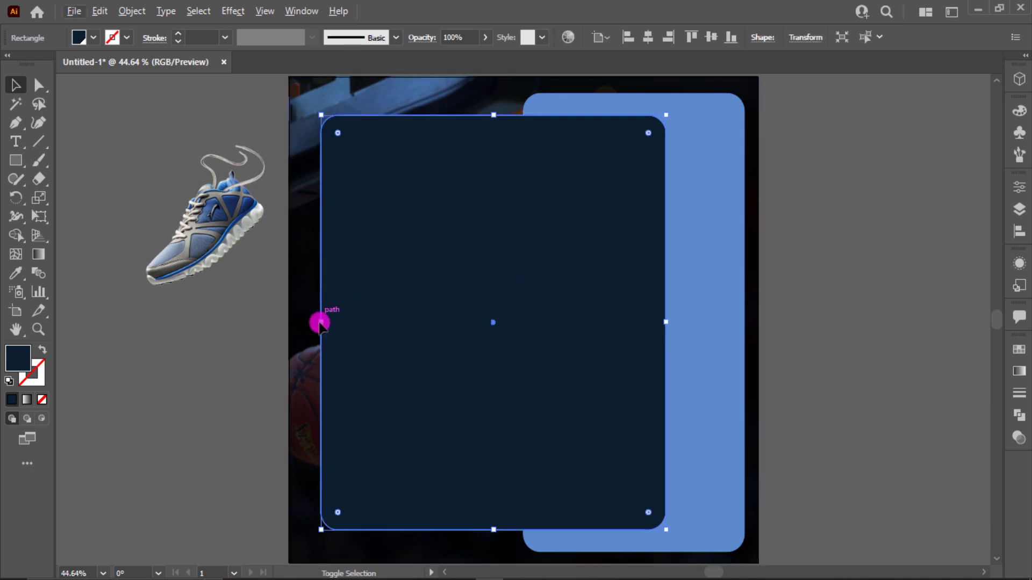
left_click_drag(320, 323, 312, 322)
left_click(896, 268)
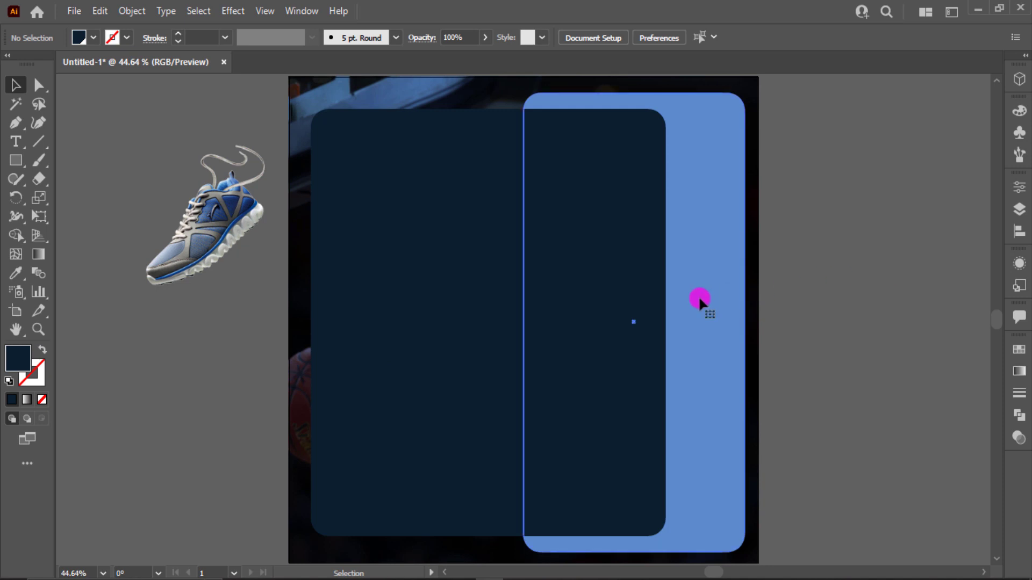
left_click(580, 296)
- Bring the blue shoe image to the front, move it onto the two panels and scale it up to overlap both
left_click(183, 288)
right_click(205, 248)
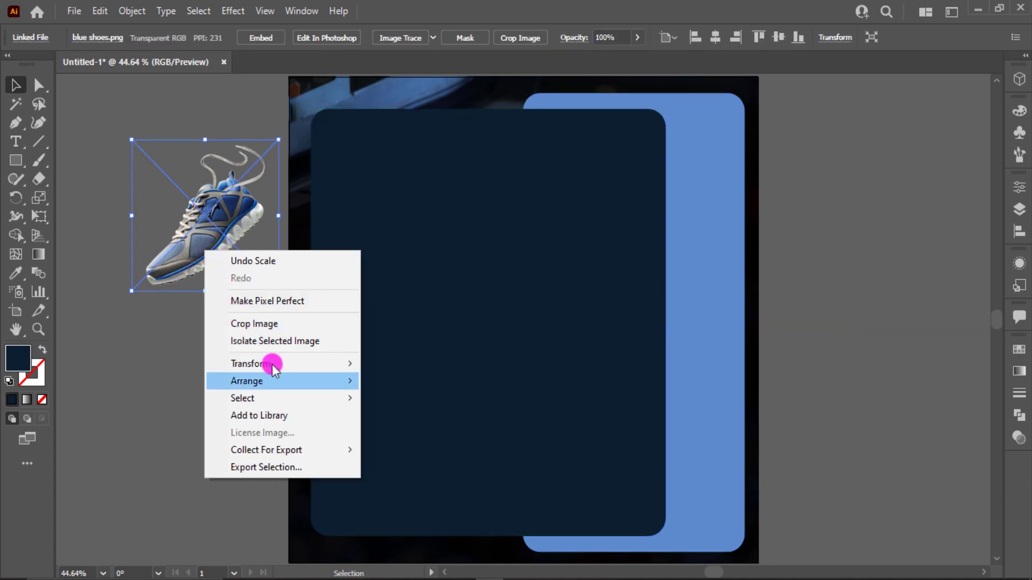
mouse_move(297, 381)
left_click(376, 381)
left_click_drag(224, 265, 624, 330)
left_click_drag(719, 373, 885, 433)
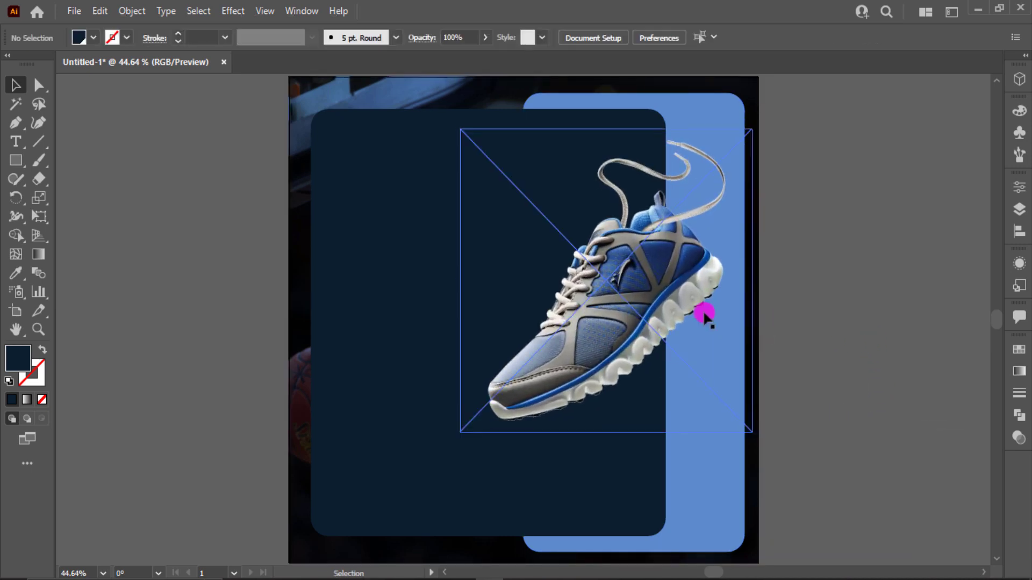
- Enlarge the shoe image slightly and shift it down and to the left across the navy panel's right edge
left_click_drag(597, 302, 567, 317)
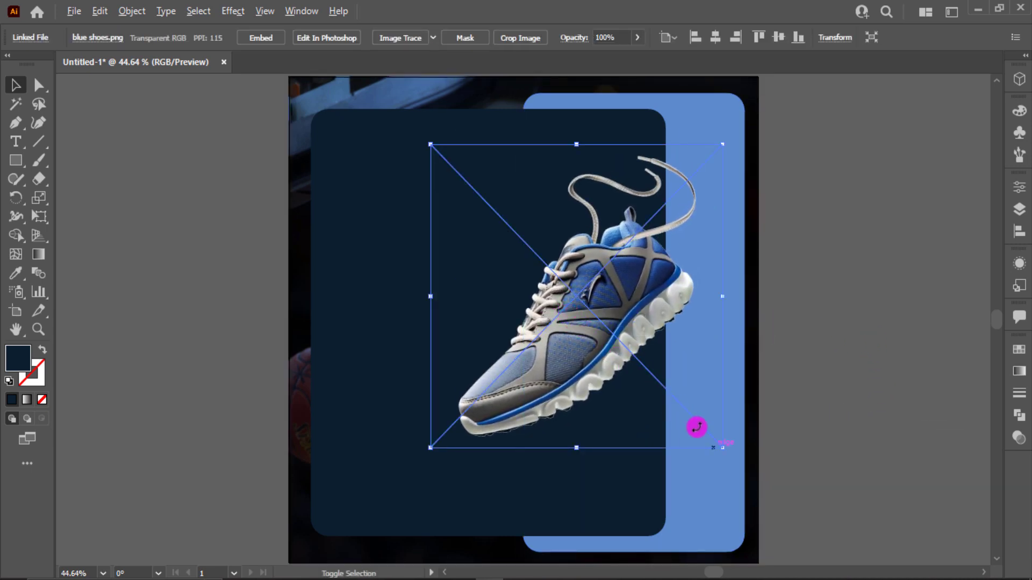
left_click_drag(723, 452, 735, 461)
left_click_drag(592, 375, 581, 380)
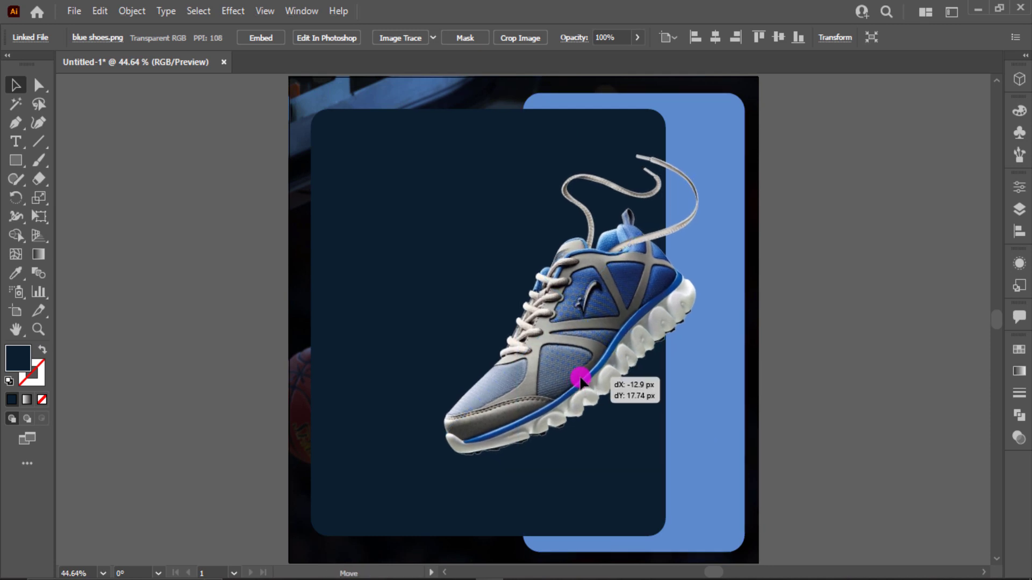
left_click_drag(580, 380, 581, 380)
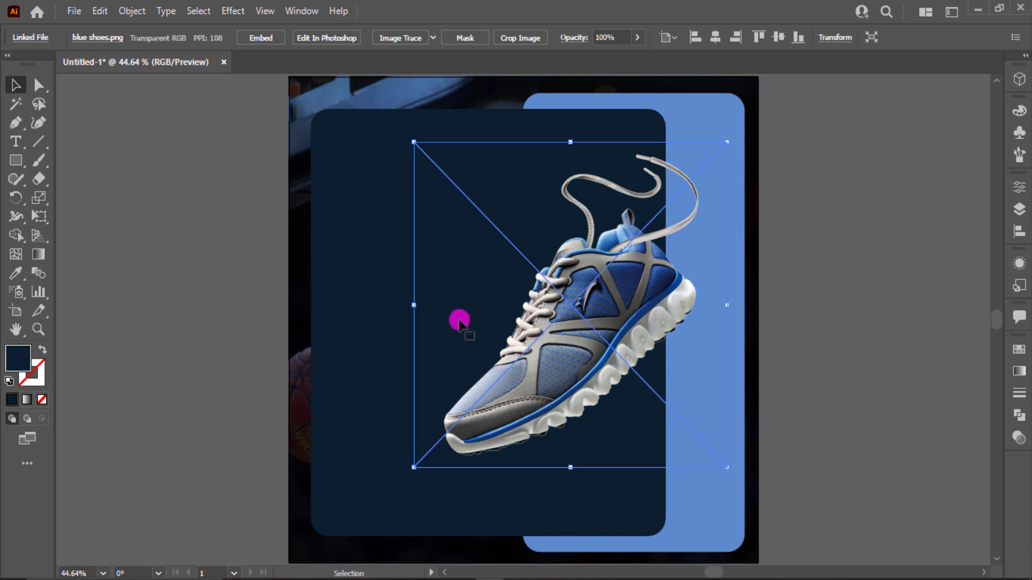
left_click(116, 162)
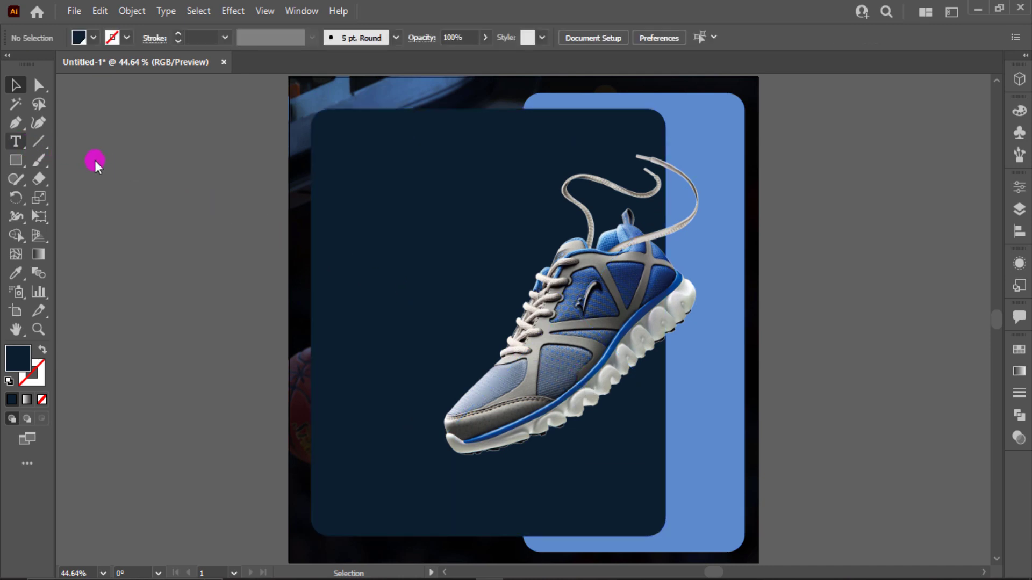
key("t")
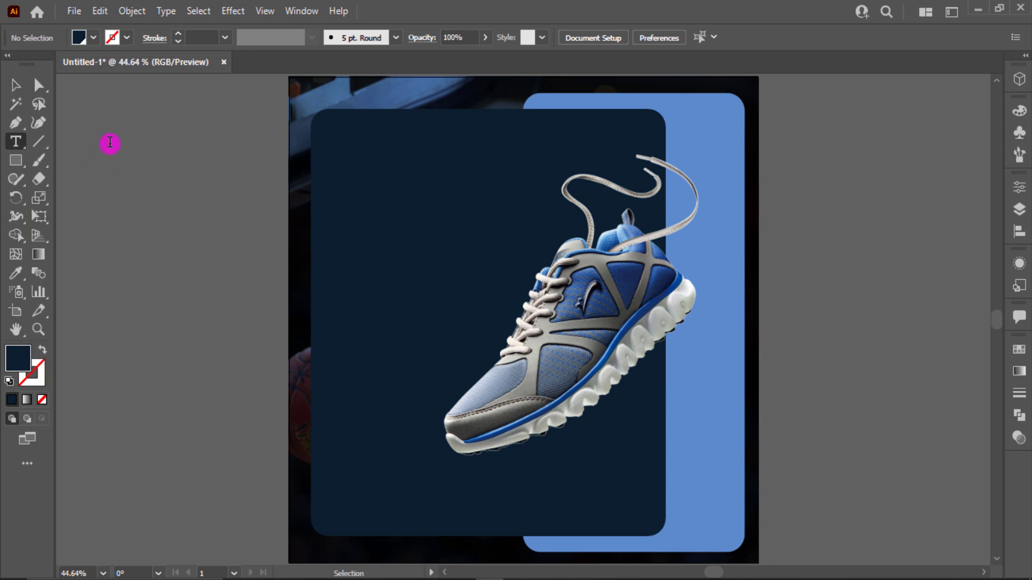
left_click(95, 157)
left_click(16, 84)
left_click_drag(153, 149, 95, 178)
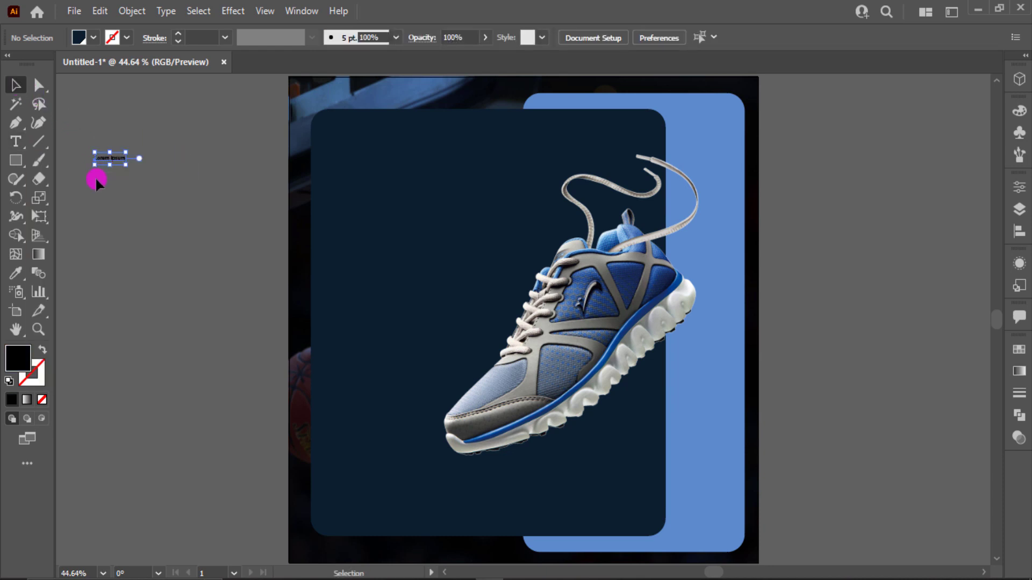
key("Delete")
- Add the text "SPORT" on the canvas left of the artboard and scale it up to about 83 pt
left_click(14, 141)
left_click(100, 136)
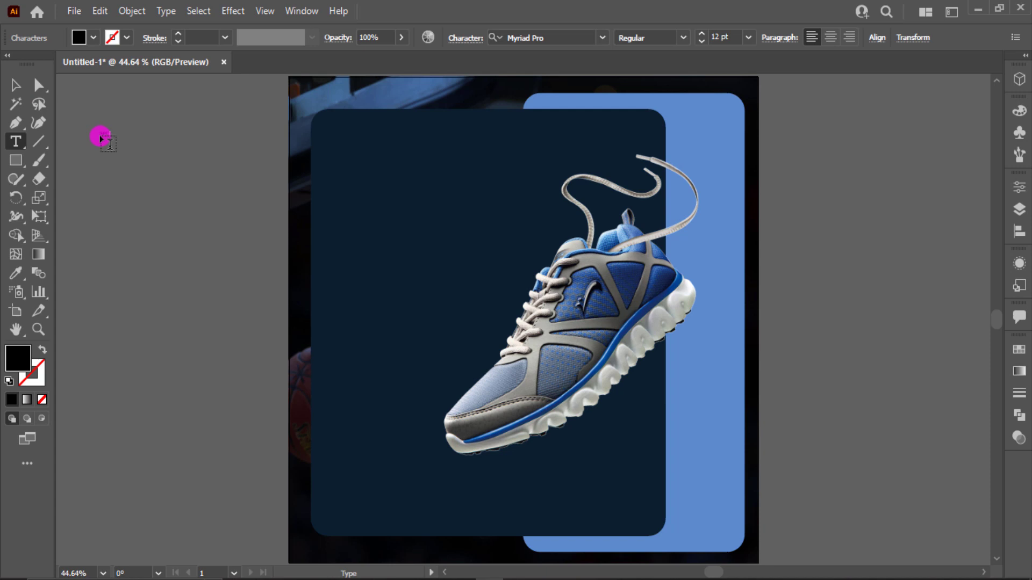
key("Escape")
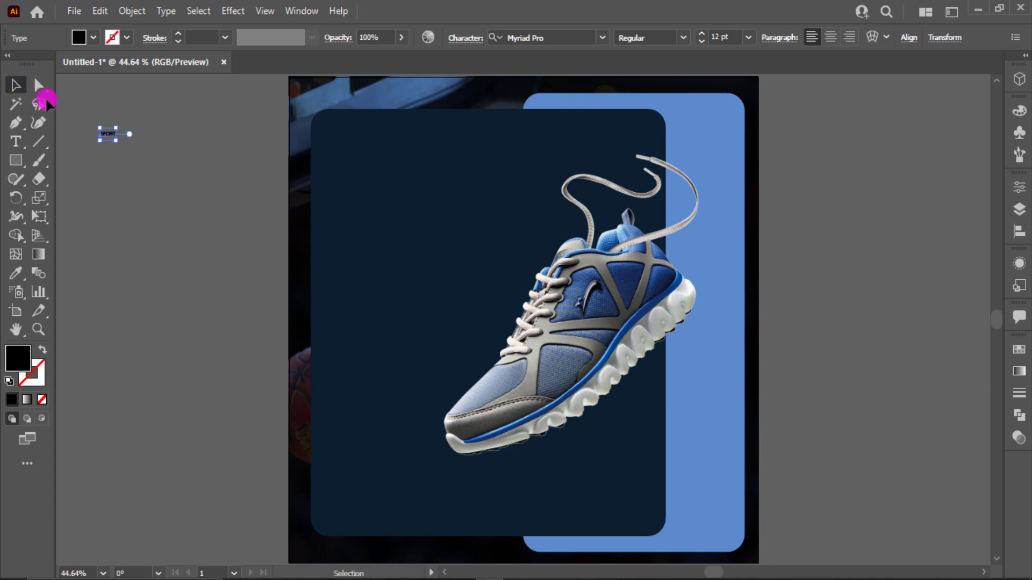
left_click_drag(114, 139, 231, 215)
- Set the font of the "SPORT" text to Montserrat Black
left_click(561, 41)
type("m")
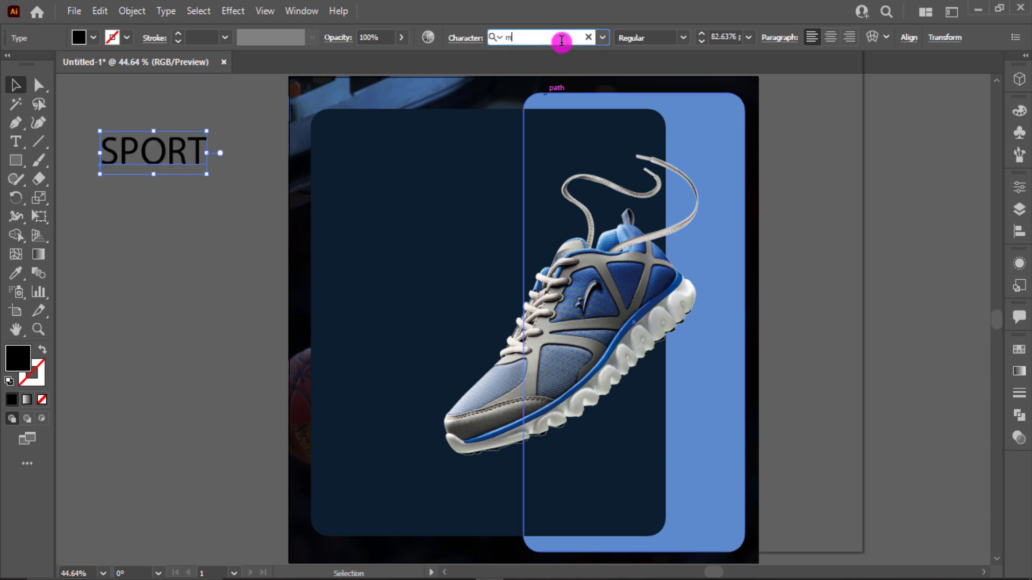
type("on")
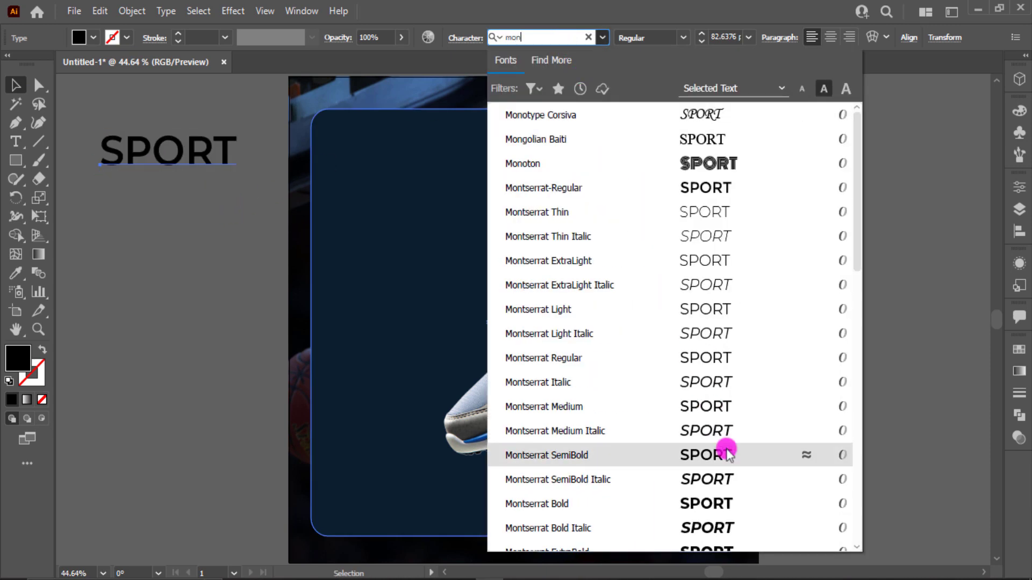
scroll(747, 502, "down", 2)
scroll(747, 501, "down", 1)
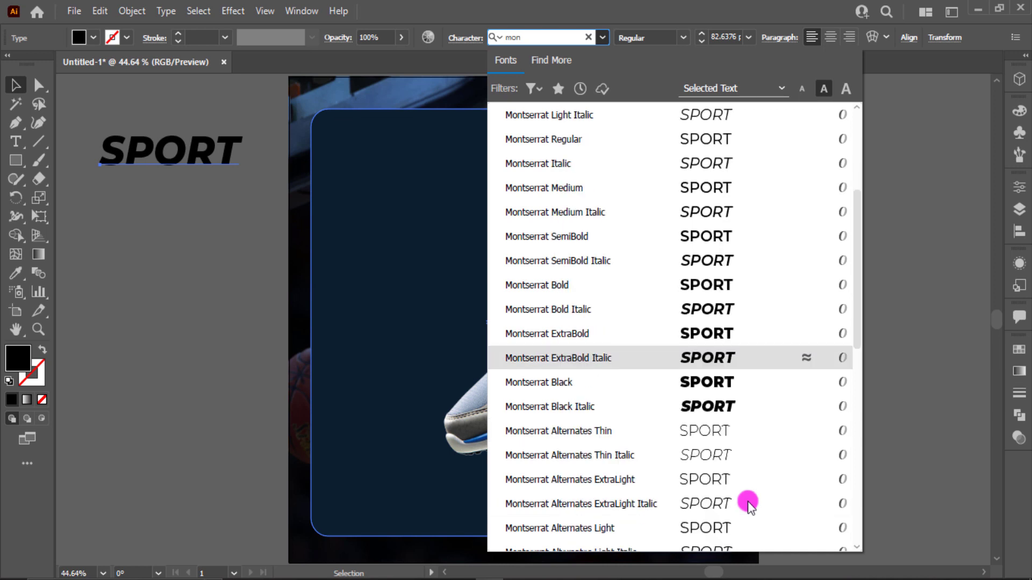
left_click(725, 386)
- Add a separate text "SHOE" directly below the word "SPORT"
left_click_drag(190, 190, 183, 193)
key("t")
double_click(181, 193)
type("S")
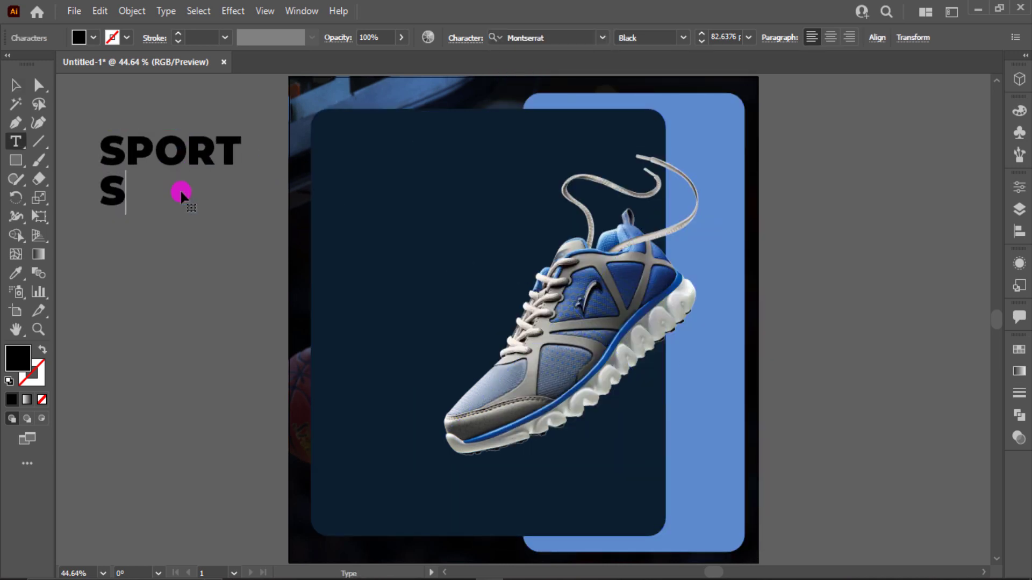
type("HOE")
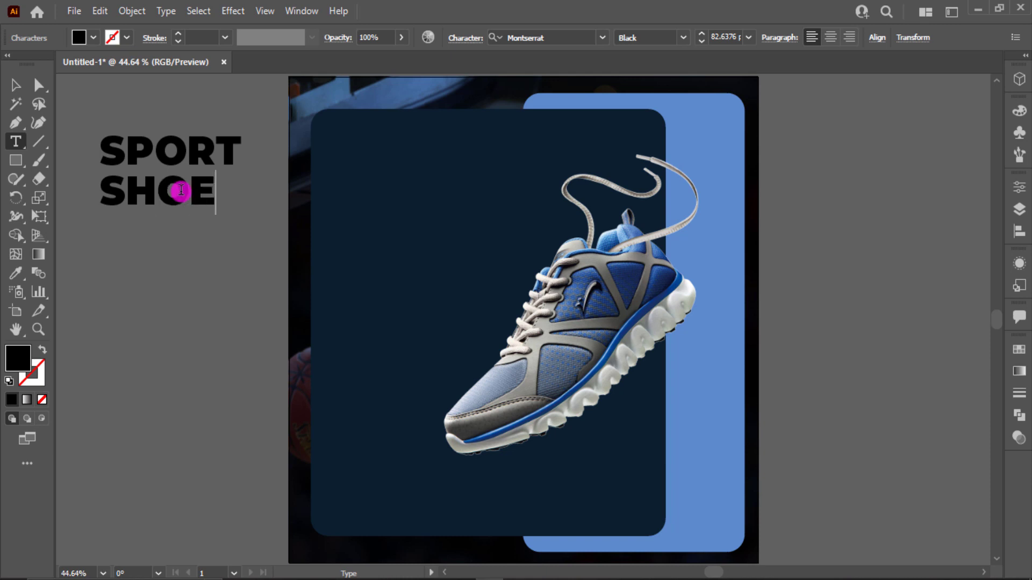
- Give both the "SPORT" and "SHOE" texts a near-white fill and scale them up together to about 120 pt
left_click(15, 87)
left_click_drag(99, 116, 152, 200)
left_click(92, 38)
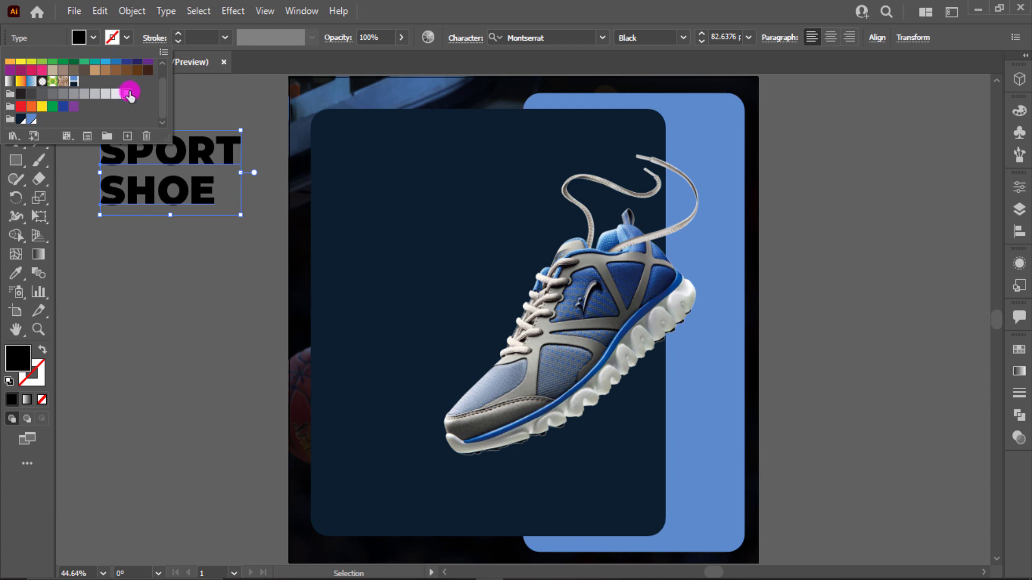
left_click(129, 94)
left_click_drag(239, 215, 323, 253)
- Move the word "SHOE" up slightly to tighten its gap below "SPORT"
left_click(226, 290)
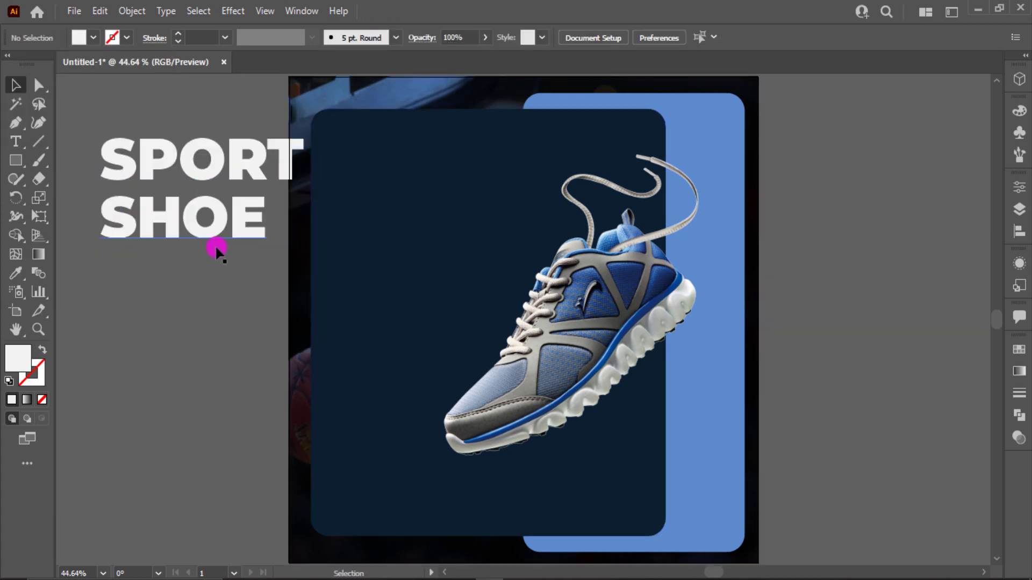
left_click(205, 234)
left_click_drag(198, 231, 197, 228)
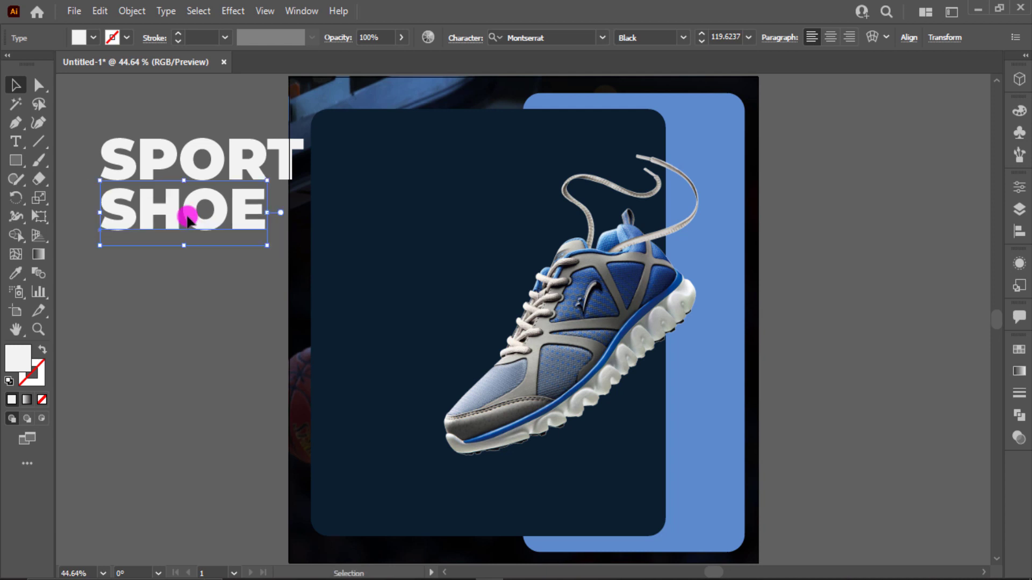
- Resize both headline words together and place them across the upper part of the navy panel
left_click(88, 114)
left_click(180, 219)
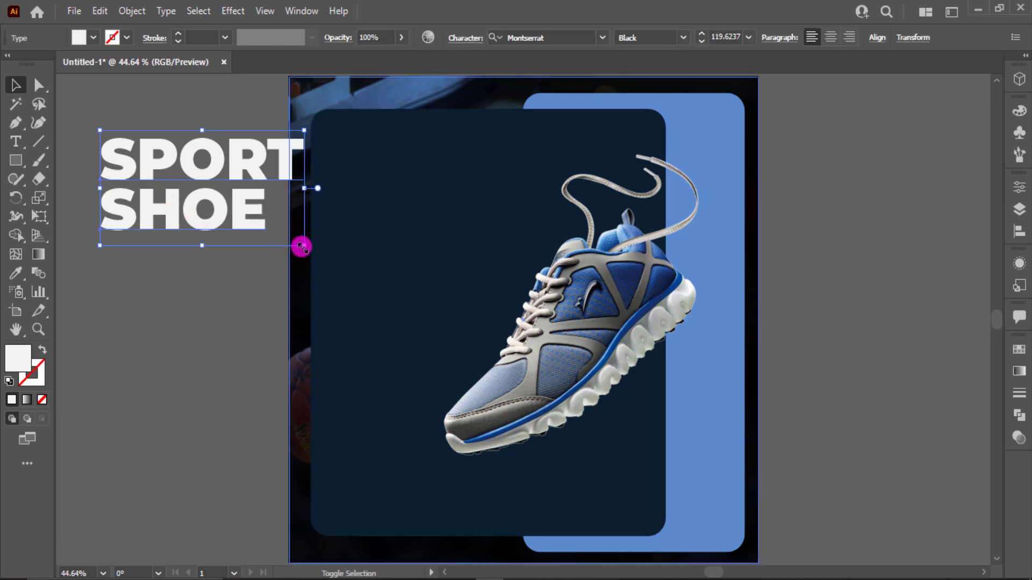
left_click_drag(303, 240, 358, 275)
left_click_drag(292, 211, 470, 207)
key("ctrl+equal")
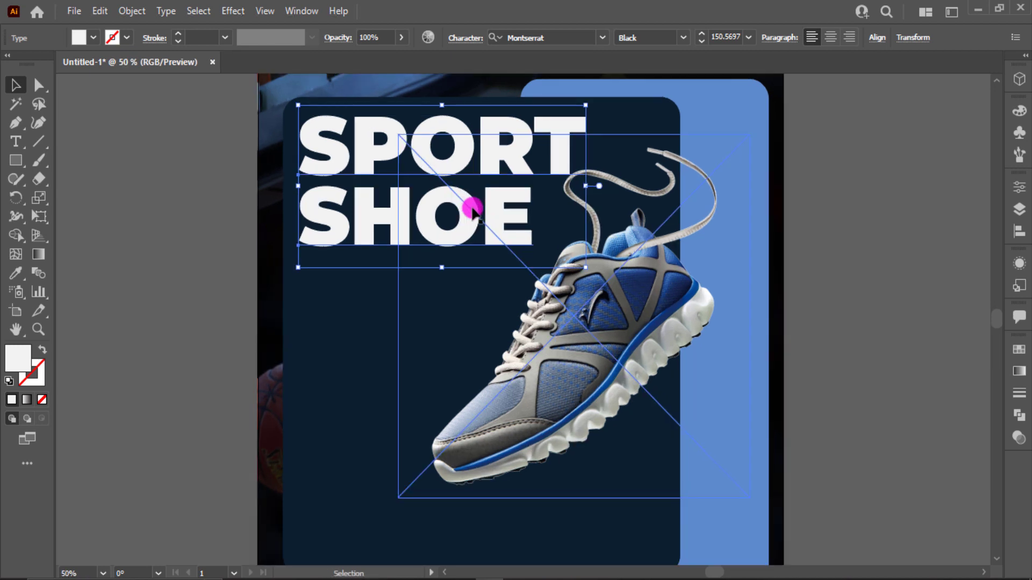
left_click_drag(588, 267, 558, 251)
left_click_drag(454, 176, 457, 177)
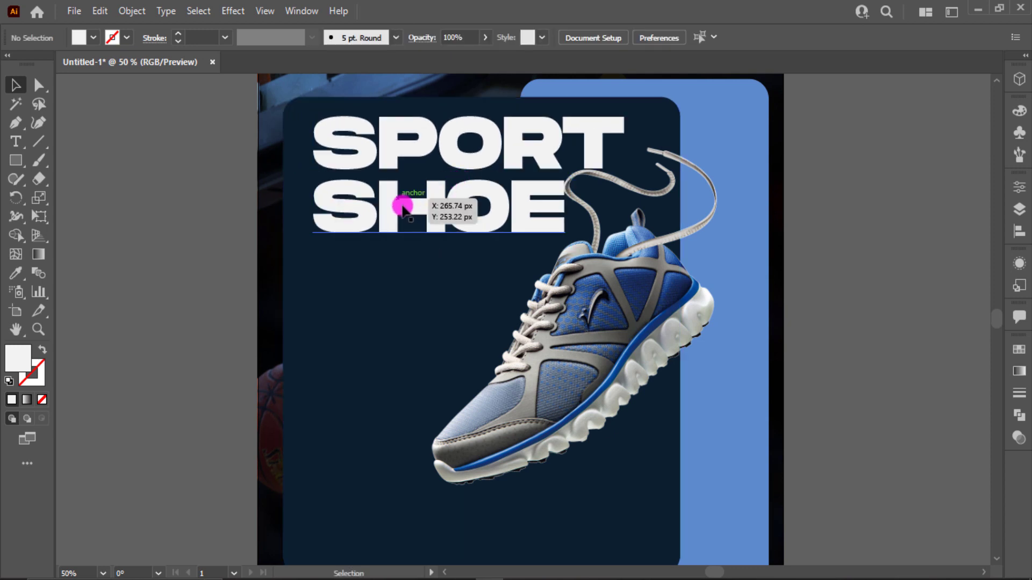
- Set the "SPORT SHOE" headline to 125 pt and shift it slightly up and to the right
left_click(402, 206)
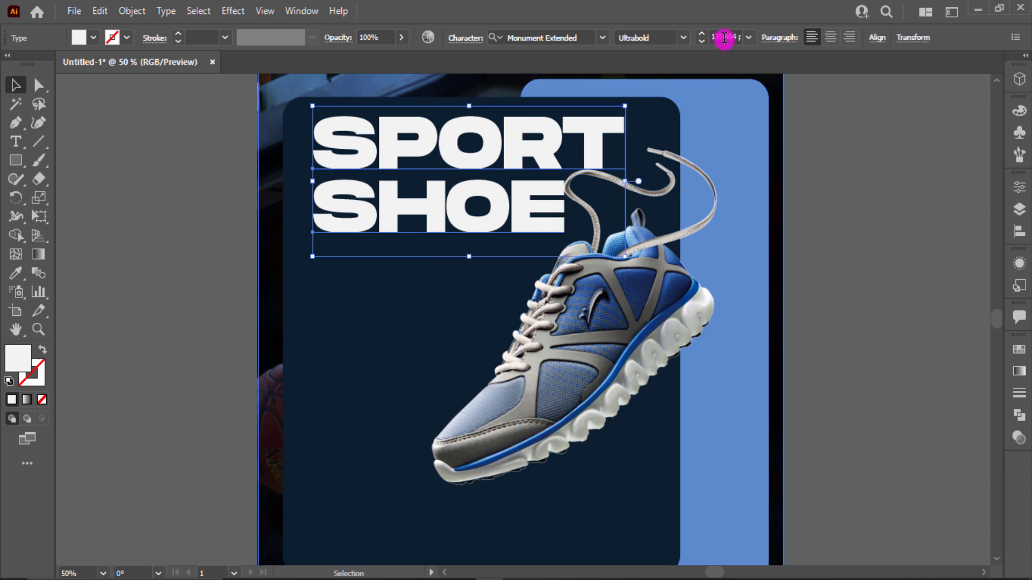
scroll(724, 38, "down", 10)
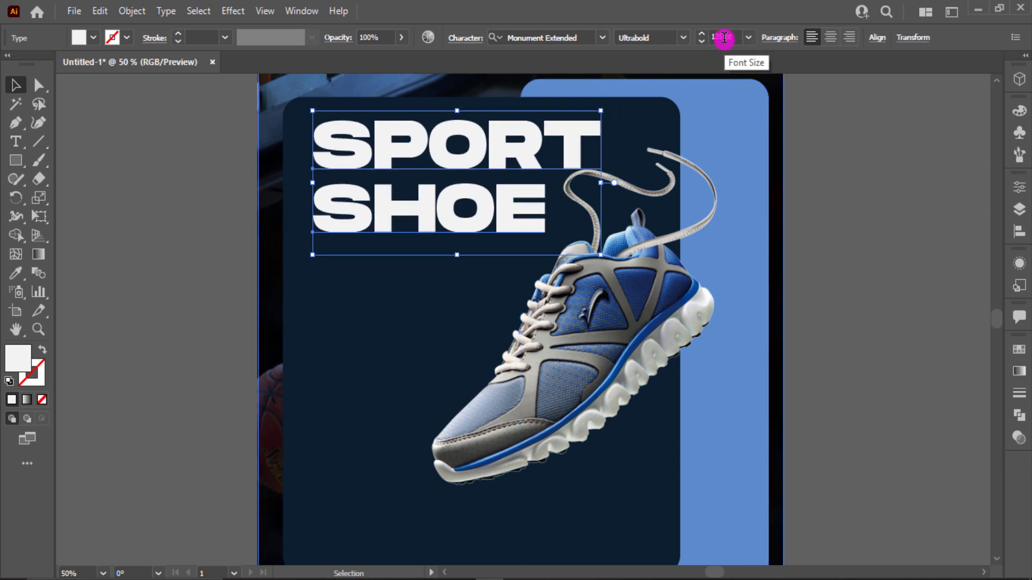
left_click(748, 150)
left_click(424, 212)
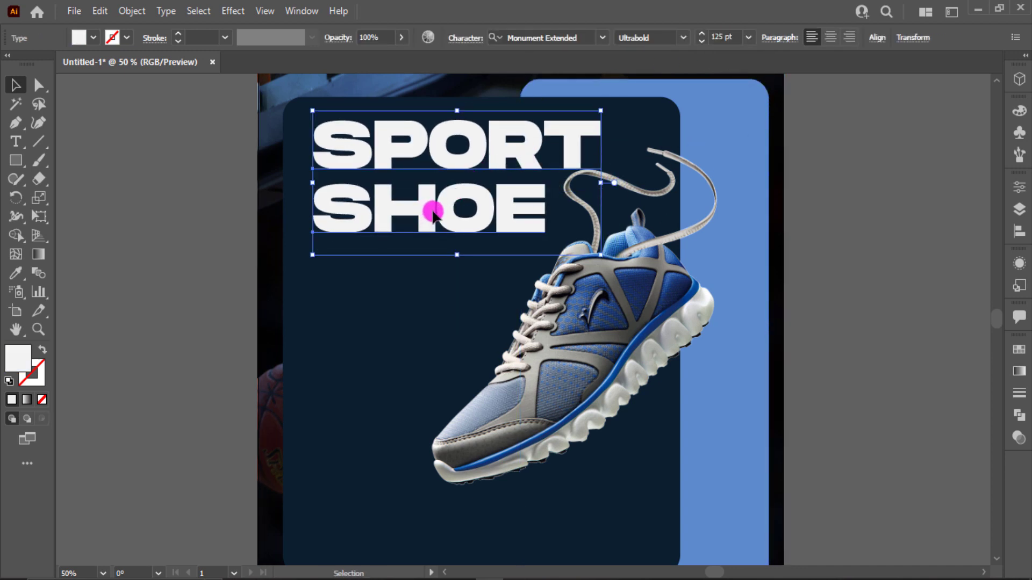
left_click_drag(433, 213, 439, 207)
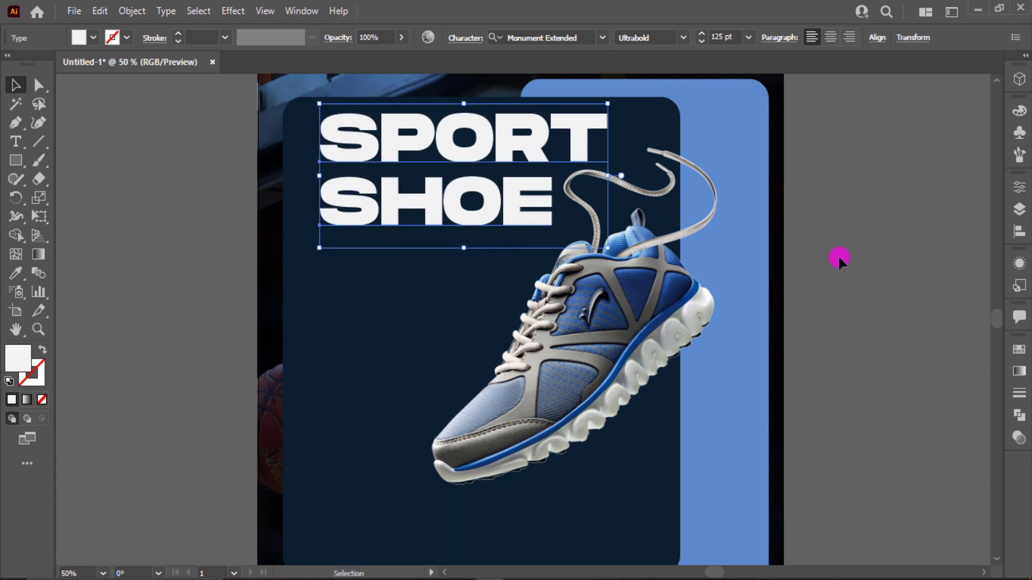
left_click(837, 255)
- Add a new text "Shoe 1." starting on the canvas left of the artboard
left_click(15, 142)
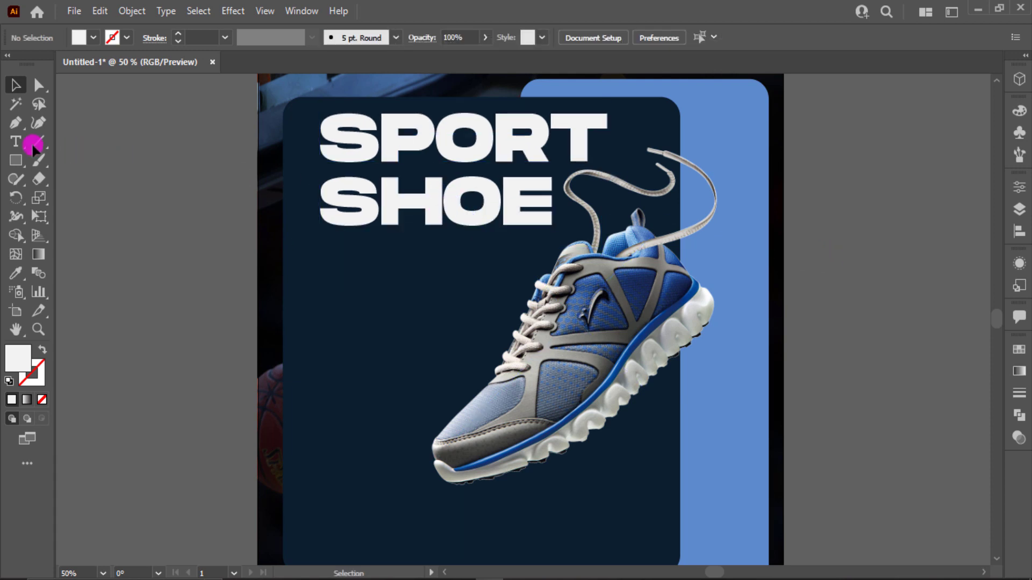
left_click(122, 296)
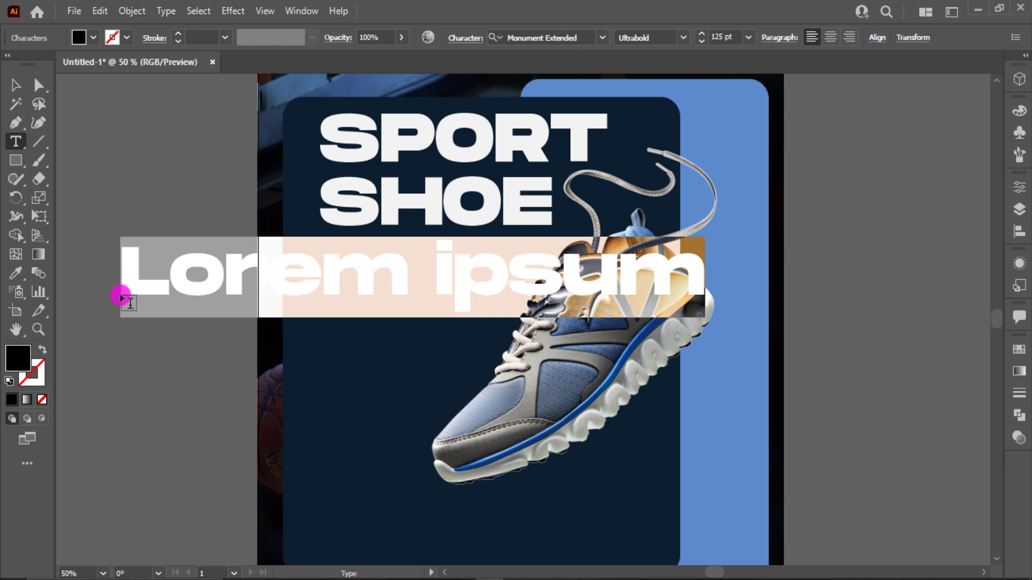
type("Shoe")
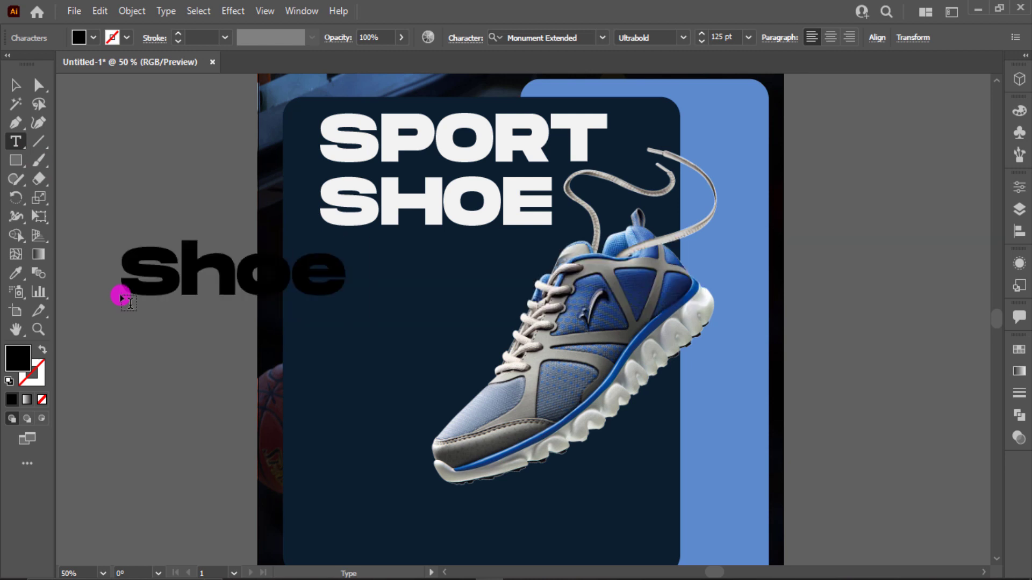
type(" 1")
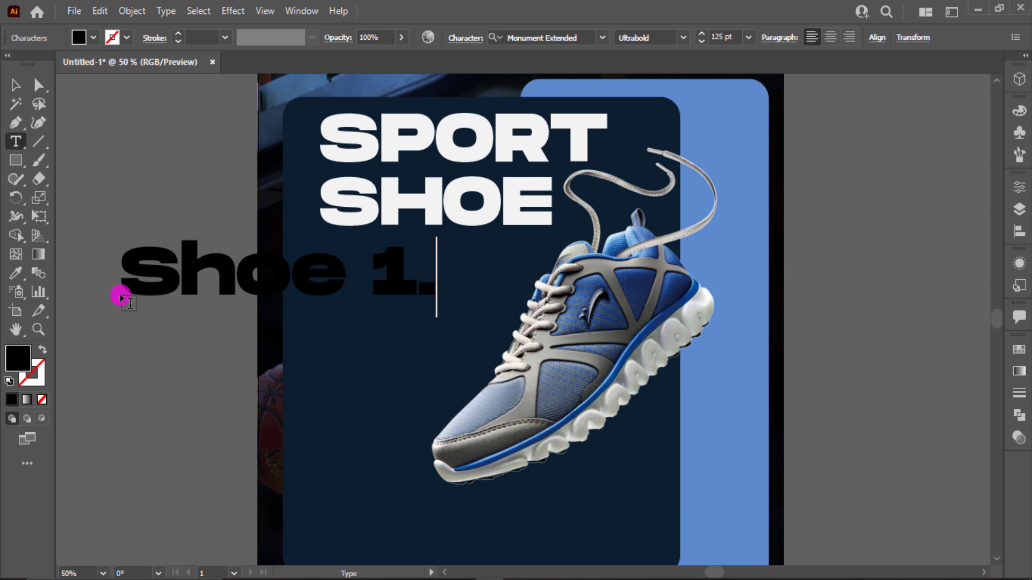
type(".")
key("Escape")
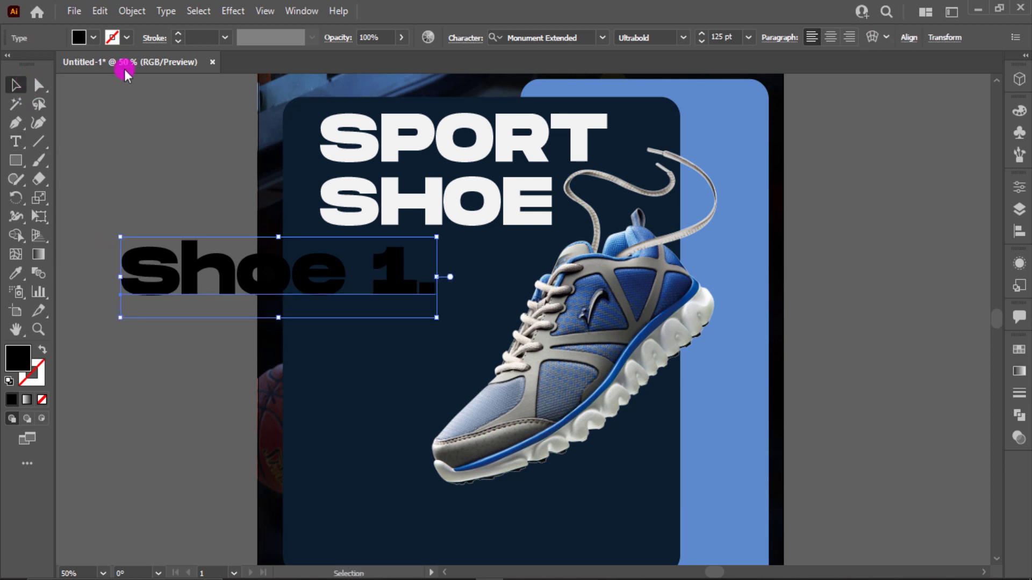
- Set the font of the "Shoe 1." text to Montserrat Black
left_click(574, 36)
type("mon")
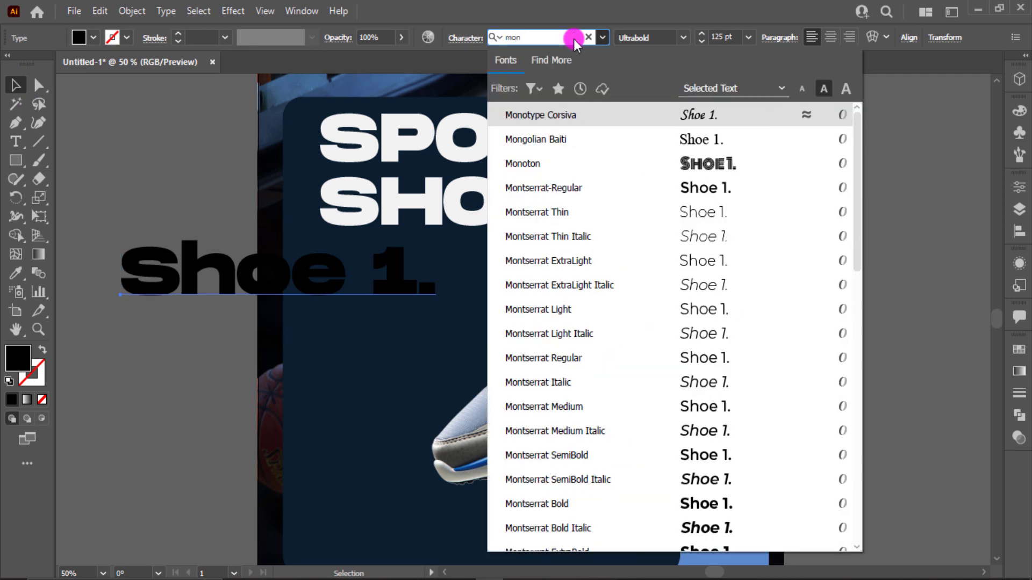
scroll(672, 480, "down", 4)
left_click(699, 315)
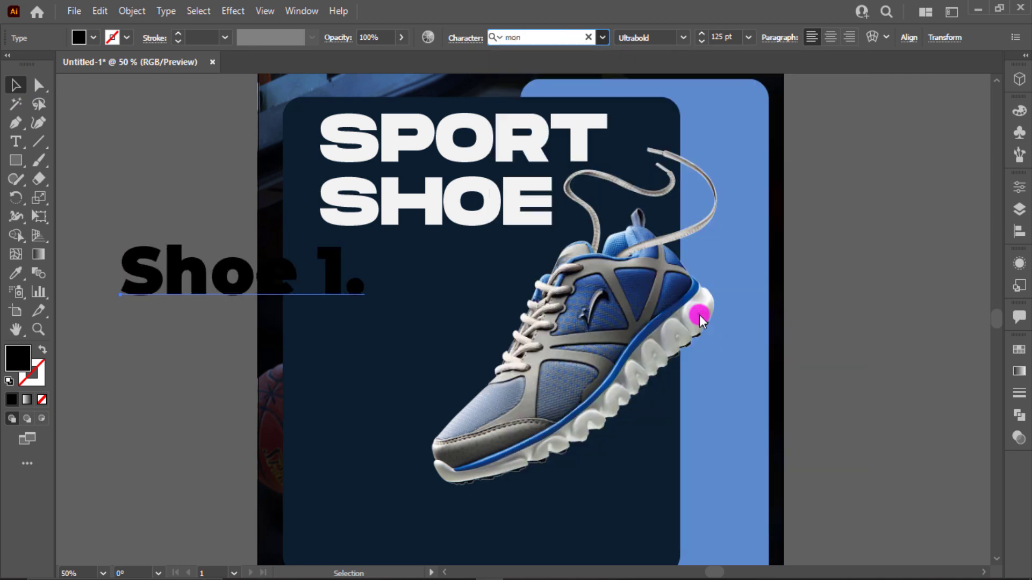
- Scale "Shoe 1." down to about 45 pt and move it onto the navy panel, left-aligned below the headline
left_click_drag(364, 312, 208, 298)
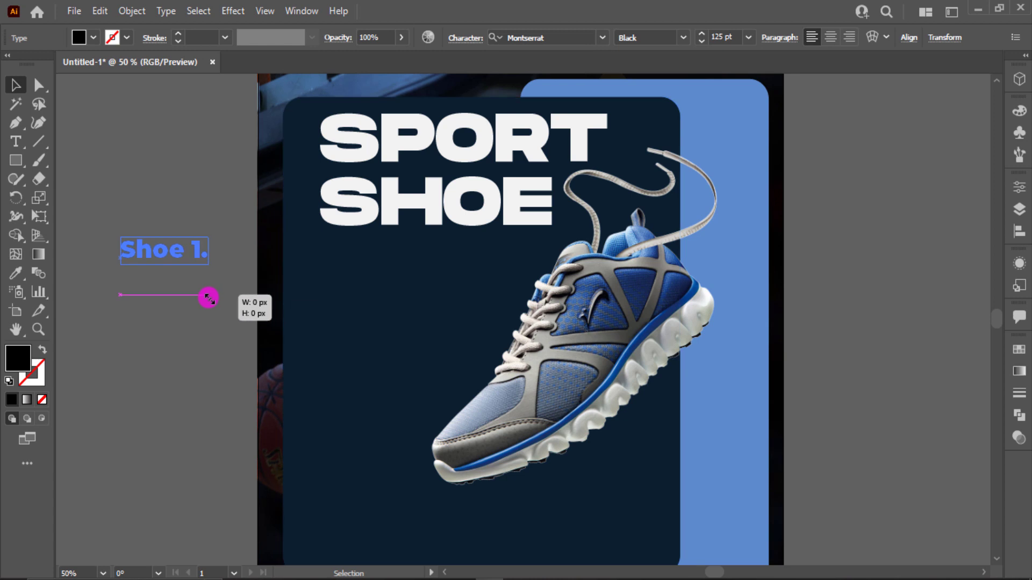
left_click(180, 285)
left_click_drag(181, 259, 383, 308)
- Fill the "Shoe 1." text with white
left_click(79, 38)
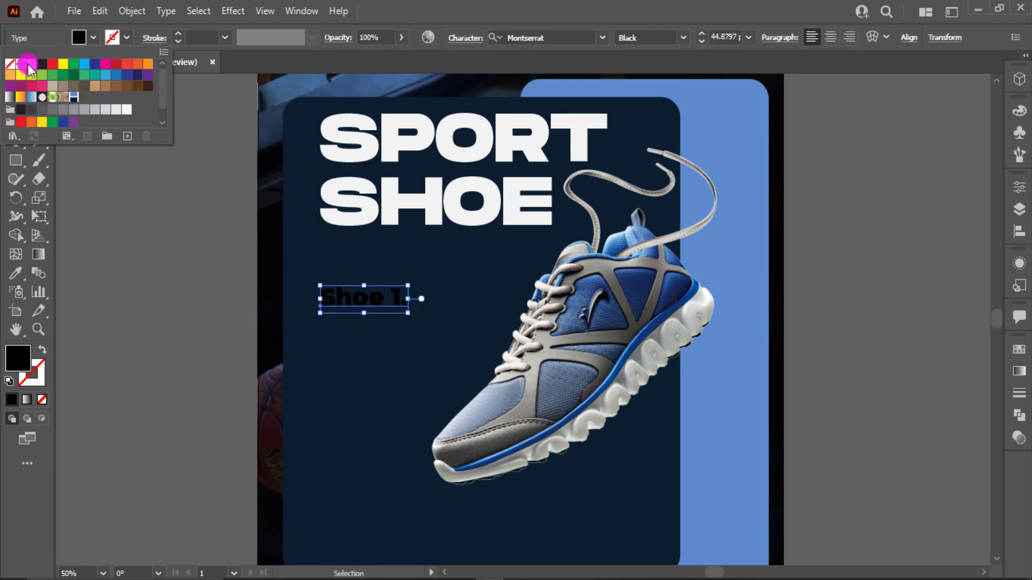
left_click(27, 65)
left_click(115, 272)
- Move "Shoe 1." up closer to the headline and scale it down slightly
left_click_drag(341, 299, 309, 290)
left_click(235, 318)
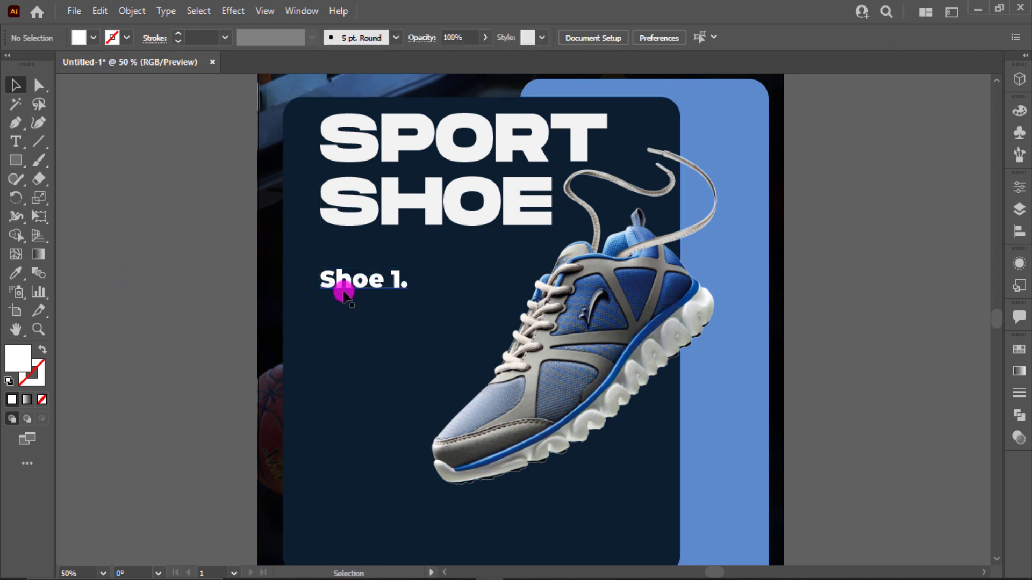
left_click(343, 292)
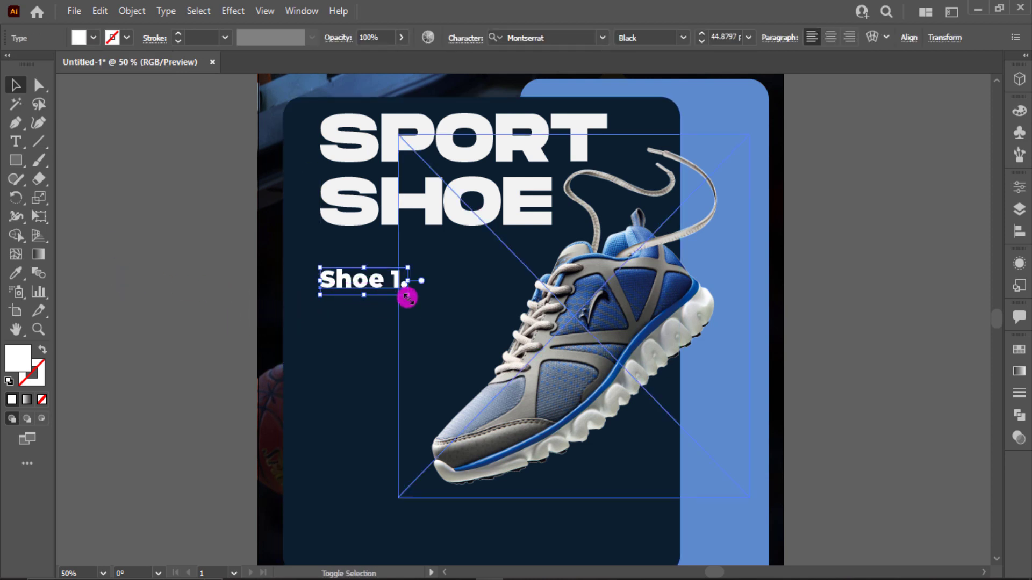
left_click_drag(403, 297, 392, 292)
left_click(92, 270)
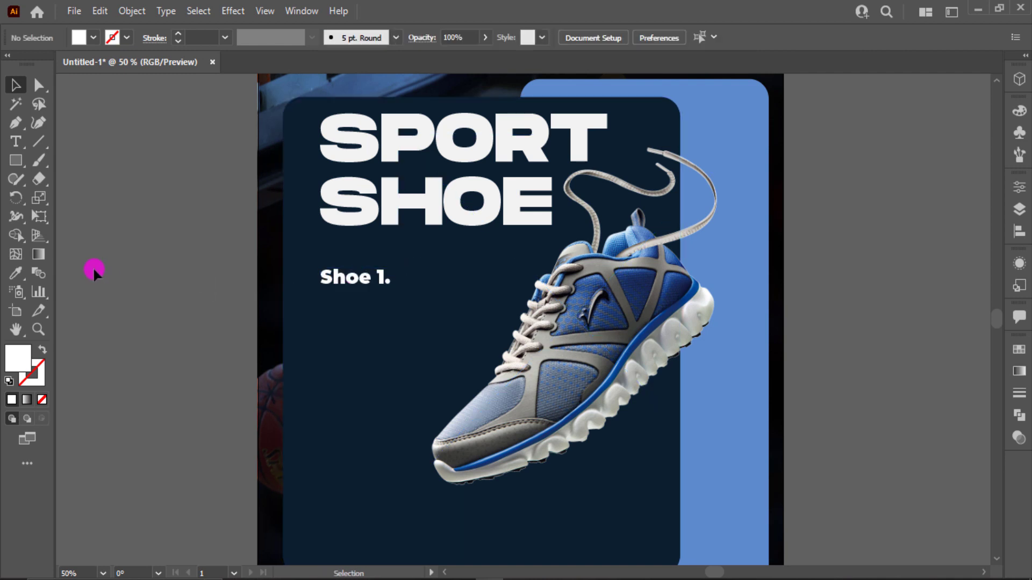
left_click(18, 144)
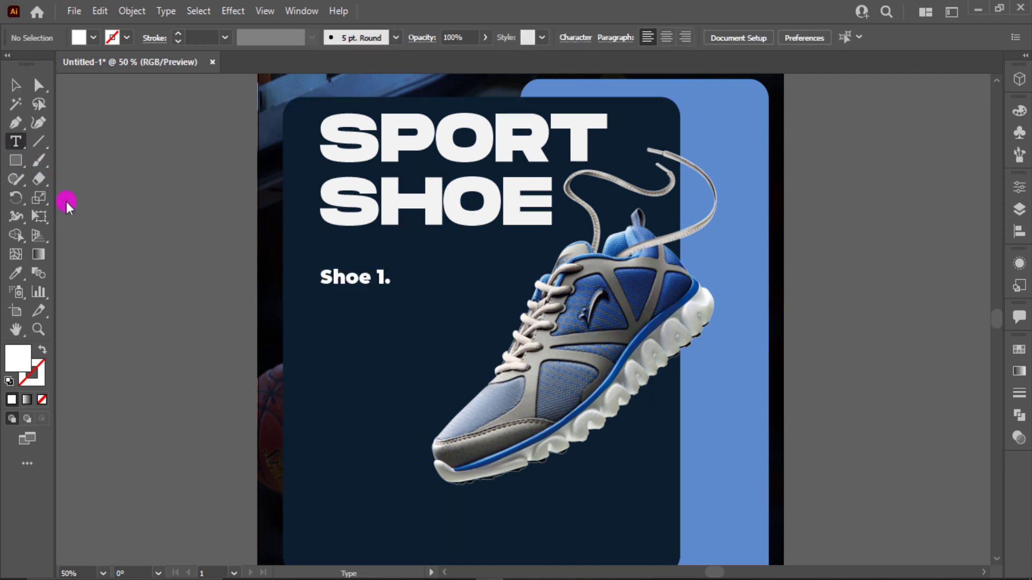
left_click(125, 280)
key("ctrl+z")
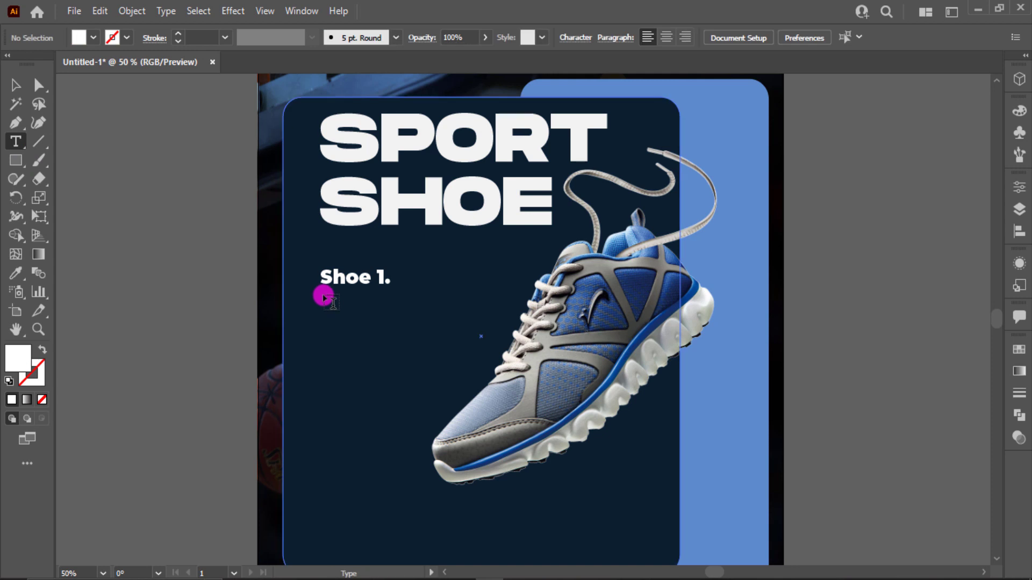
left_click_drag(323, 296, 467, 358)
key("ctrl+z")
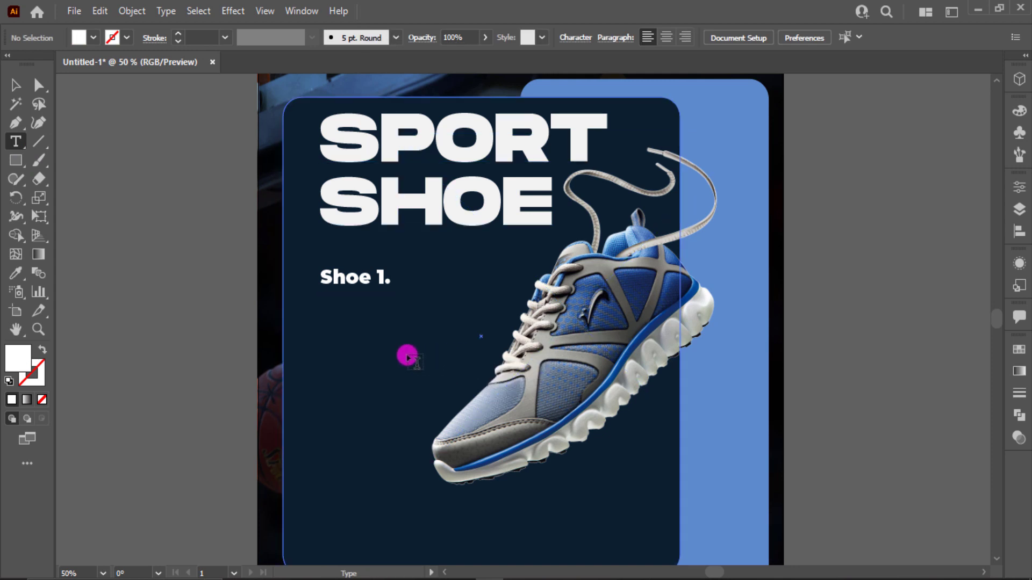
- Add a 14 pt placeholder text paragraph below "Shoe 1." and delete the stray "Lorem ipsum" text beside the artboard
left_click(132, 345)
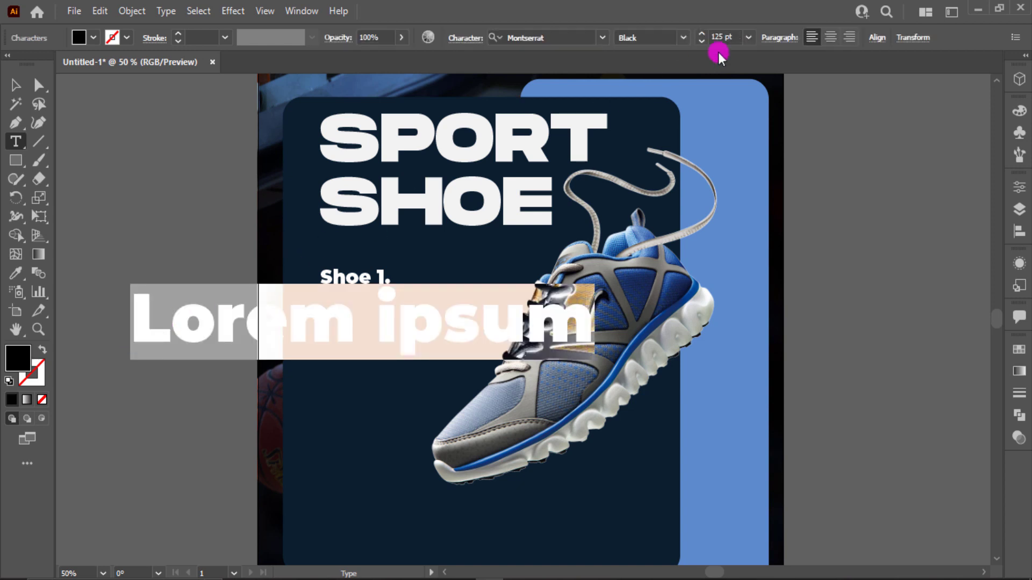
left_click(750, 37)
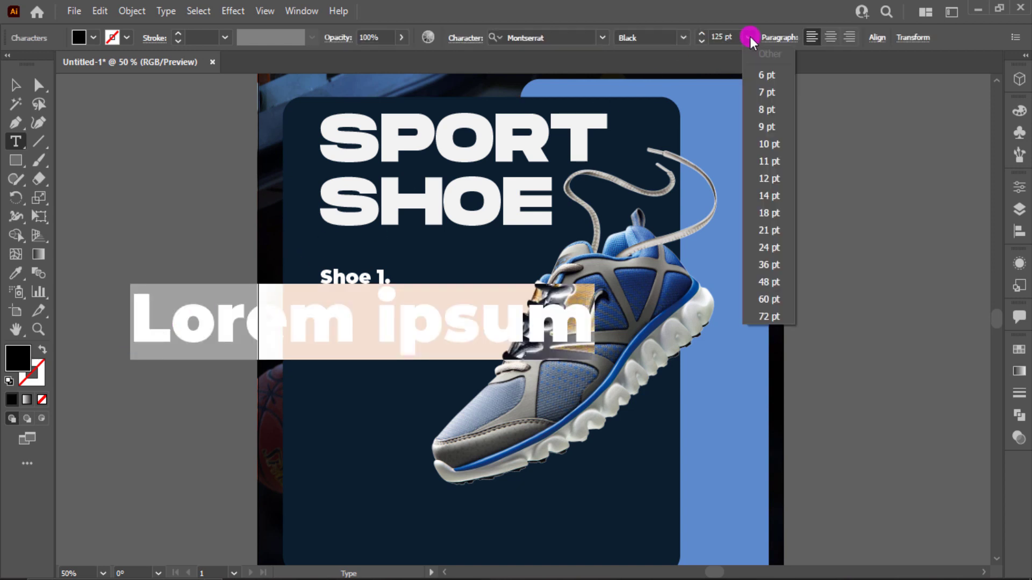
left_click(777, 197)
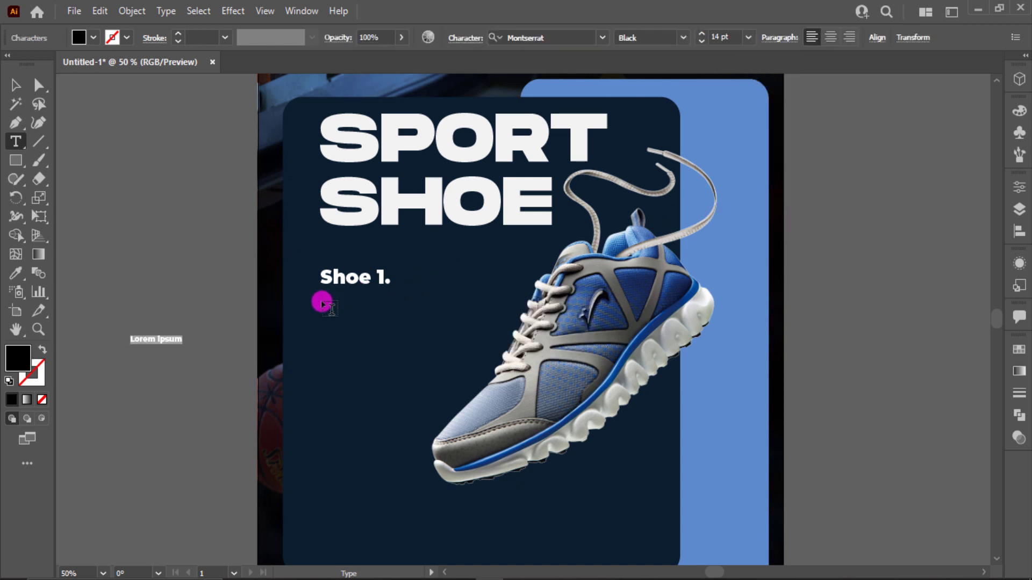
left_click_drag(322, 303, 489, 359)
key("Escape")
left_click(177, 338)
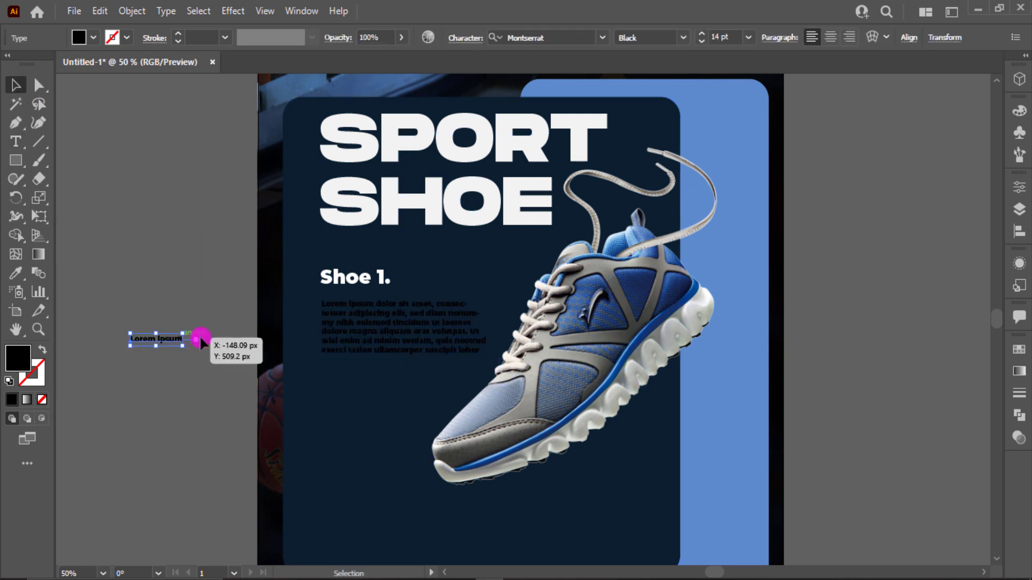
key("Delete")
- Fill the placeholder paragraph with white and set its font to Roboto Regular
left_click(367, 337)
left_click(93, 38)
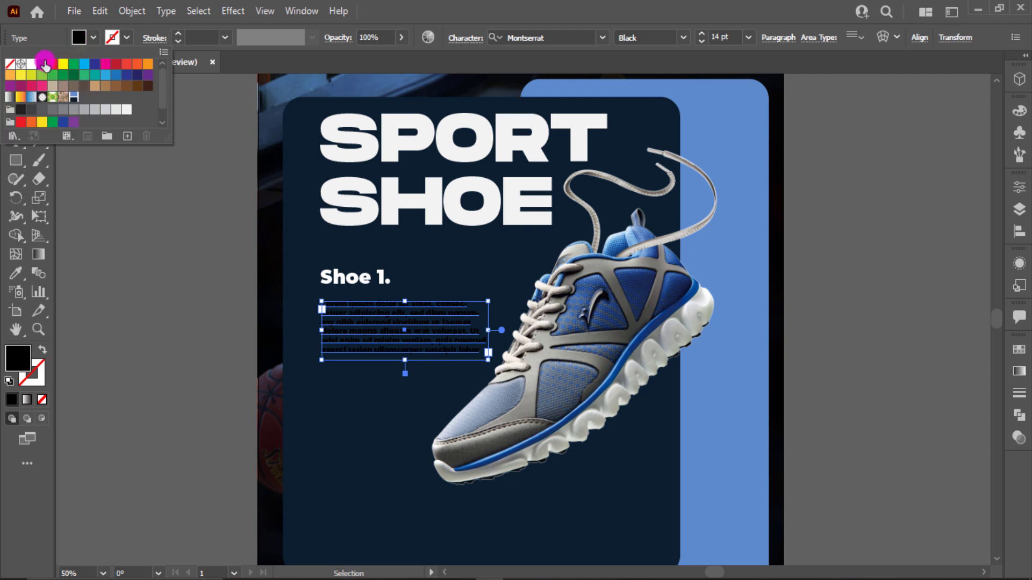
left_click(28, 66)
left_click(560, 32)
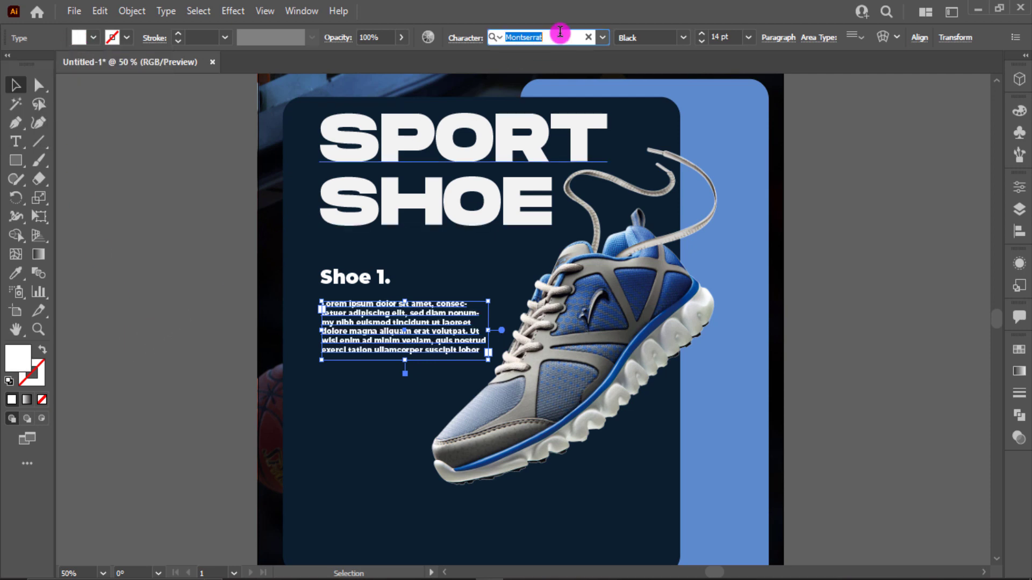
type("robo")
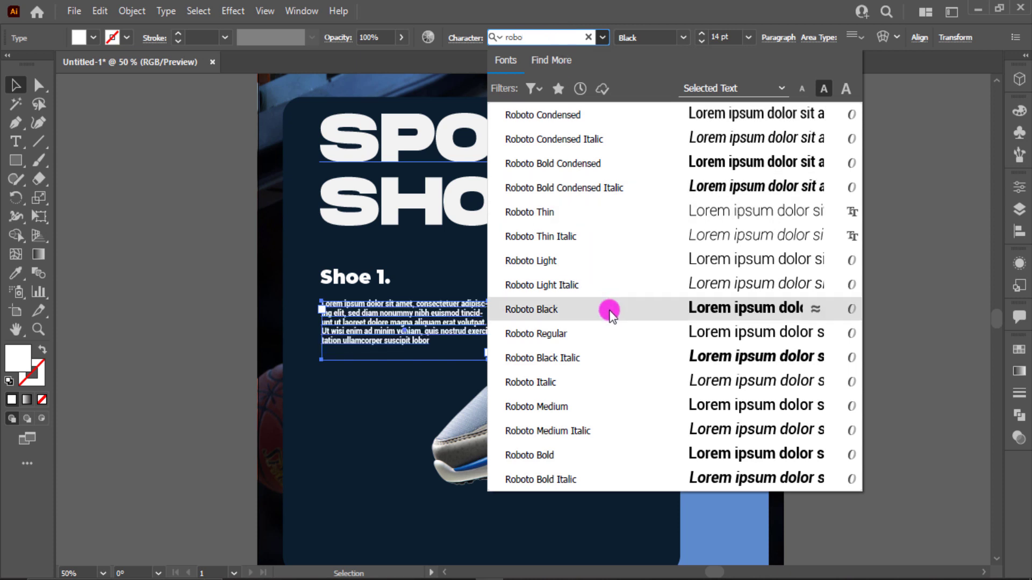
left_click(605, 334)
left_click(203, 312)
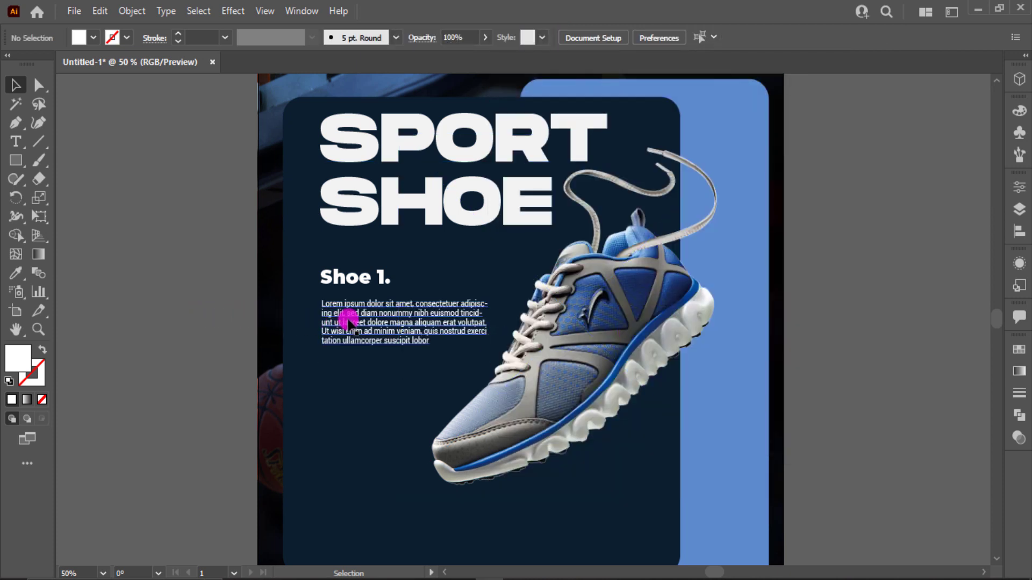
- Draw a thin light-blue rectangle as an underline between "Shoe 1." and the paragraph
left_click(348, 320)
scroll(343, 317, "up", 2)
left_click(176, 290)
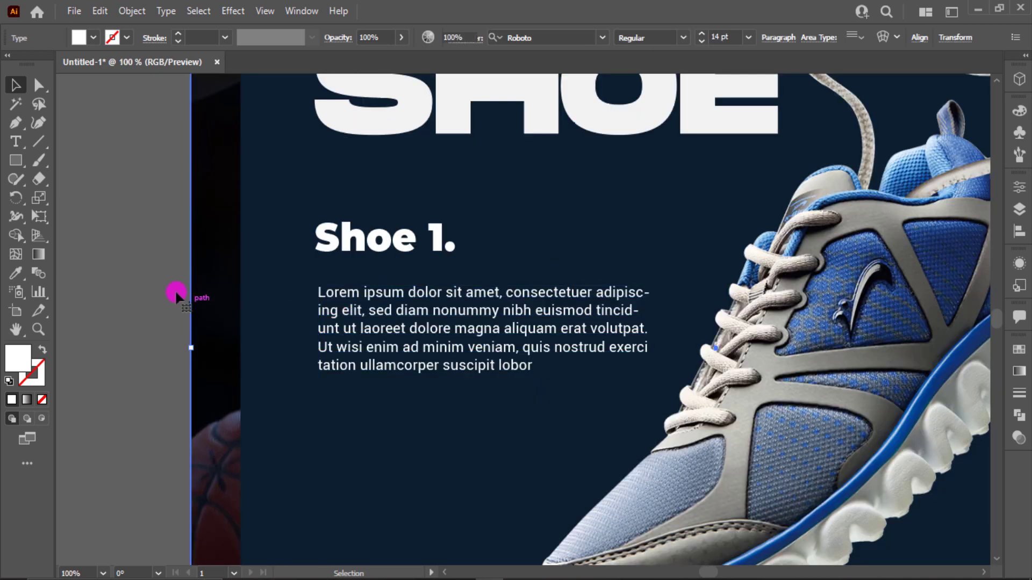
left_click(16, 160)
left_click_drag(318, 259, 429, 263)
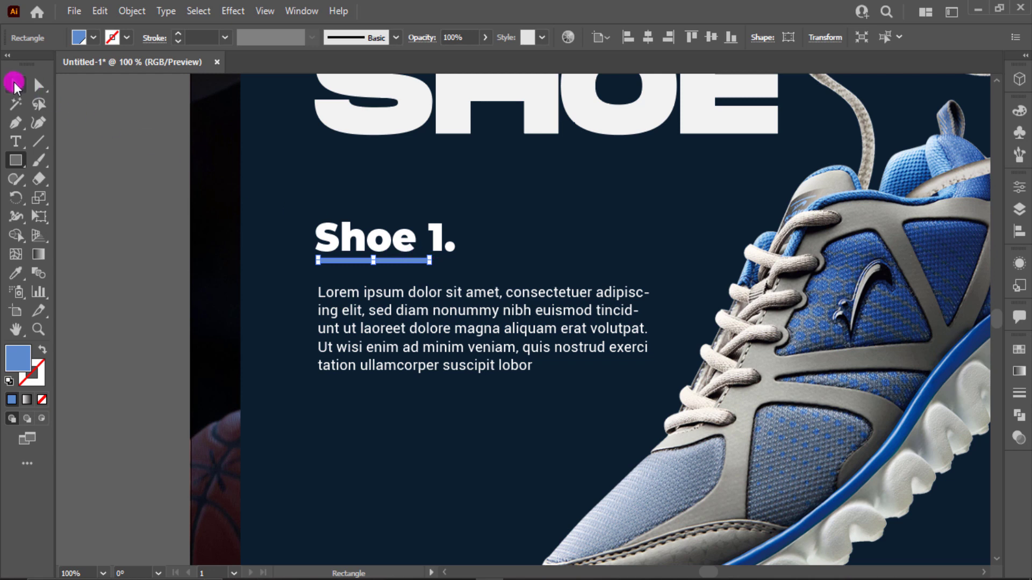
left_click(14, 85)
left_click(199, 234)
key("ctrl+0")
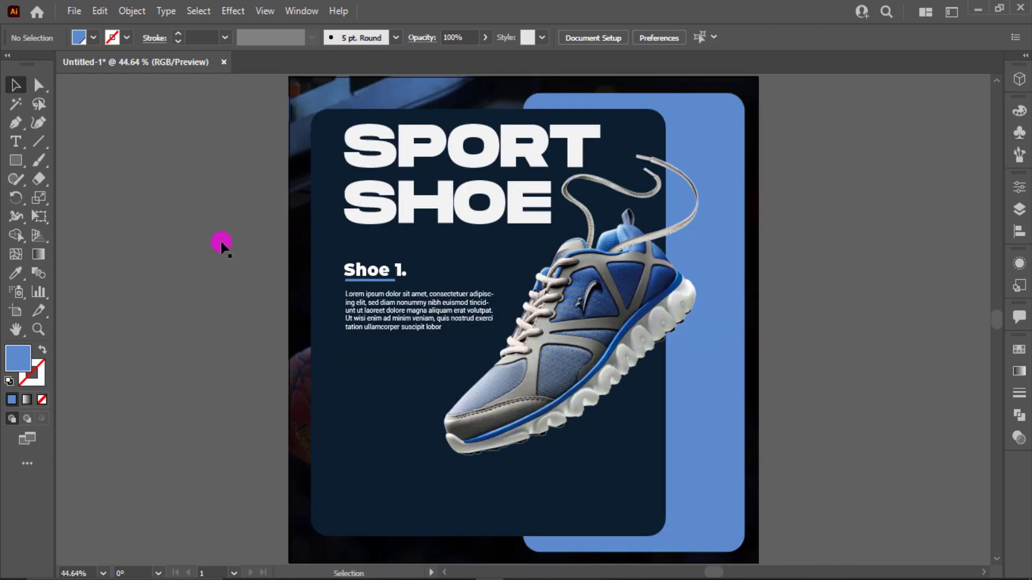
- Move the paragraph up closer to the blue underline, keeping its left edge aligned with it
left_click(411, 321)
scroll(412, 322, "up", 1)
left_click_drag(412, 322, 354, 317)
left_click(226, 253)
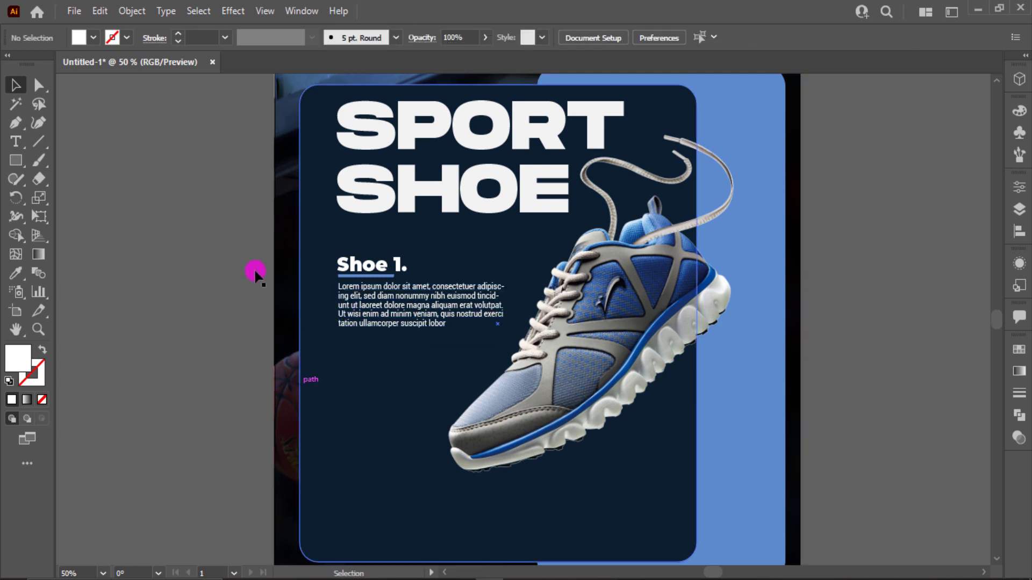
left_click(344, 325)
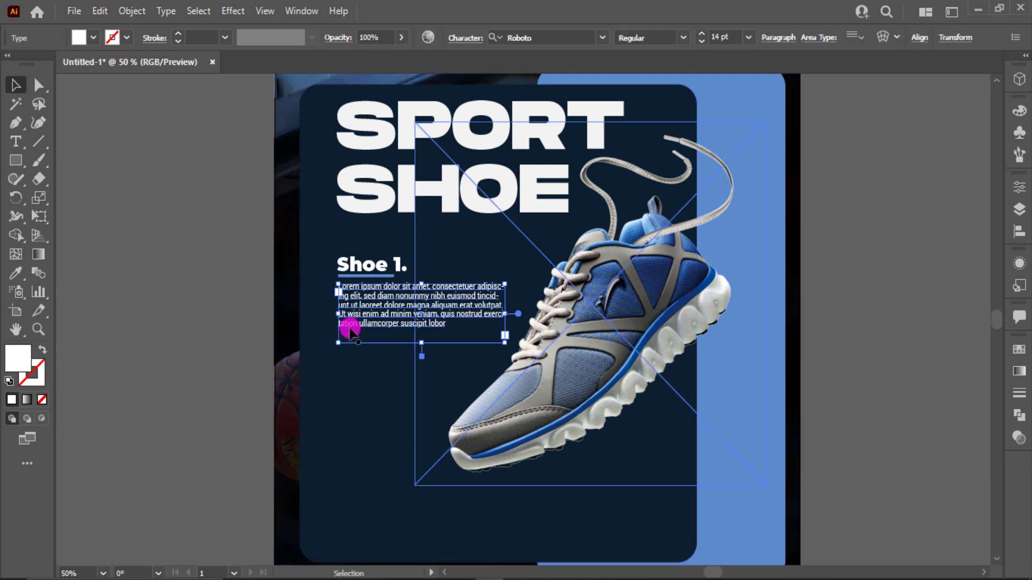
left_click(281, 326)
left_click(242, 360)
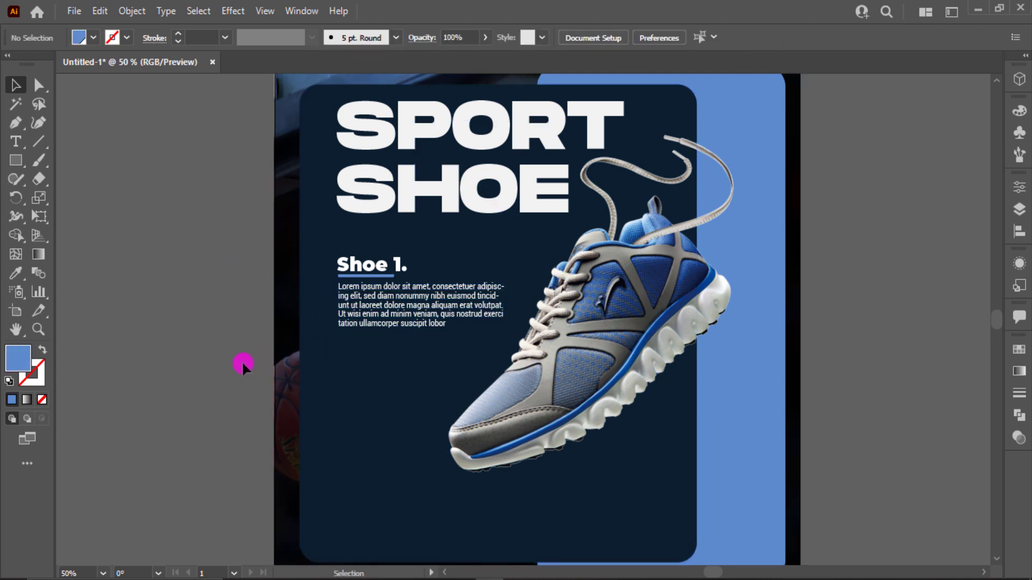
- Add the text "SNEAKER" and copy the "SPORT SHOE" headline's Monument Extended Ultrabold 125 pt style onto it
scroll(122, 245, "down", 1)
left_click(17, 145)
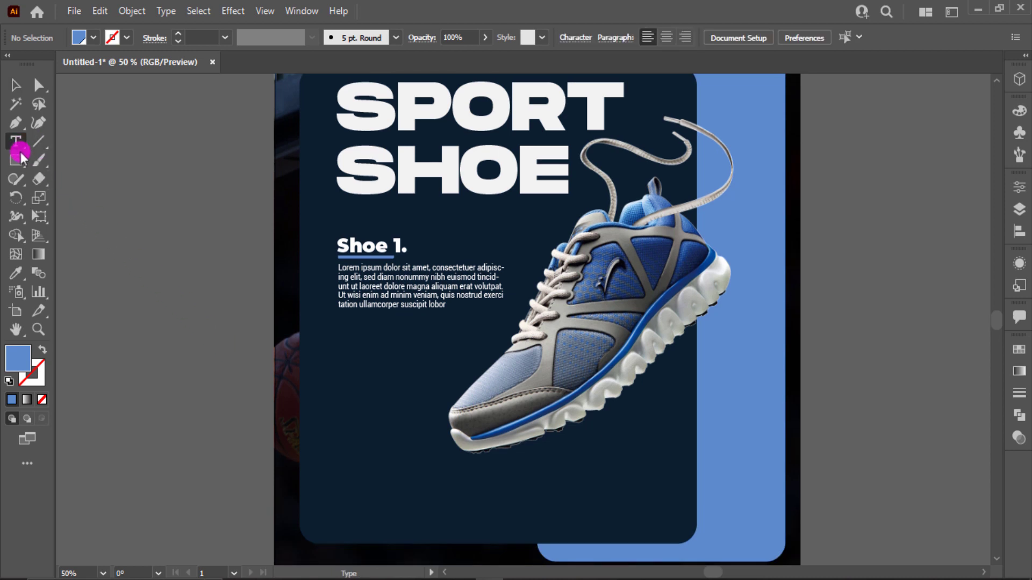
left_click(113, 350)
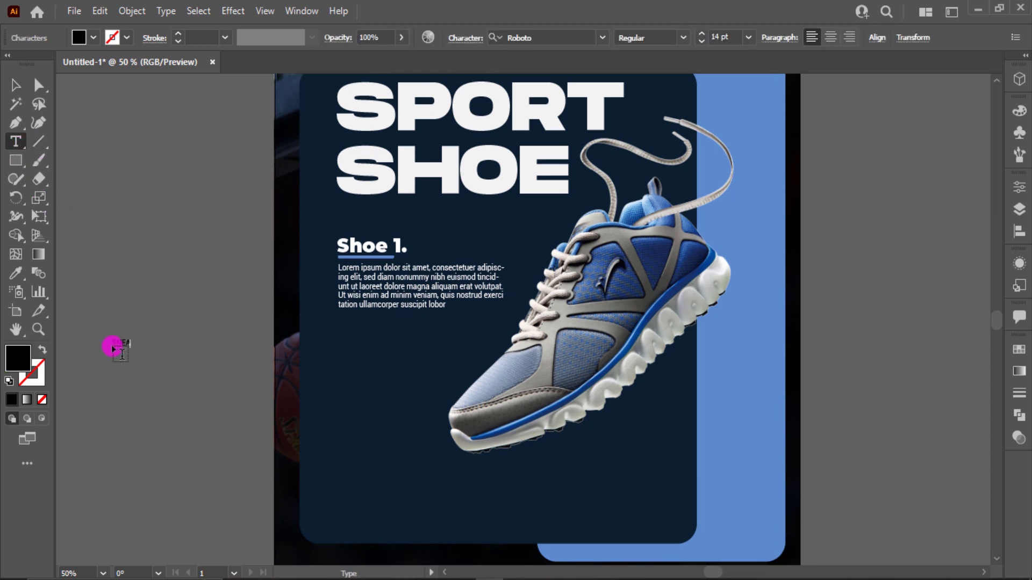
type("SNEAKER")
left_click(16, 85)
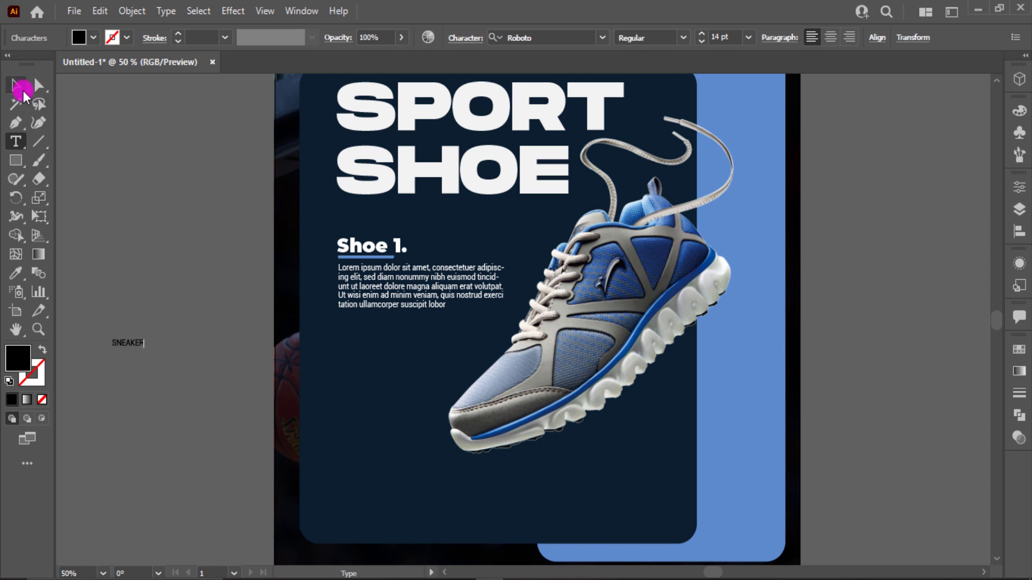
key("i")
left_click(336, 102)
key("v")
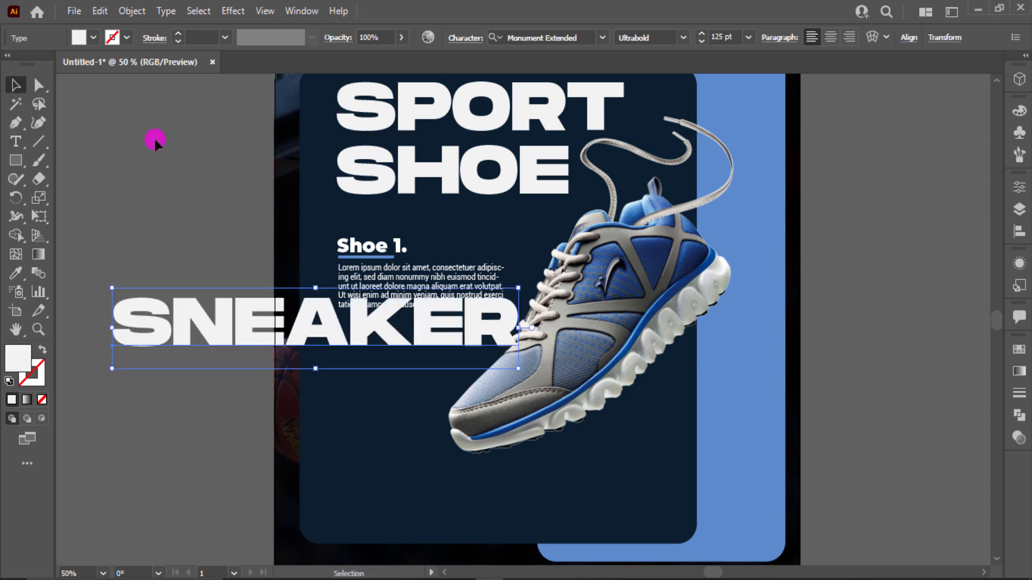
- Rotate "SNEAKER" 90° counter-clockwise and place it vertically on the light-blue panel beside the shoe
left_click_drag(527, 284, 276, 202)
key("ctrl+z")
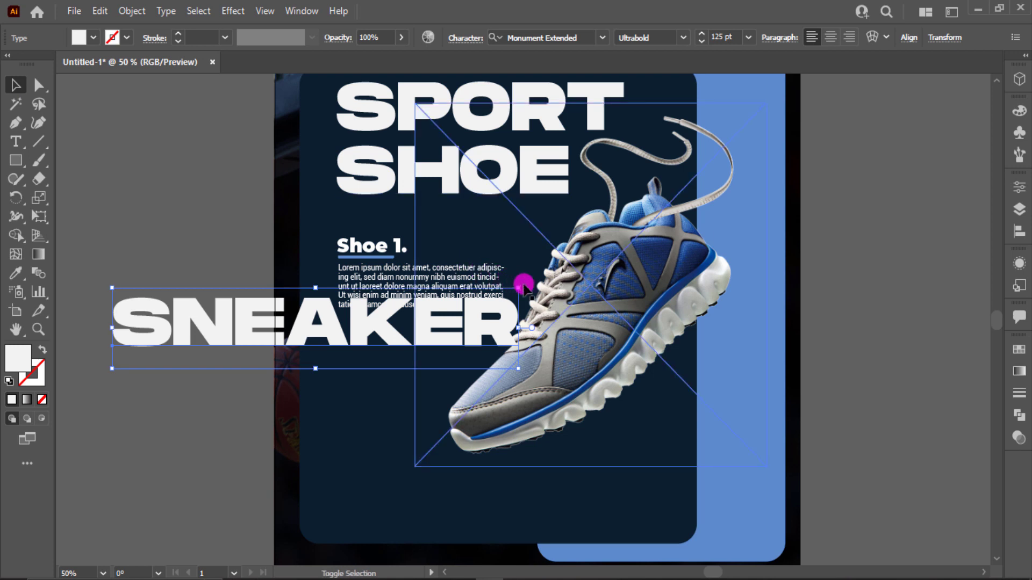
left_click_drag(524, 285, 740, 183)
left_click(688, 265)
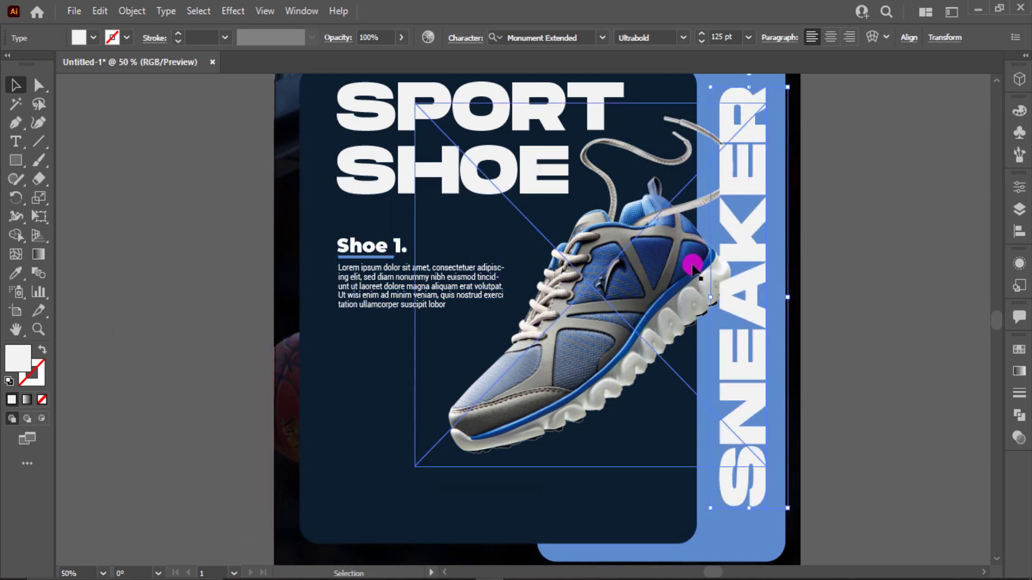
- Bring the blue shoe image to the front so it overlaps the "SNEAKER" text
right_click(693, 266)
left_click(875, 395)
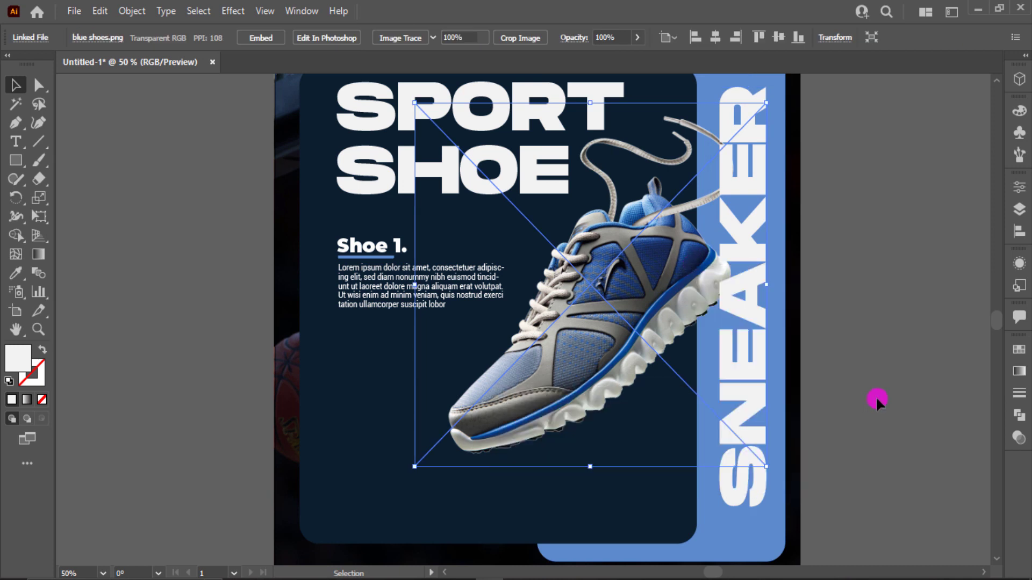
right_click(576, 348)
mouse_move(704, 477)
left_click(764, 477)
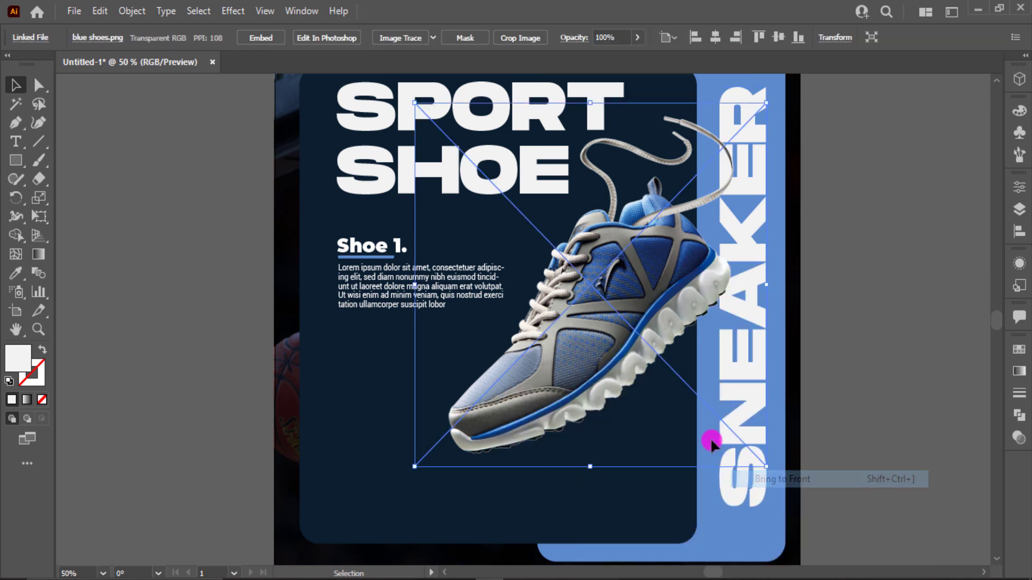
key("ctrl+shift+a")
key("ctrl+0")
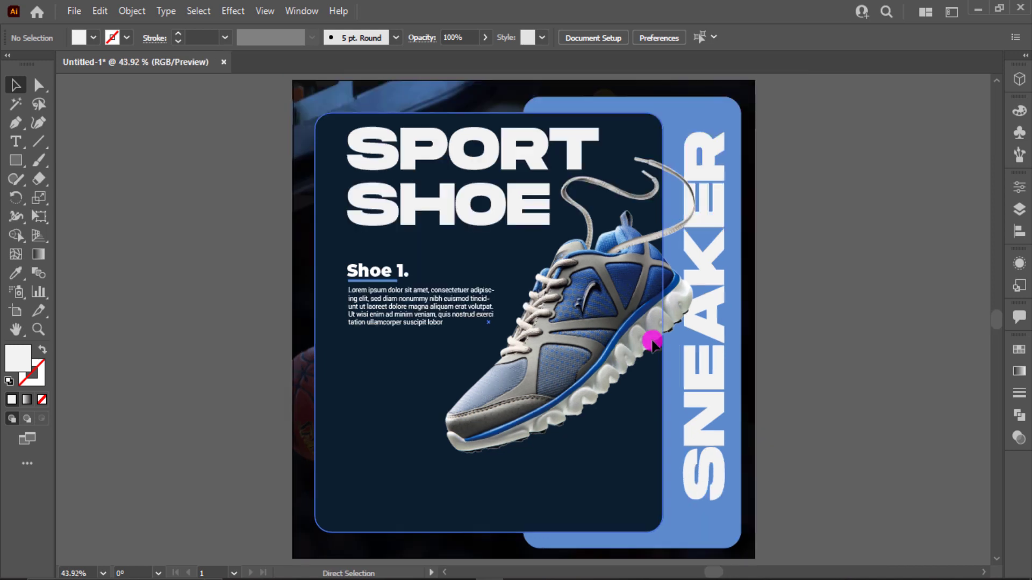
- Enlarge the vertical "SNEAKER" text to about 133 pt and fill it with the front panel's navy color
left_click(704, 394)
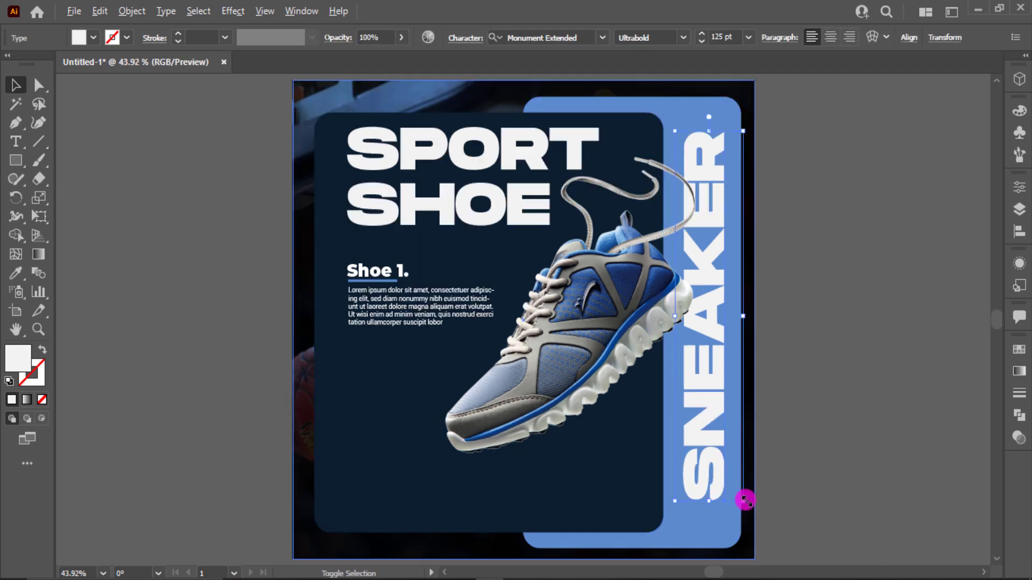
left_click_drag(745, 511, 707, 495)
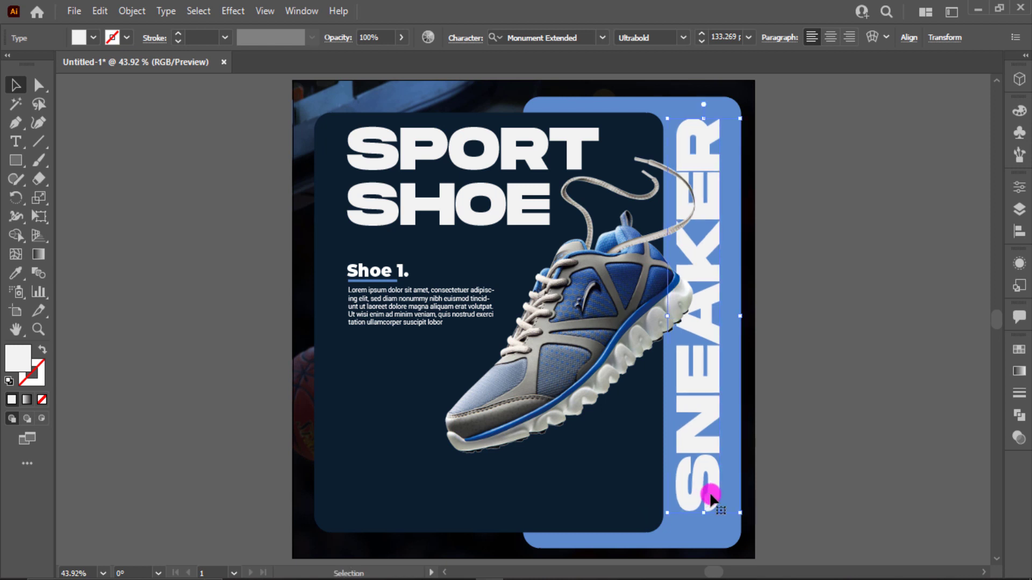
left_click(385, 388)
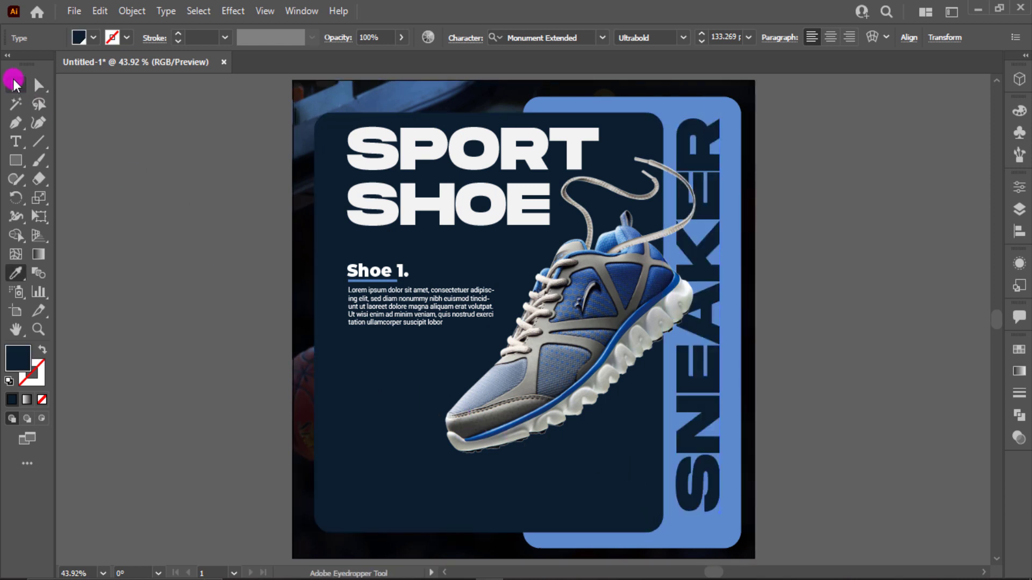
left_click(13, 81)
- Lower the opacity of the "SNEAKER" text to 17%
left_click(407, 39)
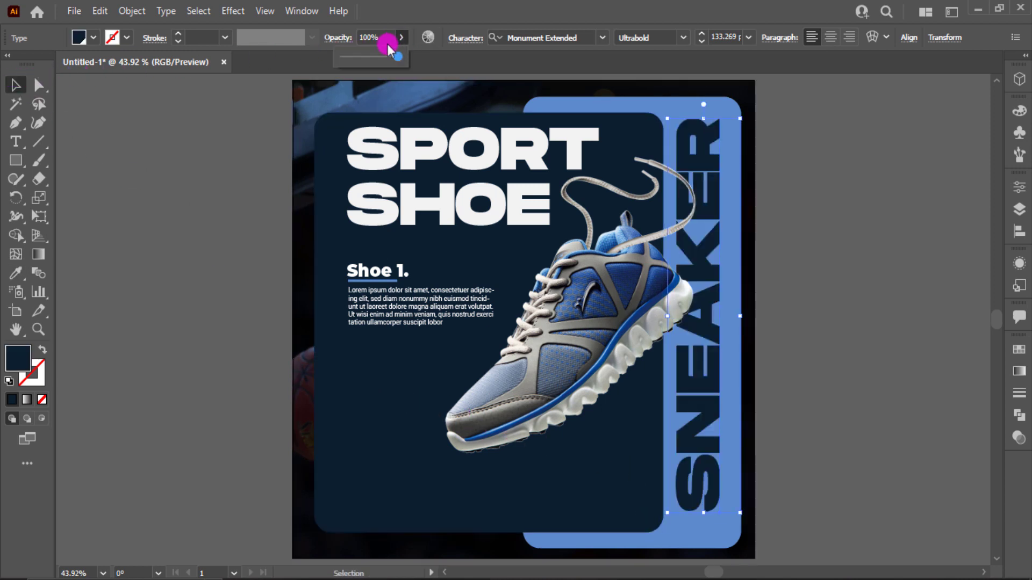
left_click(353, 55)
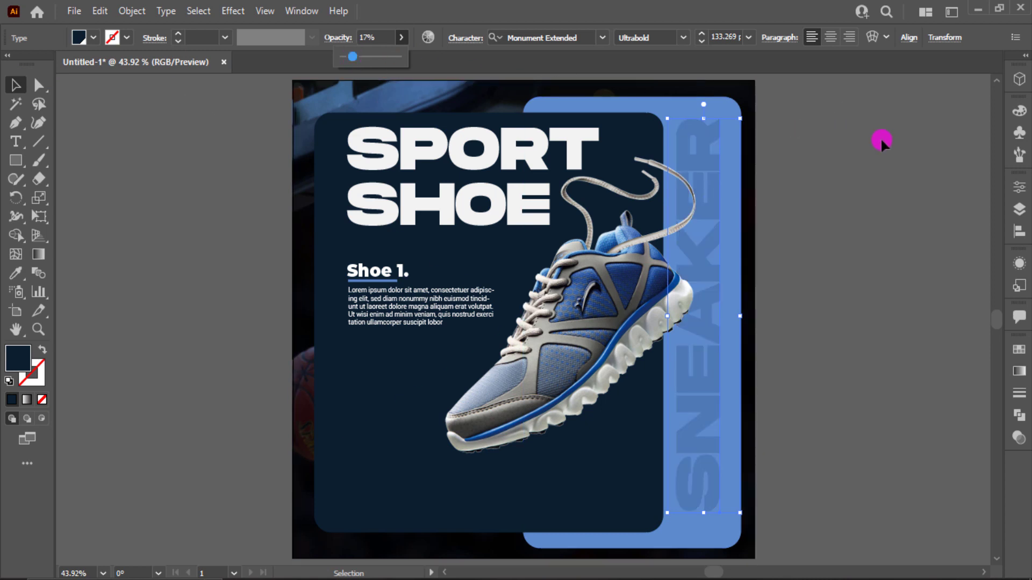
left_click(876, 141)
- Apply a Multiply drop shadow at 75% opacity to the navy panel with X and Y offsets of 10 px
left_click(432, 464)
left_click(233, 11)
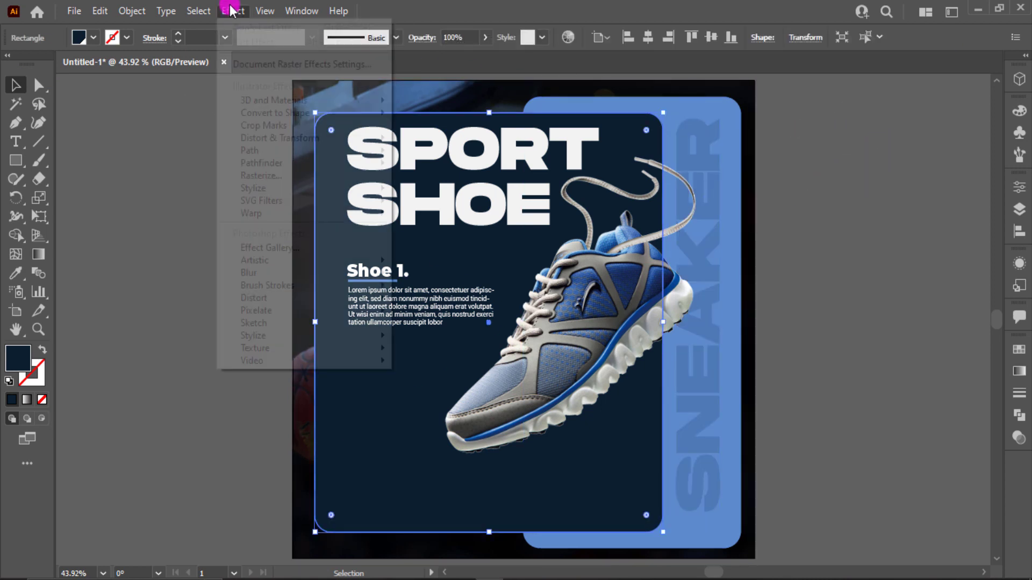
mouse_move(288, 273)
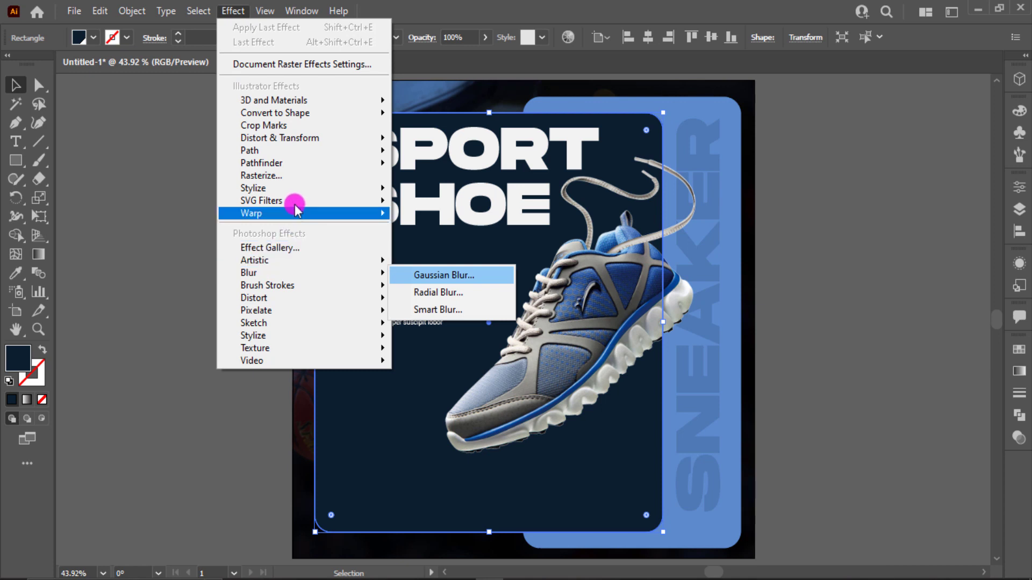
mouse_move(299, 188)
left_click(455, 189)
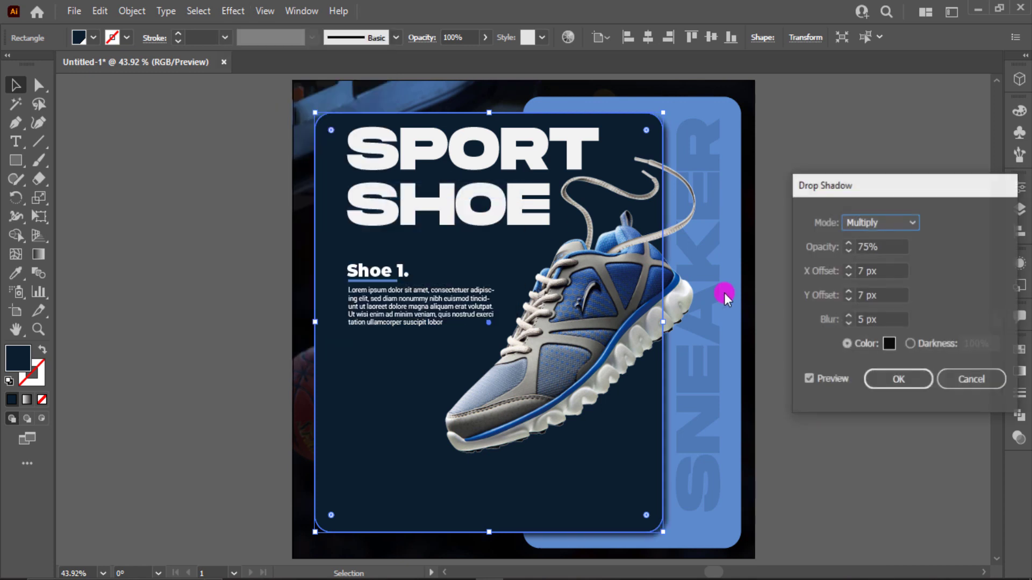
left_click(848, 268)
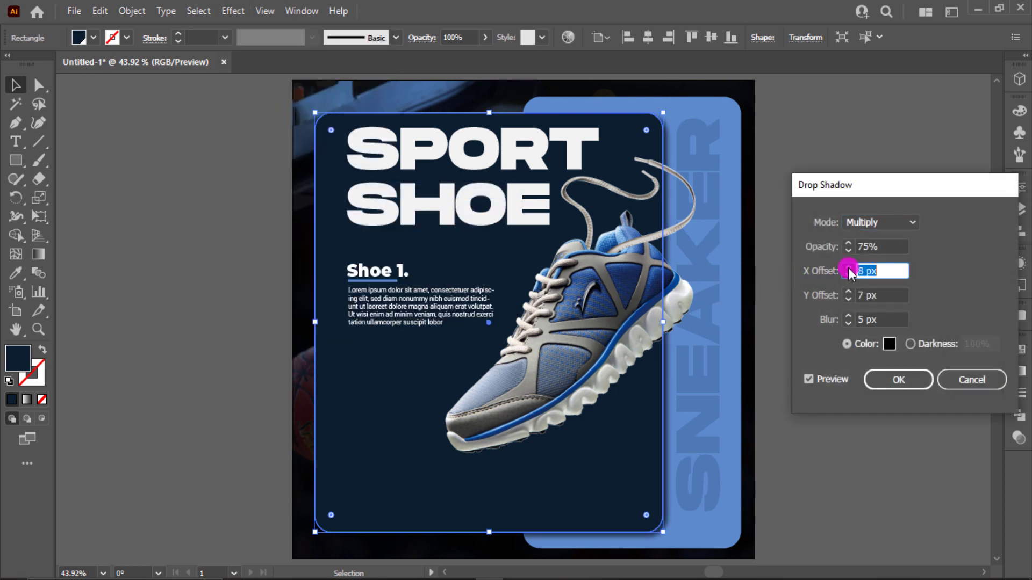
type("10")
key("Tab")
type("10")
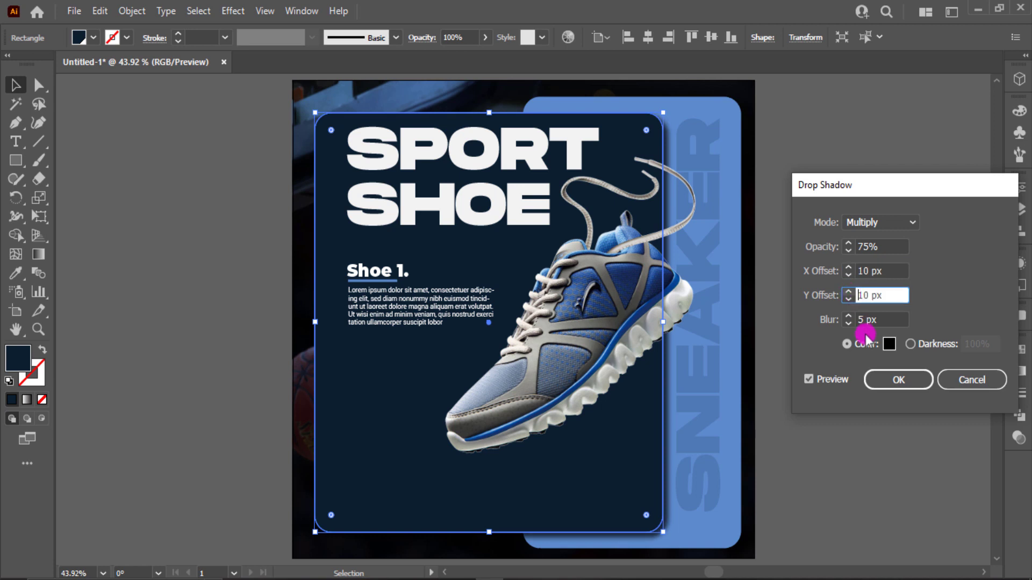
left_click(869, 379)
left_click(834, 444)
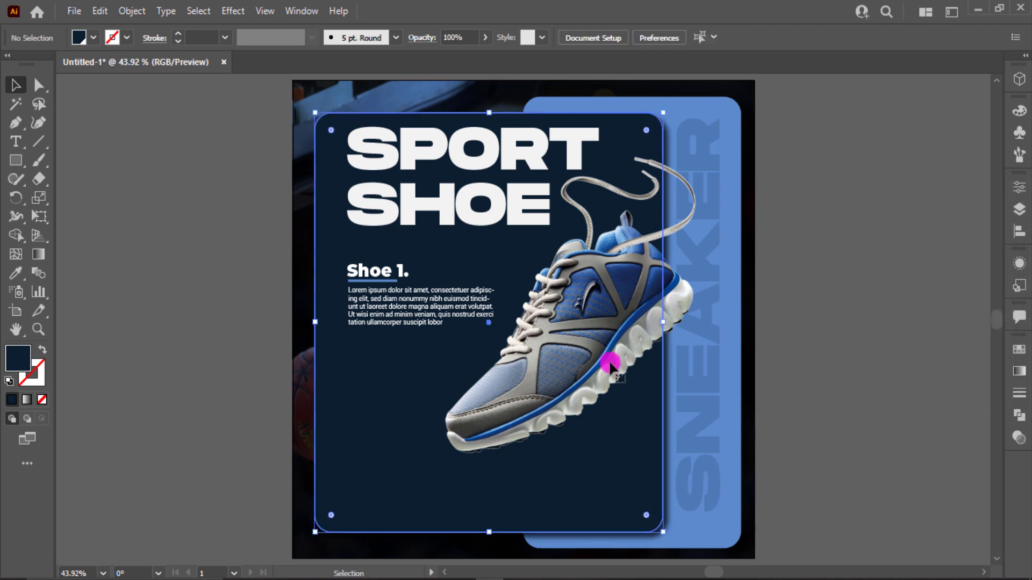
left_click(466, 232)
left_click(233, 11)
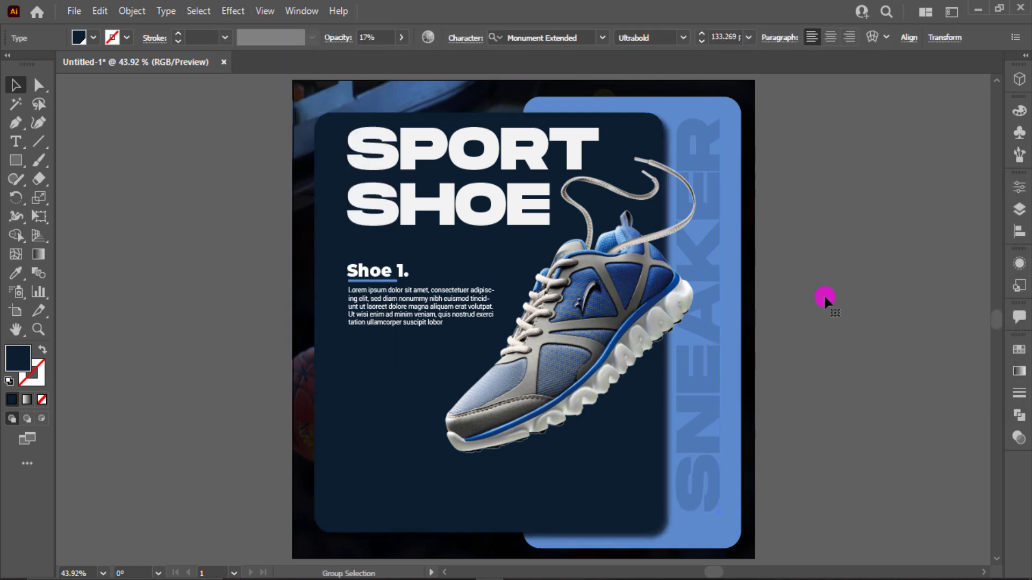
- Unlock all objects and apply a Multiply drop shadow to the shoe image with X and Y offsets of 25 px at 75% opacity
key("ctrl+alt+2")
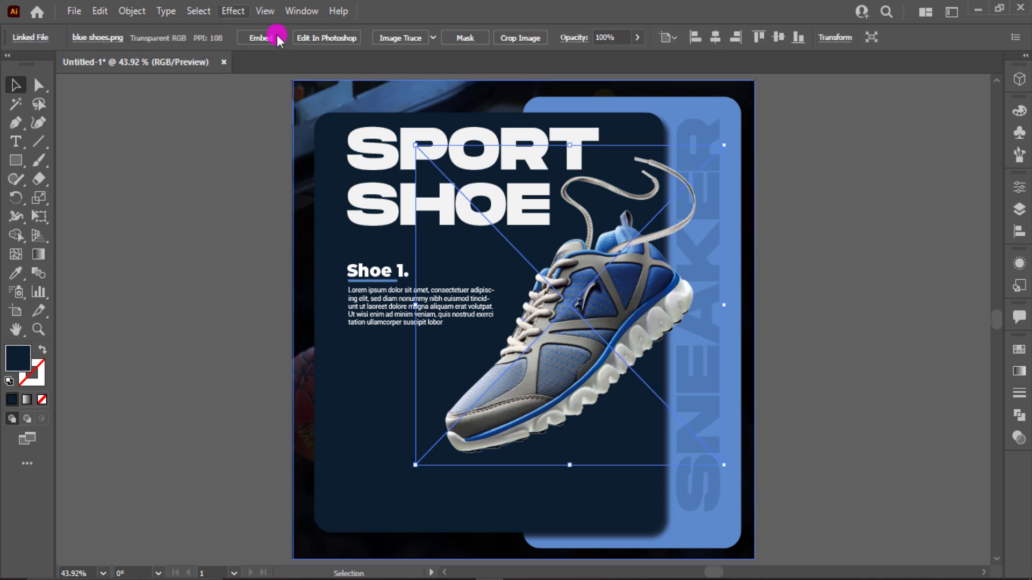
left_click(220, 10)
mouse_move(318, 141)
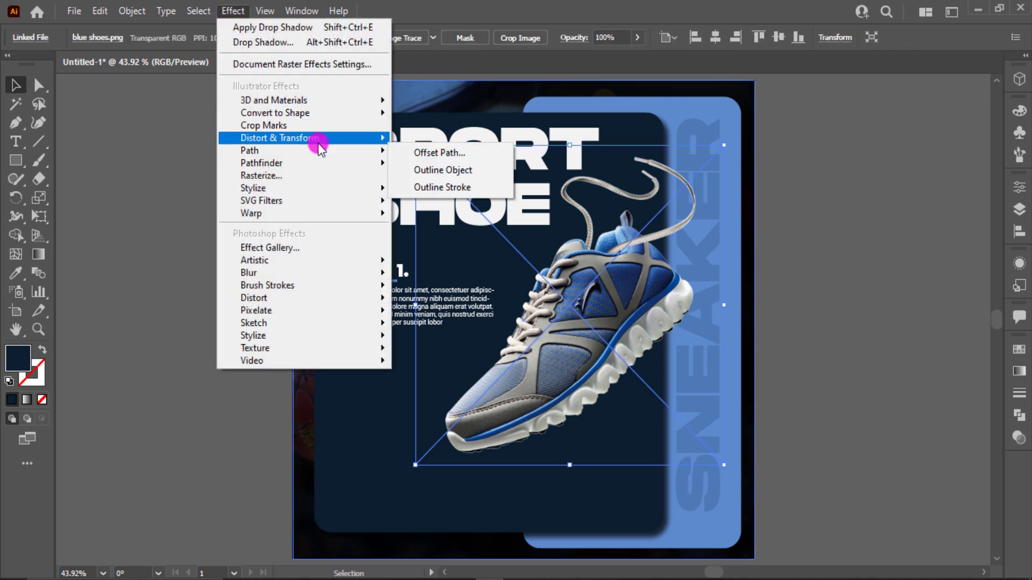
mouse_move(324, 189)
left_click(454, 191)
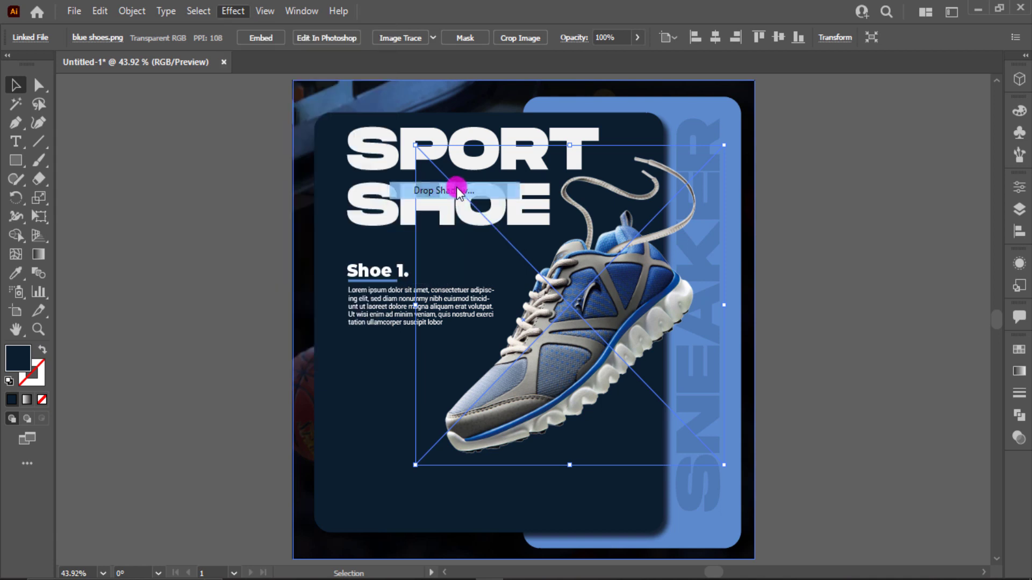
left_click(872, 296)
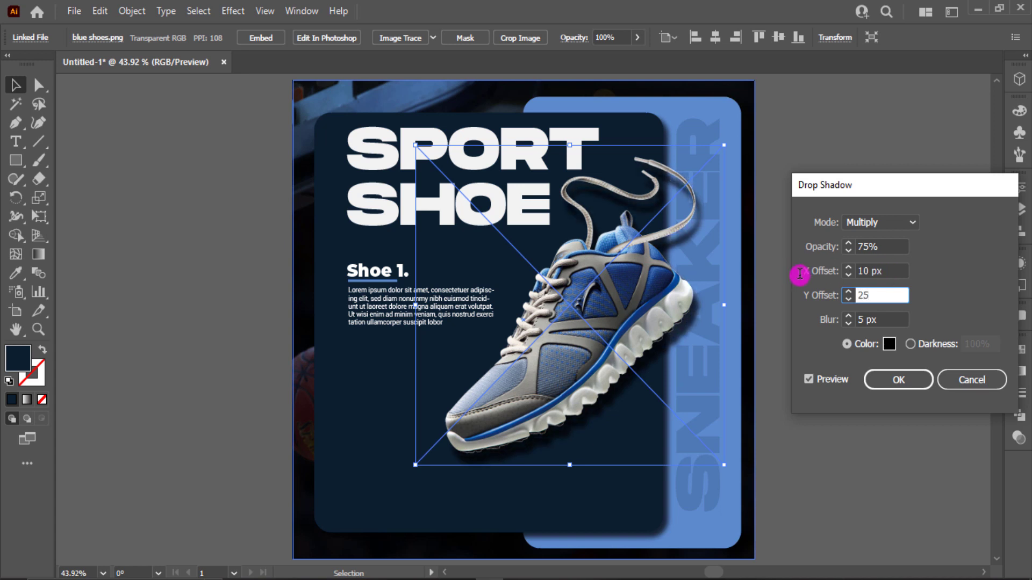
type("25")
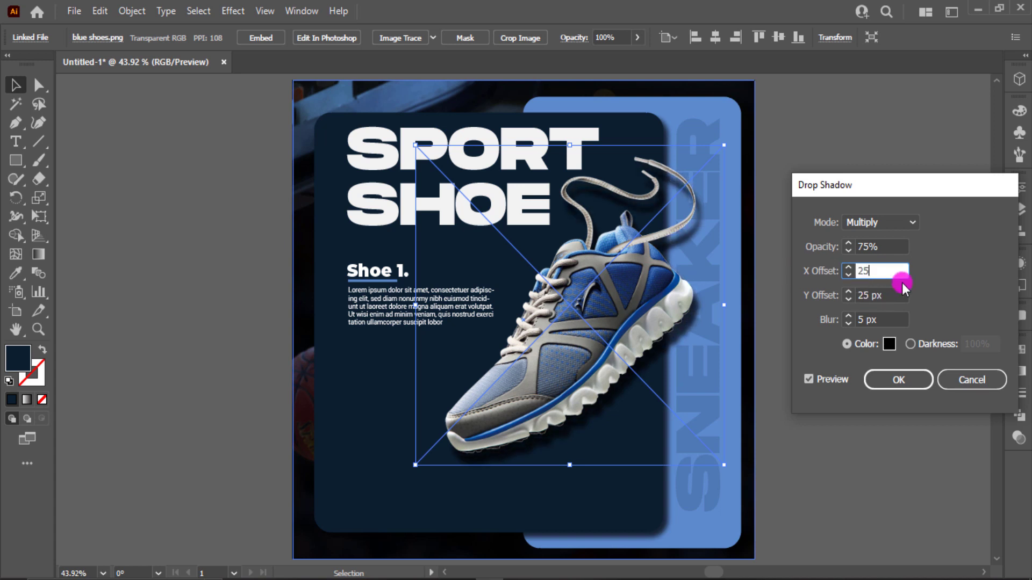
- Soften the shoe's drop shadow by raising its blur to about 13 px
left_click(850, 323)
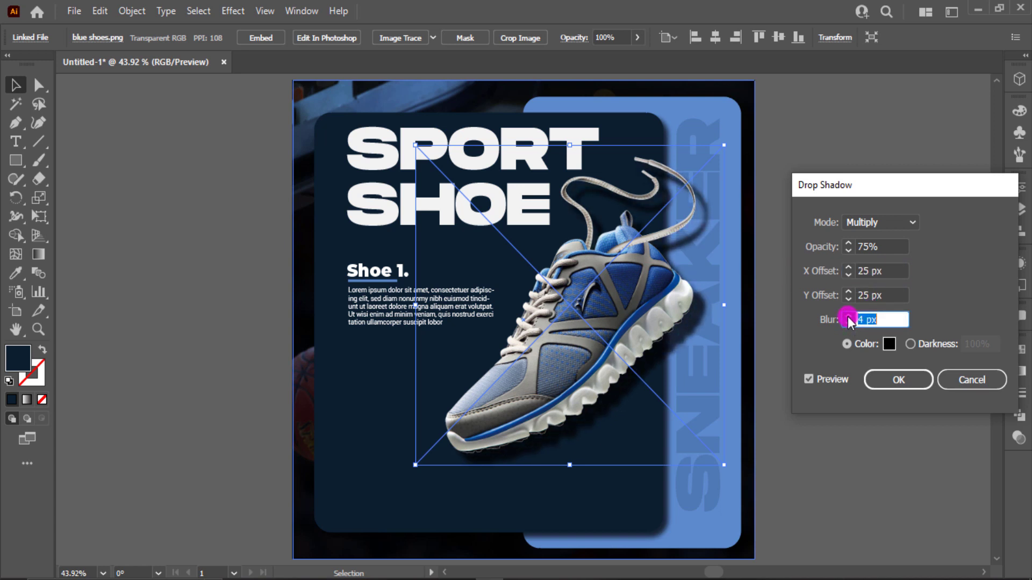
double_click(848, 318)
left_click(848, 317)
left_click(848, 318)
left_click(848, 317)
left_click(848, 317)
left_click(848, 317)
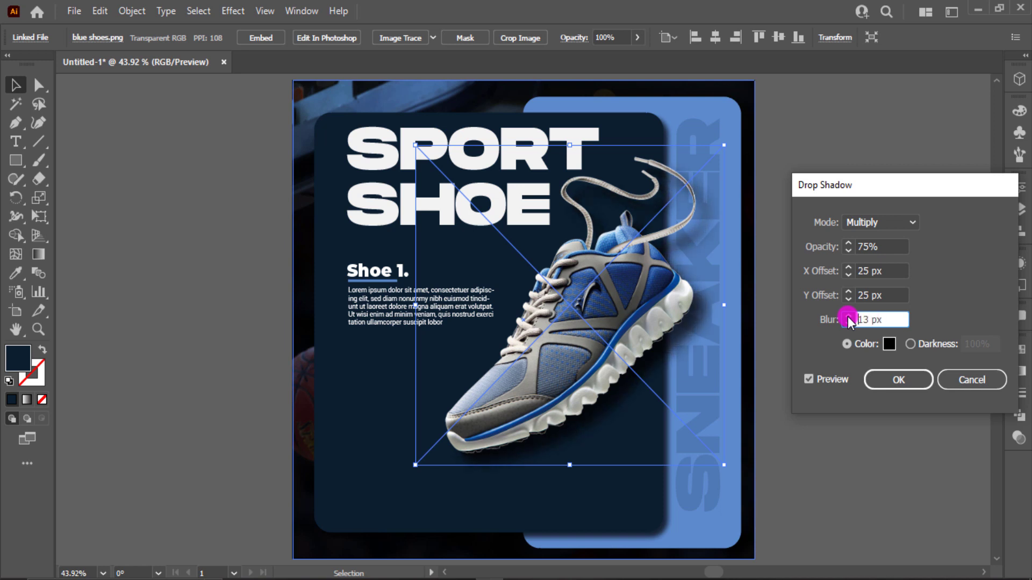
left_click(848, 317)
left_click(848, 317)
left_click(885, 376)
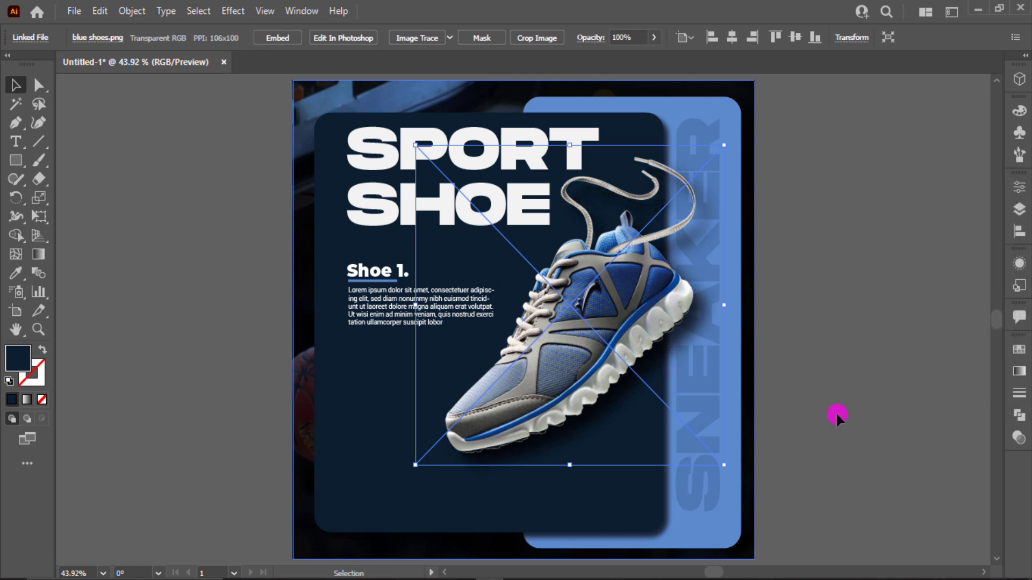
left_click(837, 412)
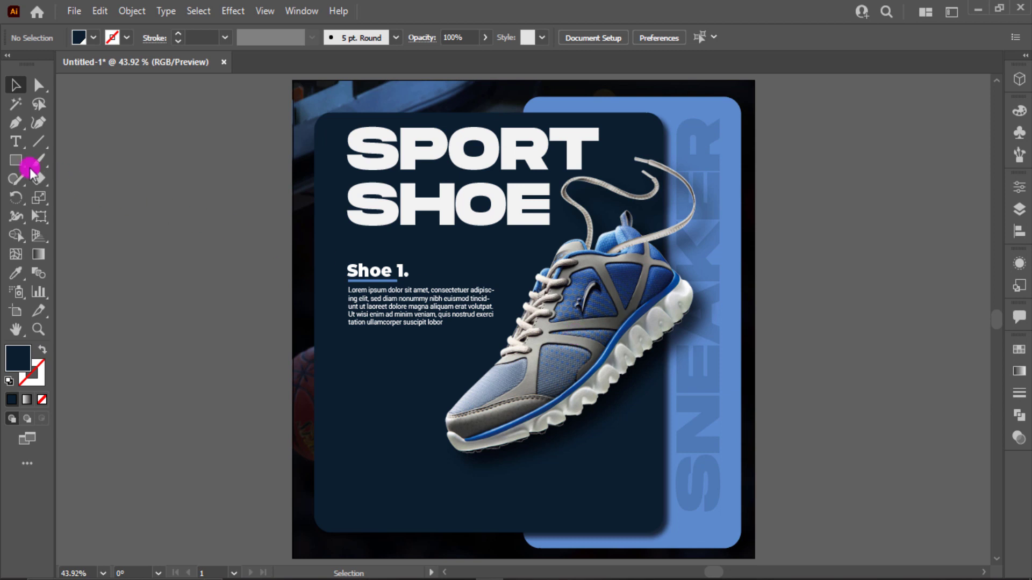
- Draw a wide rectangle near the navy panel's lower-right corner and fill it with the back panel's light blue
left_click_drag(524, 487, 648, 521)
key("i")
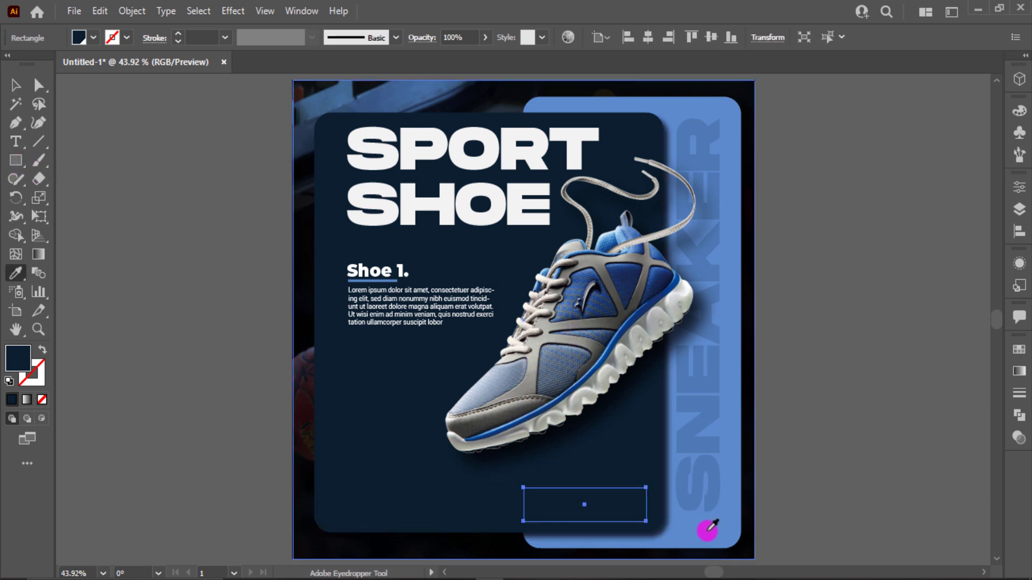
left_click(726, 529)
left_click(16, 85)
left_click(210, 274)
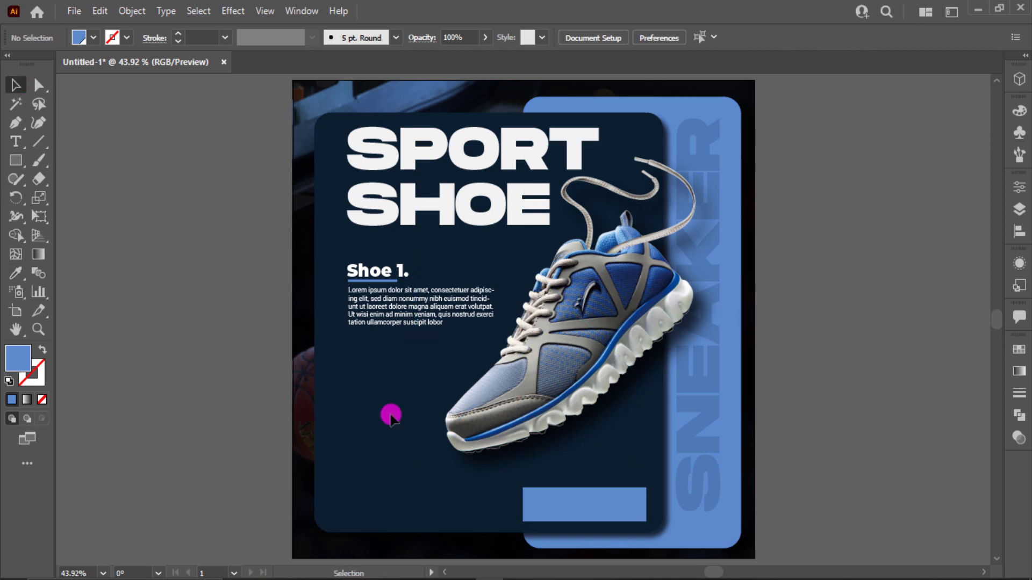
- Shrink the light-blue rectangle slightly, round its corners and duplicate the button shape to its left
scroll(511, 486, "up", 2)
scroll(591, 457, "down", 3)
left_click(594, 456)
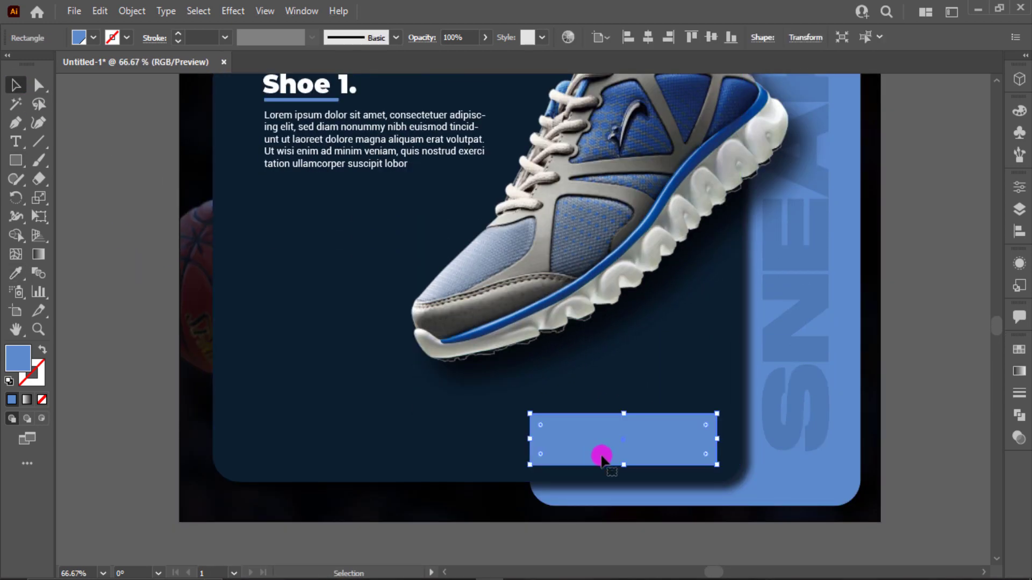
left_click_drag(624, 459, 622, 456)
left_click_drag(717, 434, 697, 434)
mouse_move(542, 427)
left_mouse_down()
mouse_move(599, 437)
mouse_move(389, 434)
left_mouse_up()
left_click(72, 141)
left_click(10, 88)
- Apply a Gaussian Blur with a 10-pixel radius to the original rounded button on the right to create a glow
left_click(602, 436)
left_click(233, 11)
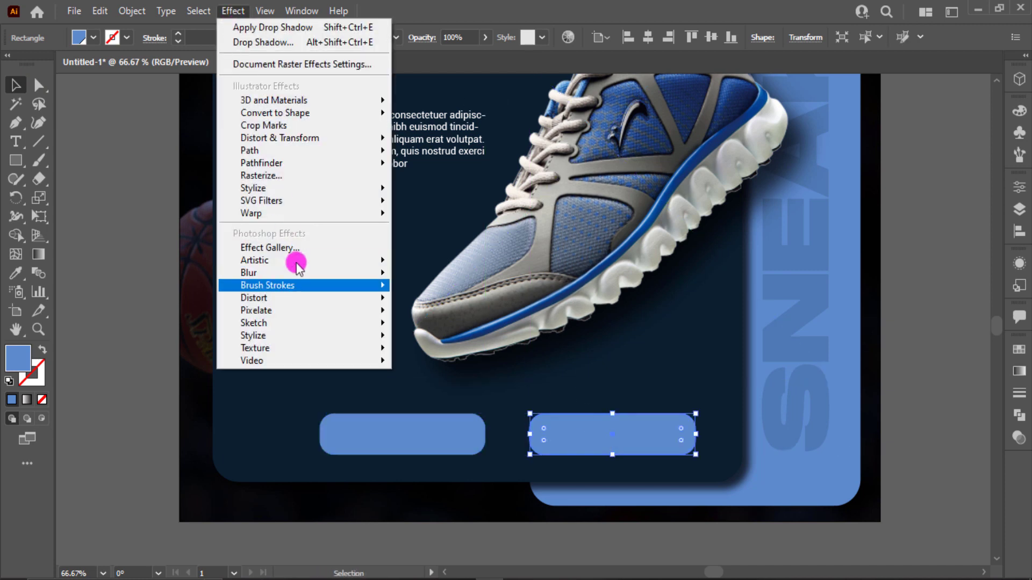
mouse_move(379, 272)
left_click(430, 273)
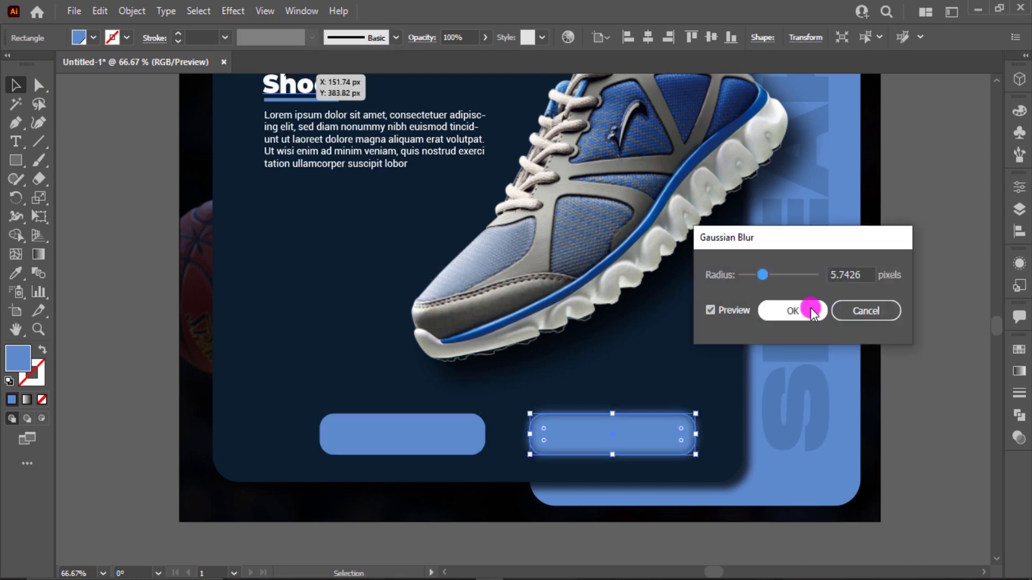
double_click(857, 273)
type("10")
key("Tab")
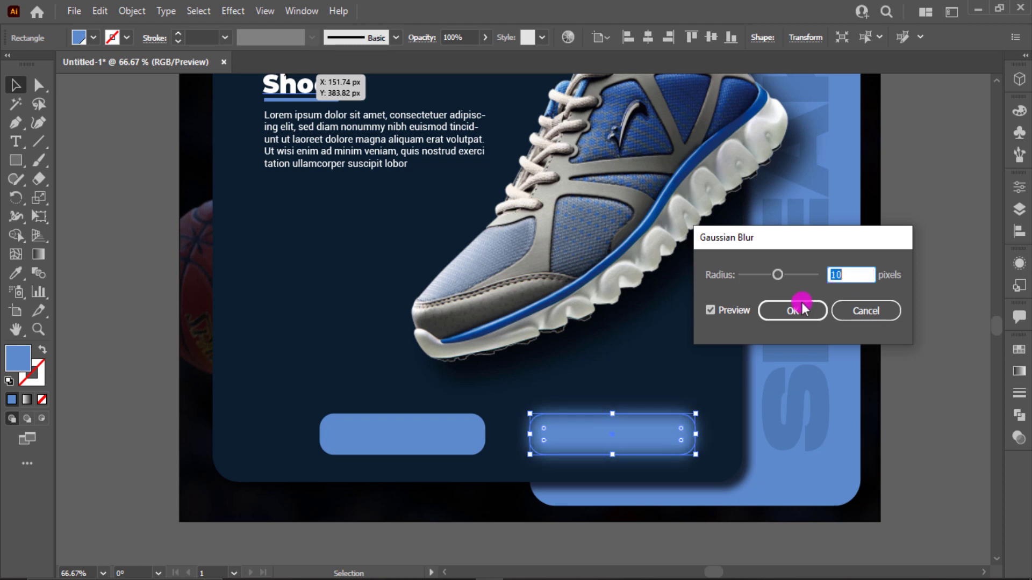
left_click(793, 310)
- Bring the sharp button copy to the front and align it exactly over the blurred button
right_click(404, 433)
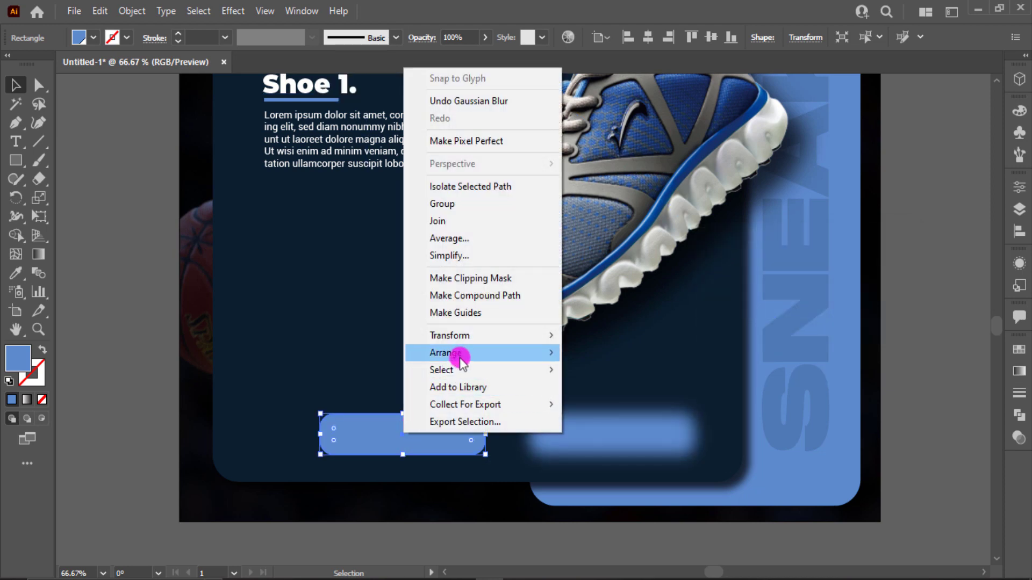
mouse_move(459, 361)
left_click(608, 352)
left_click_drag(403, 434, 572, 437)
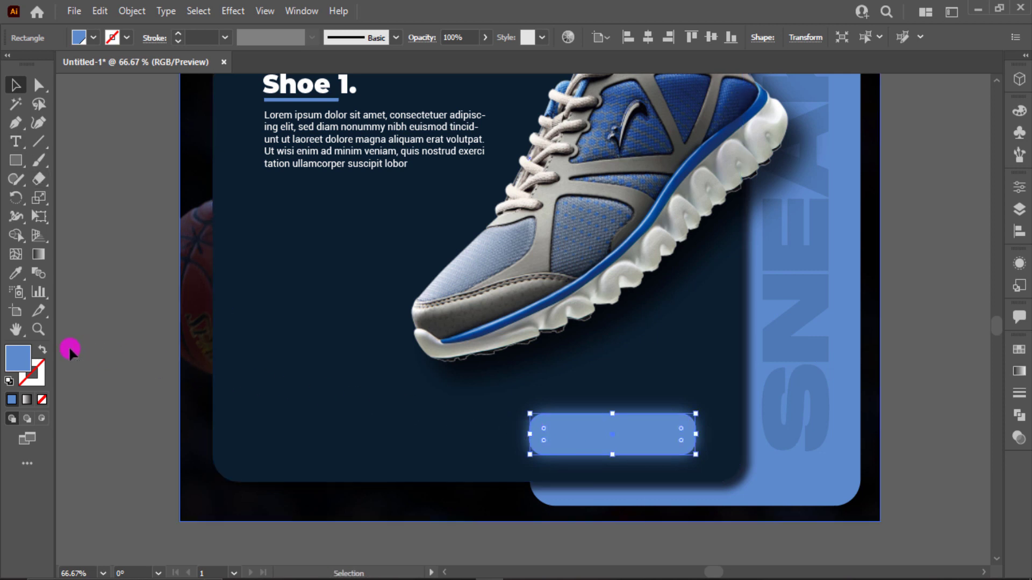
left_click(70, 352)
- Give the front button a white 1 pt stroke
left_click(569, 439)
left_click(125, 38)
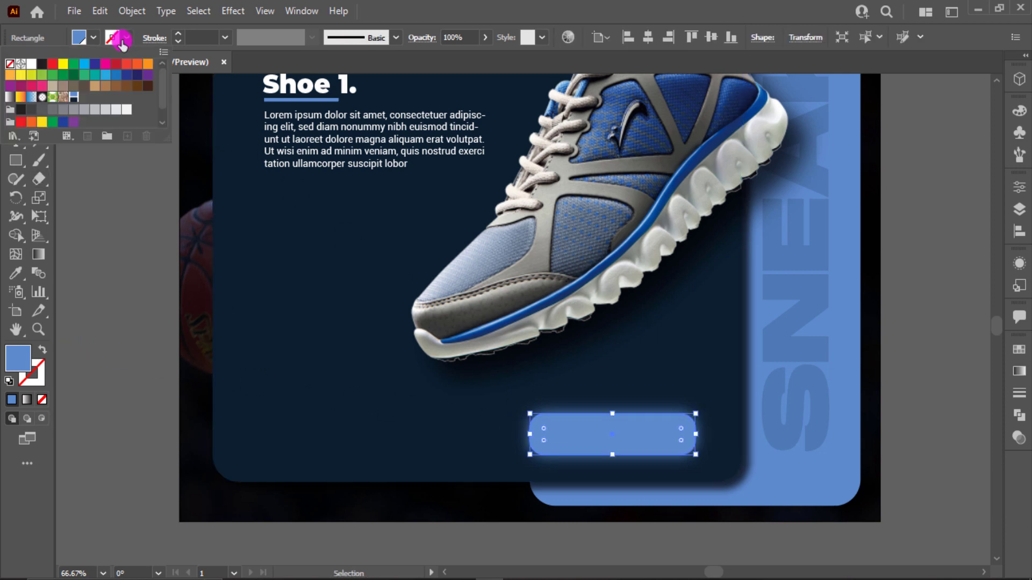
left_click(32, 64)
left_click(76, 251)
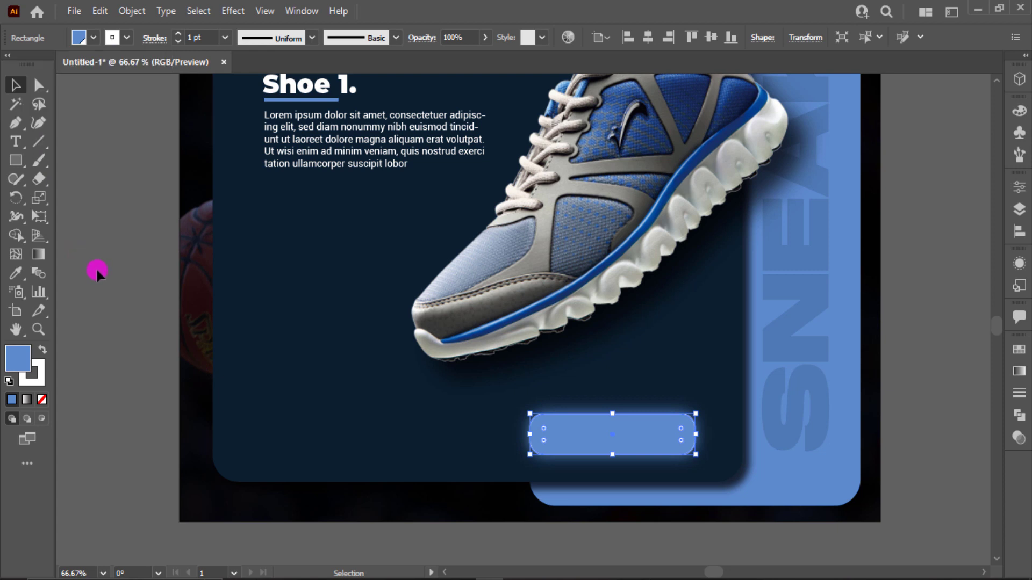
left_click(95, 268)
left_click(575, 442)
left_click(101, 216)
- Add the text "ORDER NOW" beside the poster and copy the "Shoe 1." heading's white Montserrat Black style to it
key("t")
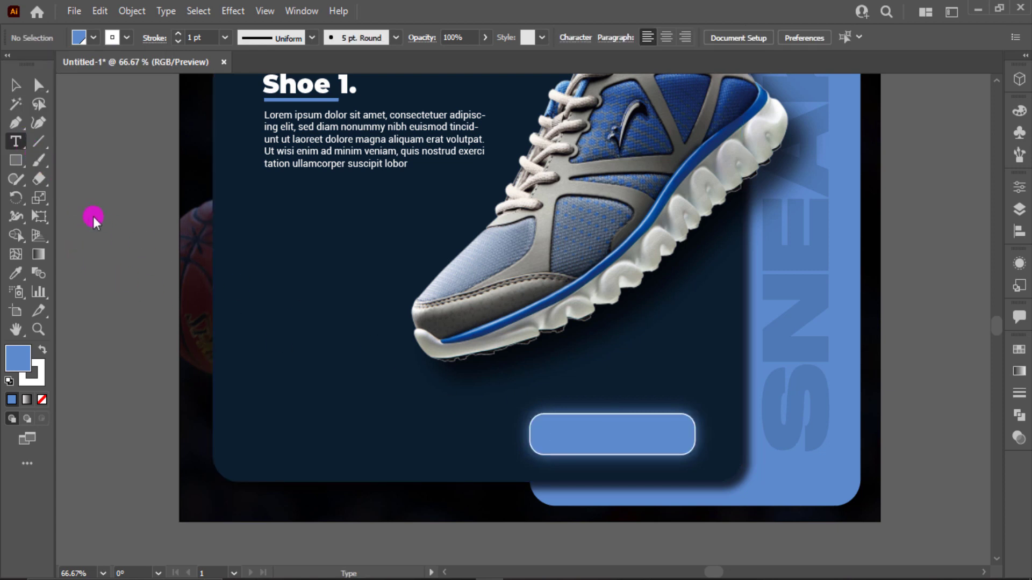
left_click(99, 224)
type("ORDER NOW")
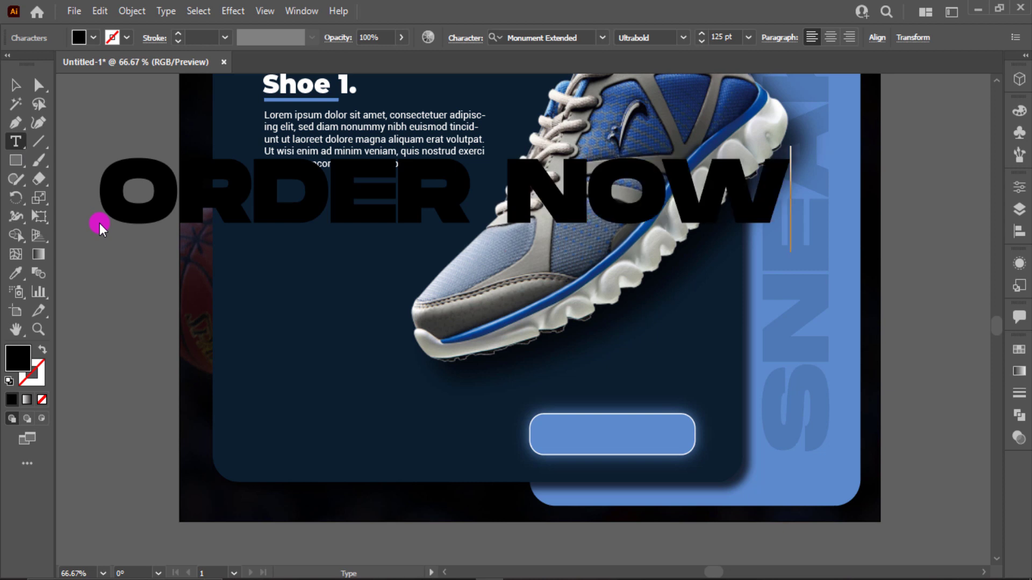
left_click(15, 86)
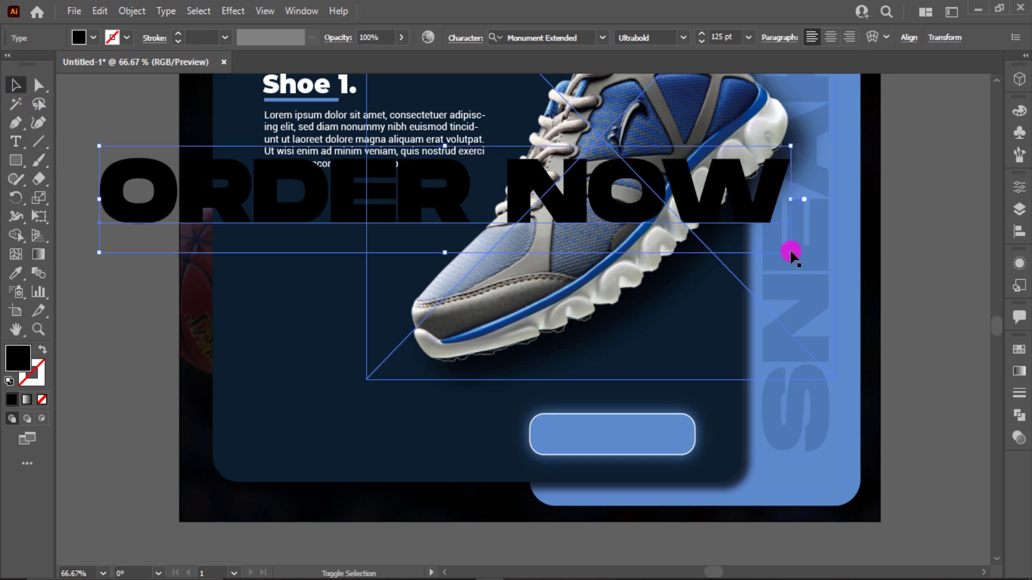
left_click_drag(791, 253, 195, 207)
scroll(198, 209, "up", 1)
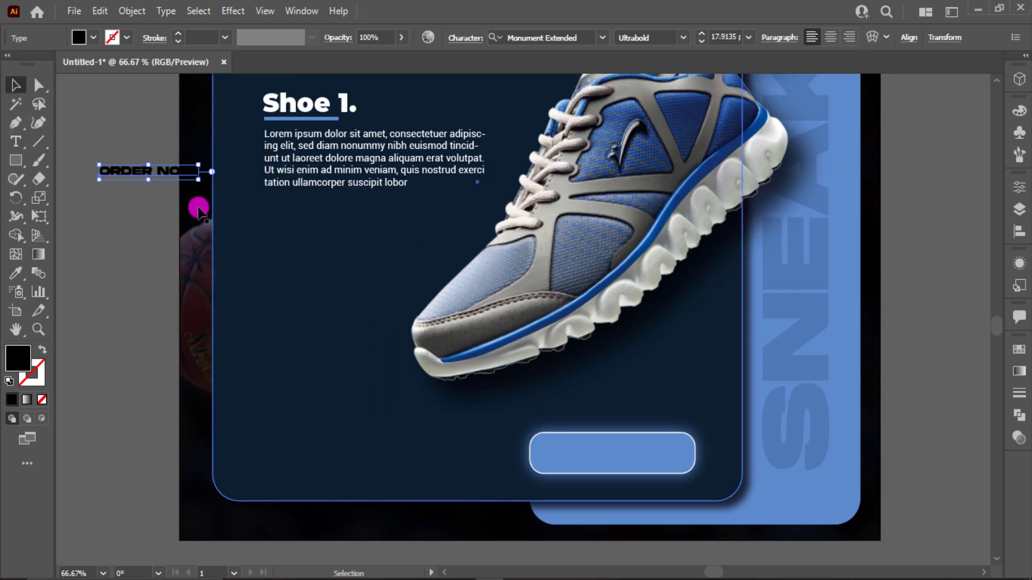
key("i")
left_click(274, 102)
left_click(16, 85)
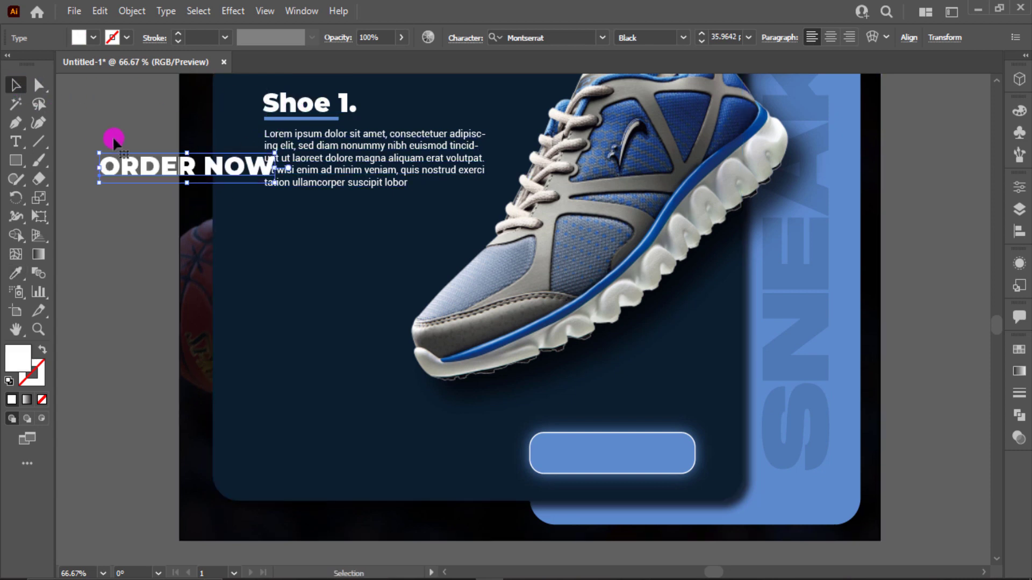
- Move "ORDER NOW" onto the glowing button and scale it to about 27 pt so it fits centered inside
left_click_drag(157, 166, 611, 451)
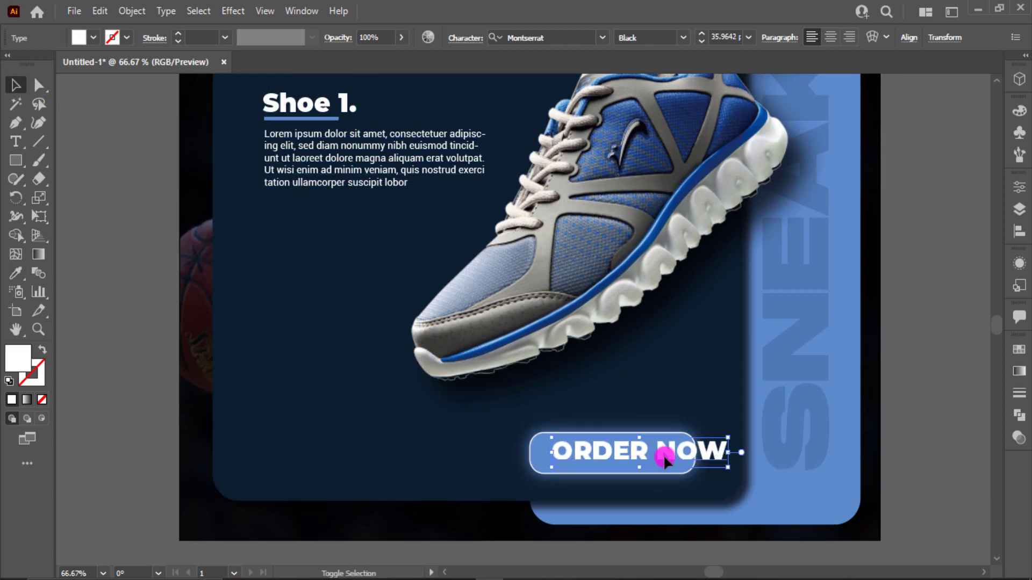
left_click_drag(728, 467, 647, 460)
left_click(196, 420)
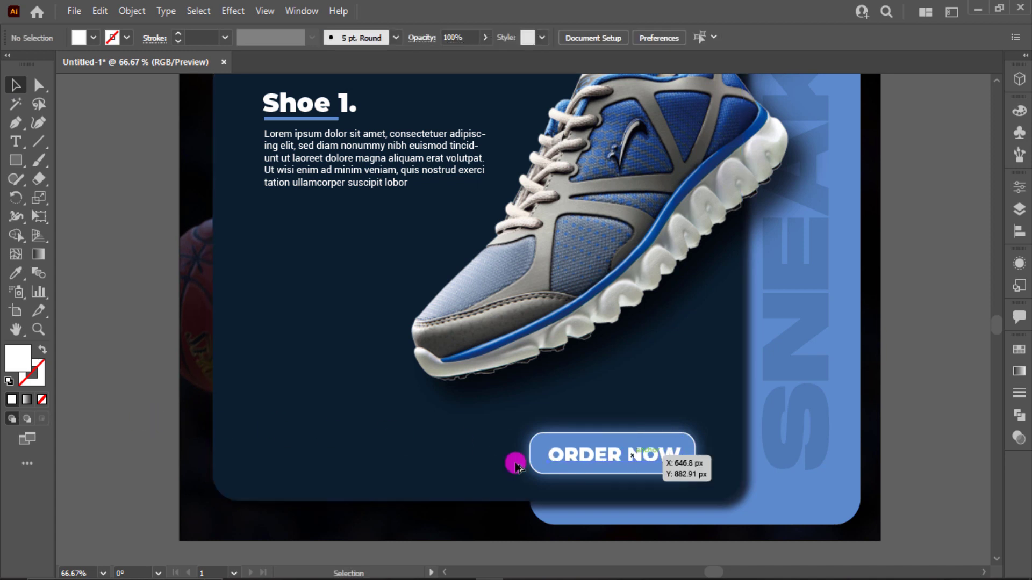
- Duplicate the "ORDER NOW" text to the navy panel's lower-left area and change the copy to "Contact Us"
left_click_drag(517, 466, 345, 457)
double_click(327, 456)
key("ctrl+a")
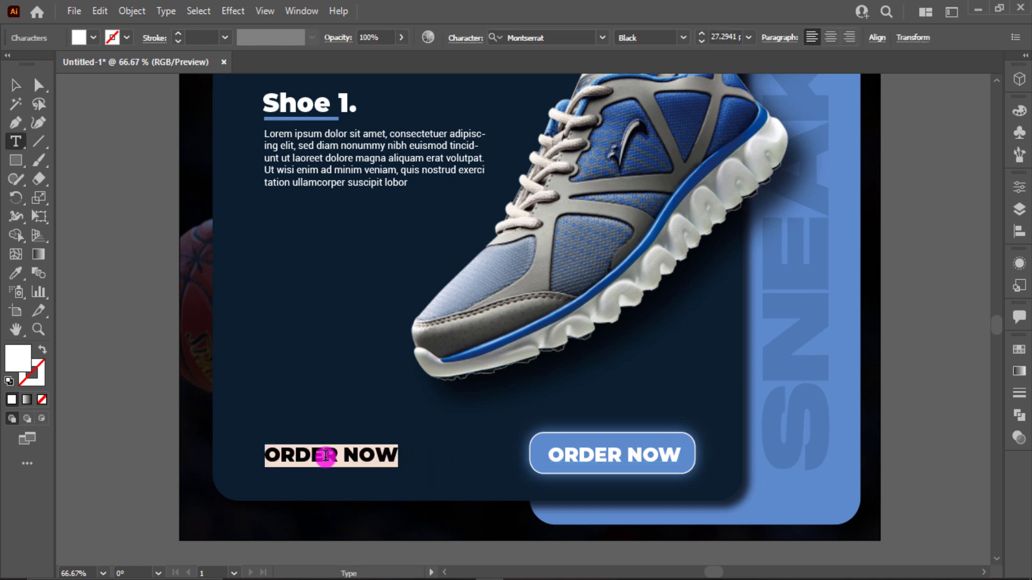
type("Contact Us")
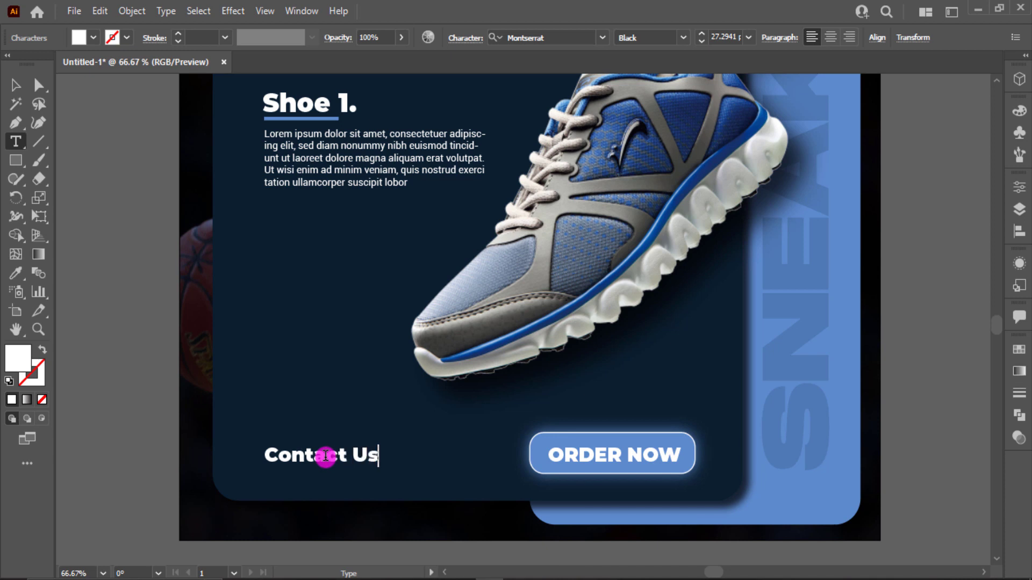
left_click(16, 89)
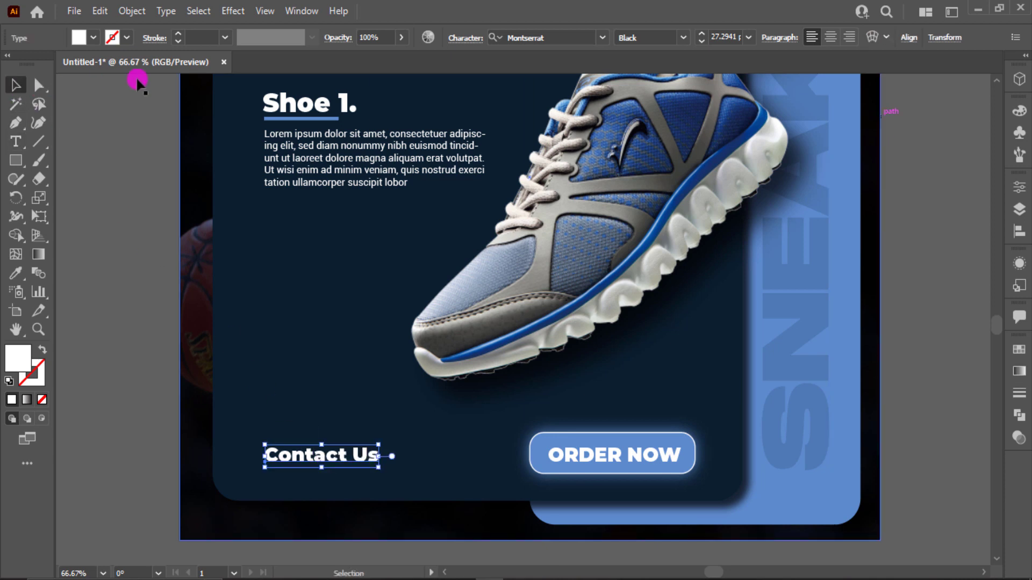
- Set the "Contact Us" text to SemiBold and scale it down to about 19 pt
left_click(687, 39)
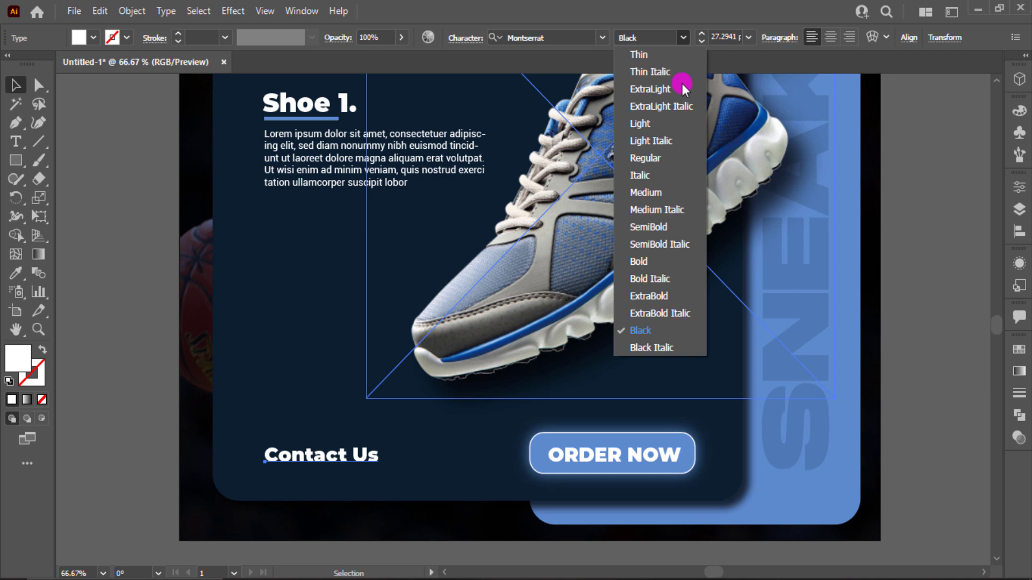
left_click(660, 225)
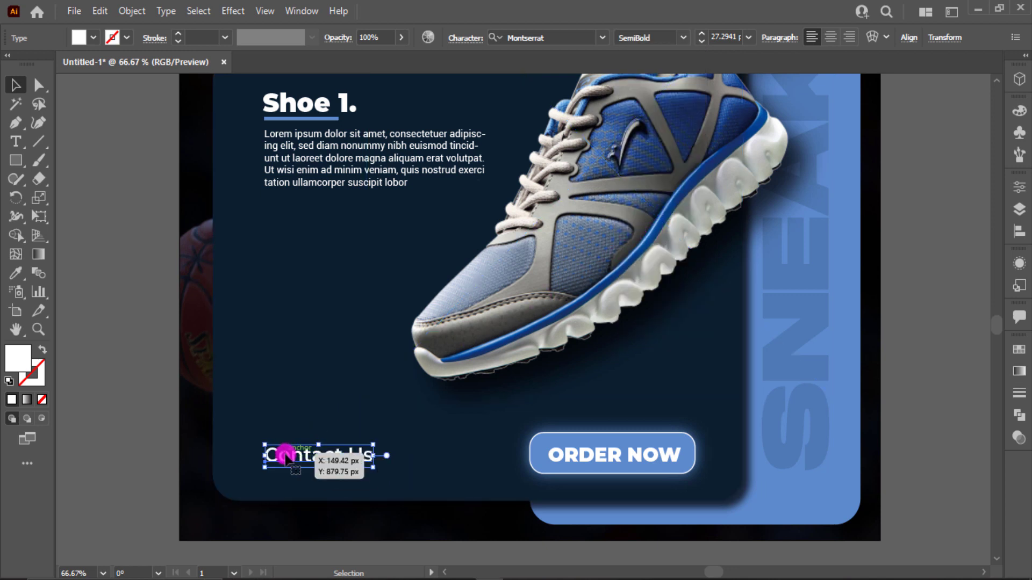
left_click_drag(372, 469, 317, 461)
left_click(203, 422)
- Replace the "Contact Us" copy below the original with the phone number, set it to ExtraBold and enlarge it
double_click(317, 461)
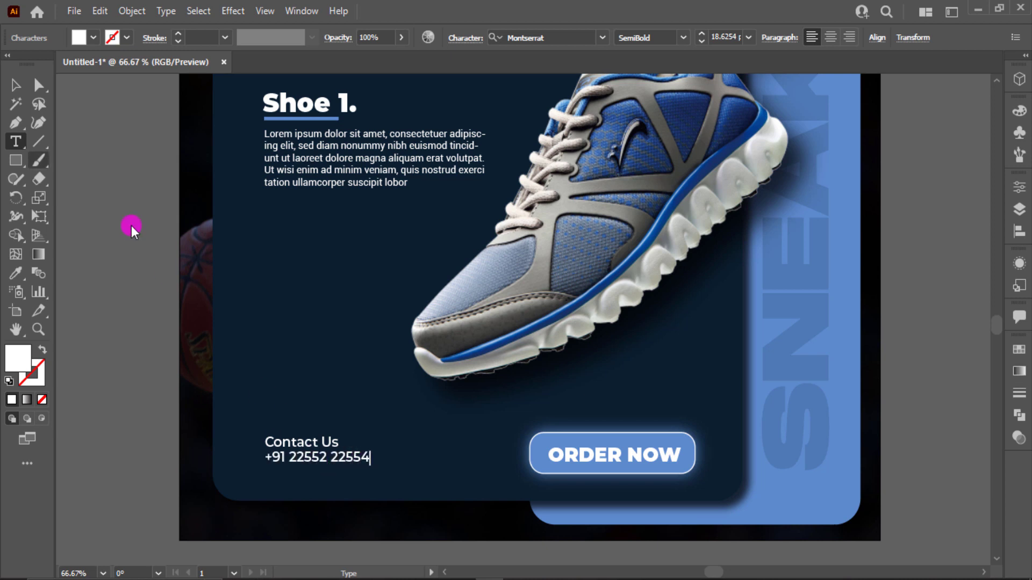
left_click(19, 85)
left_click(680, 38)
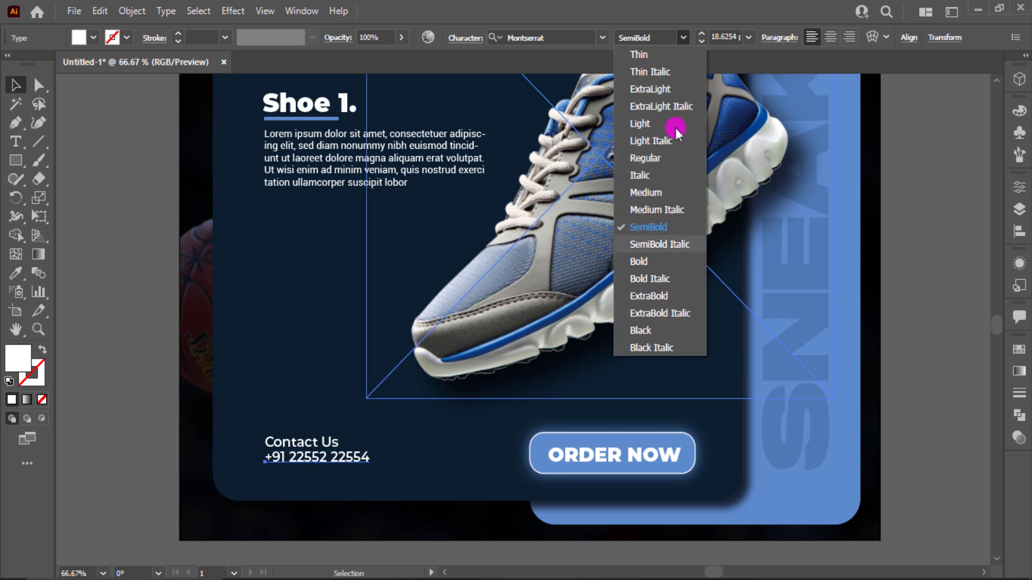
left_click(668, 302)
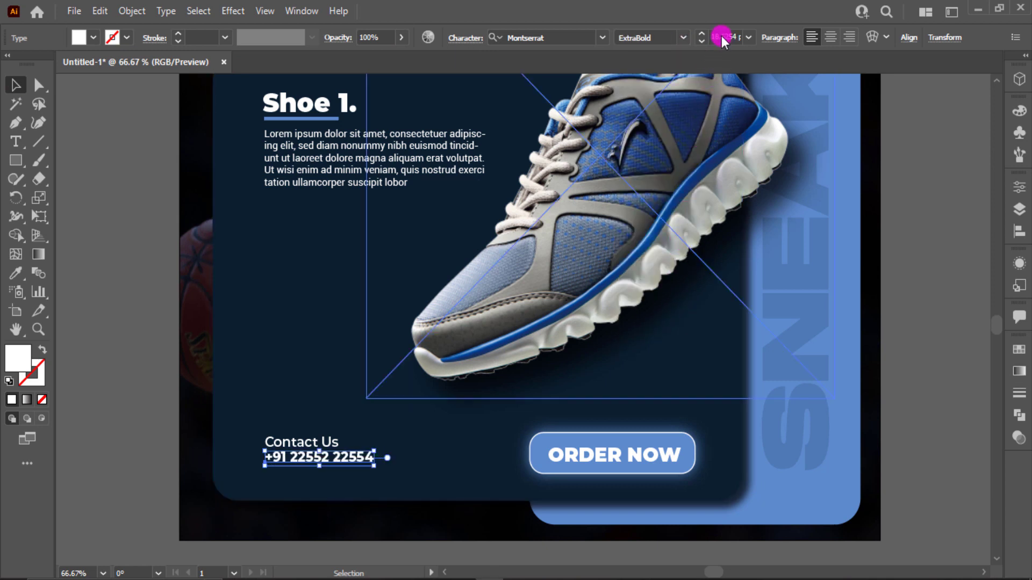
scroll(721, 35, "up", 5)
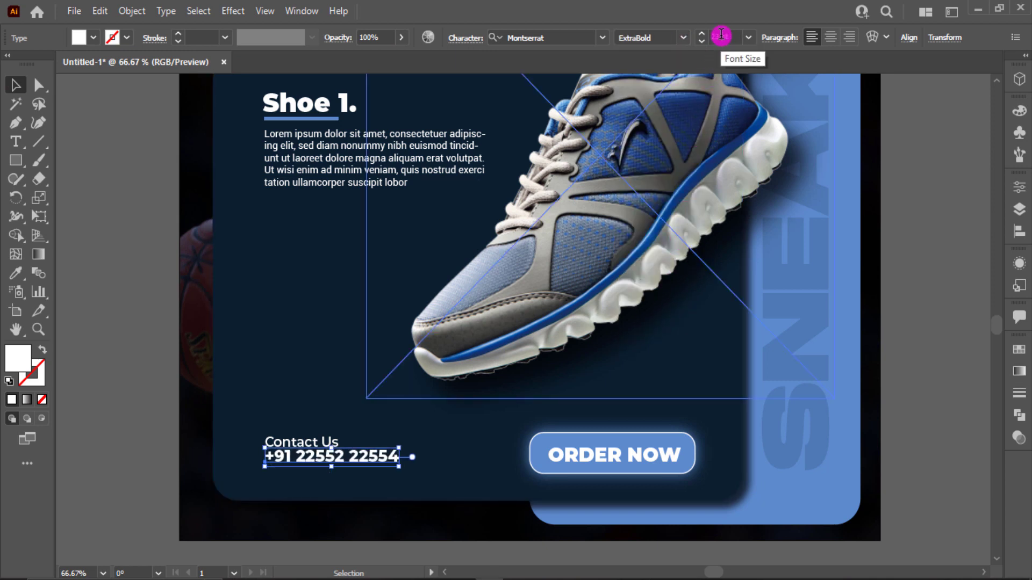
- Lock the navy panel and the background image so they cannot be selected
left_click(171, 392)
left_click_drag(123, 334, 336, 401)
key("ctrl+2")
- Scale the "Contact Us" text and the phone number up together slightly
left_click(314, 463)
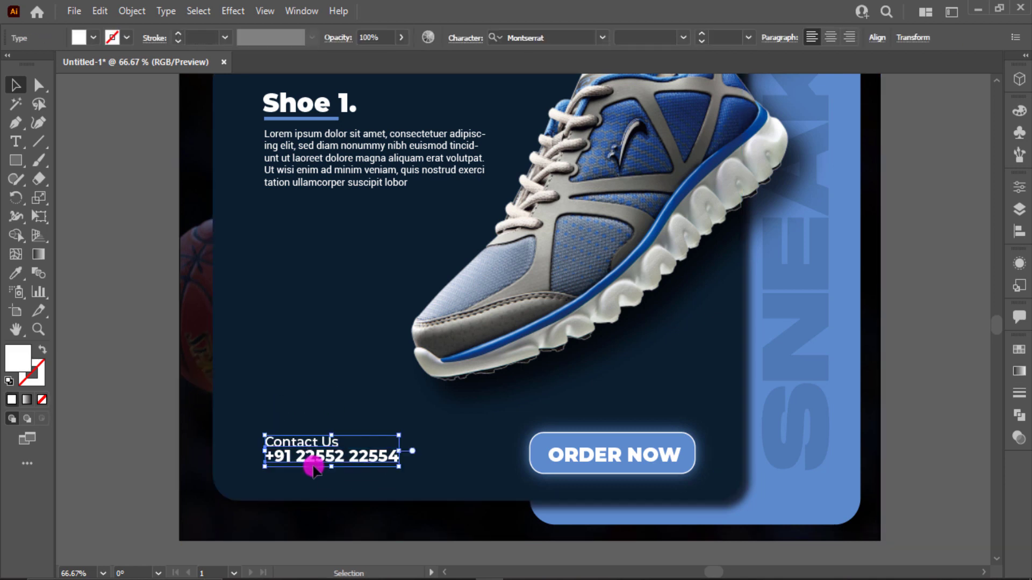
left_click_drag(403, 469, 411, 469)
- Scale the "ORDER NOW" button and its text down together and place them closer to the navy panel's lower-right corner
left_click(613, 456)
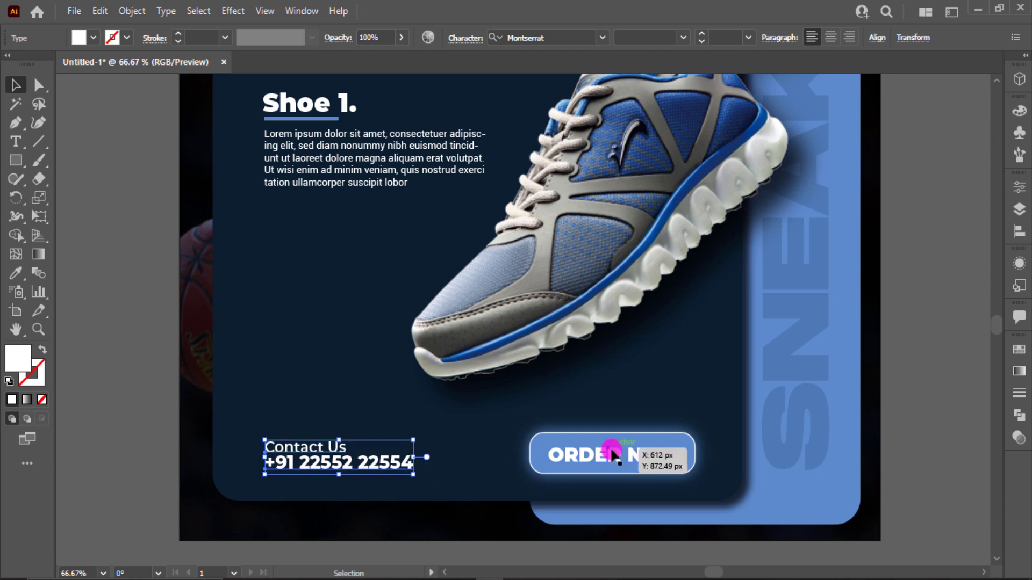
left_click_drag(475, 431, 726, 468)
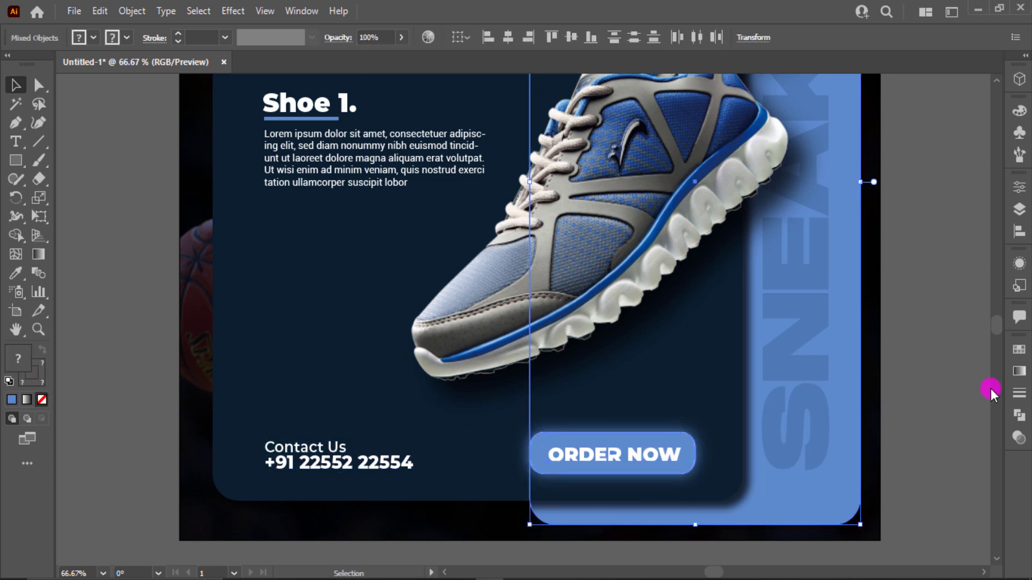
scroll(991, 388, "down", 4)
scroll(975, 370, "up", 3)
left_click_drag(785, 313, 729, 325)
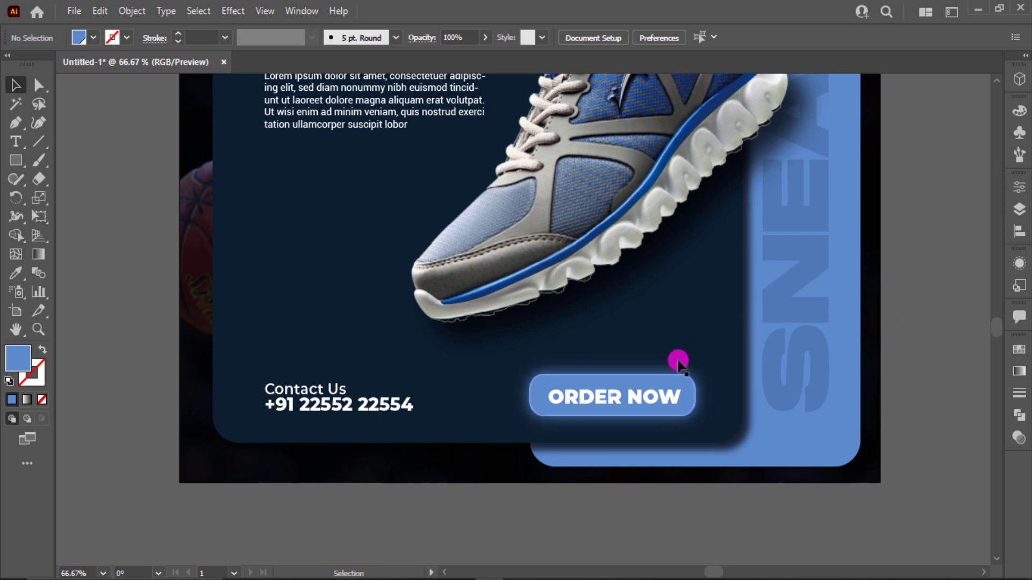
left_click_drag(678, 362, 578, 424)
key("ctrl+z")
left_click_drag(707, 341, 592, 435)
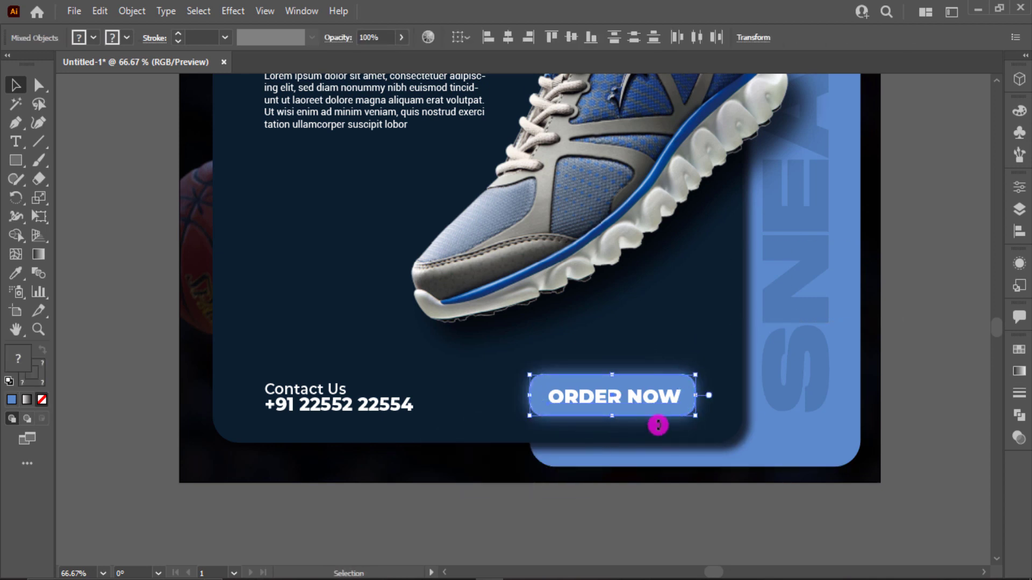
mouse_move(694, 416)
left_mouse_down()
mouse_move(669, 418)
mouse_move(665, 408)
mouse_move(685, 407)
left_mouse_up()
- Fine-tune the combined size of the "Contact Us" text and phone number, enlarging them very slightly
left_click_drag(266, 368, 310, 425)
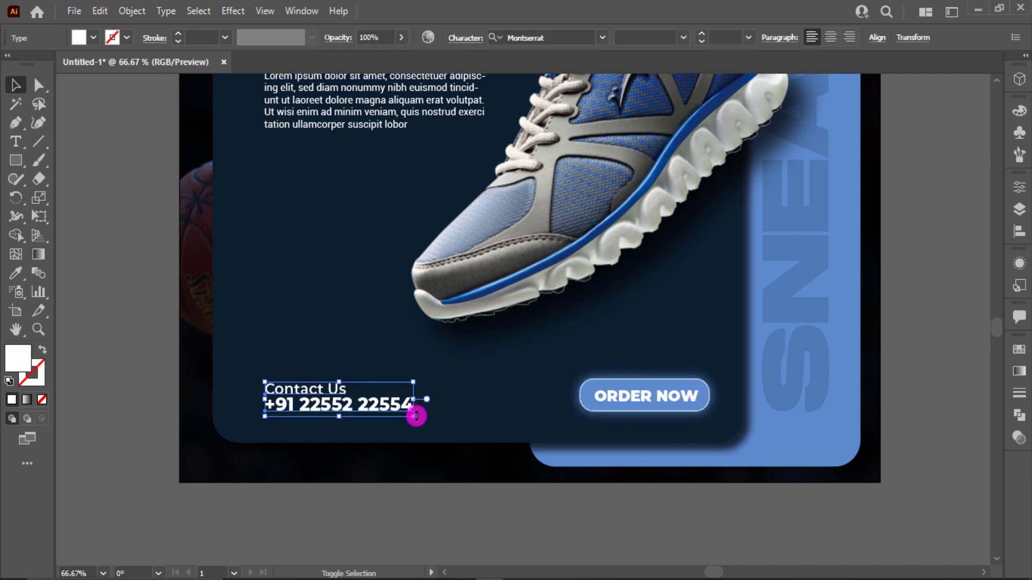
left_click_drag(416, 416, 425, 416)
left_click(461, 389)
left_click_drag(295, 368, 344, 430)
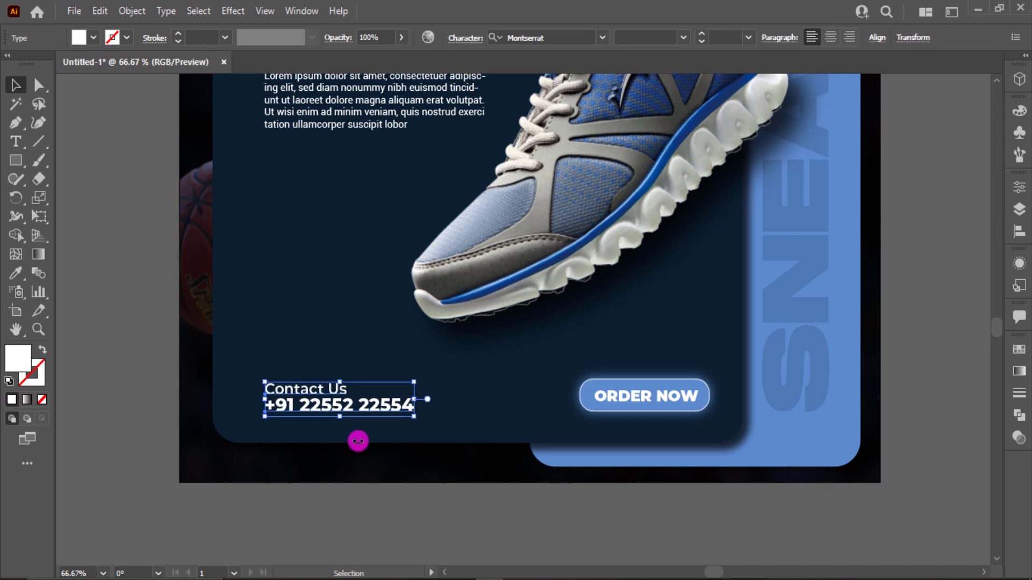
left_click(358, 441)
- Duplicate the "Contact Us" and phone number pair just above the original and change the copy's heading to "Your Website"
key("ctrl+0")
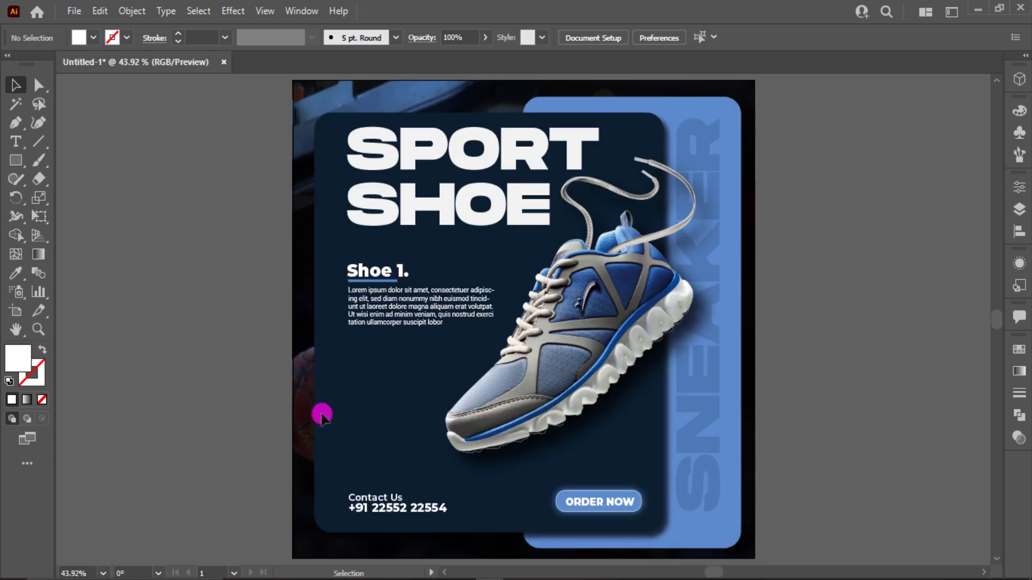
left_click_drag(379, 495, 382, 480)
left_click(346, 447)
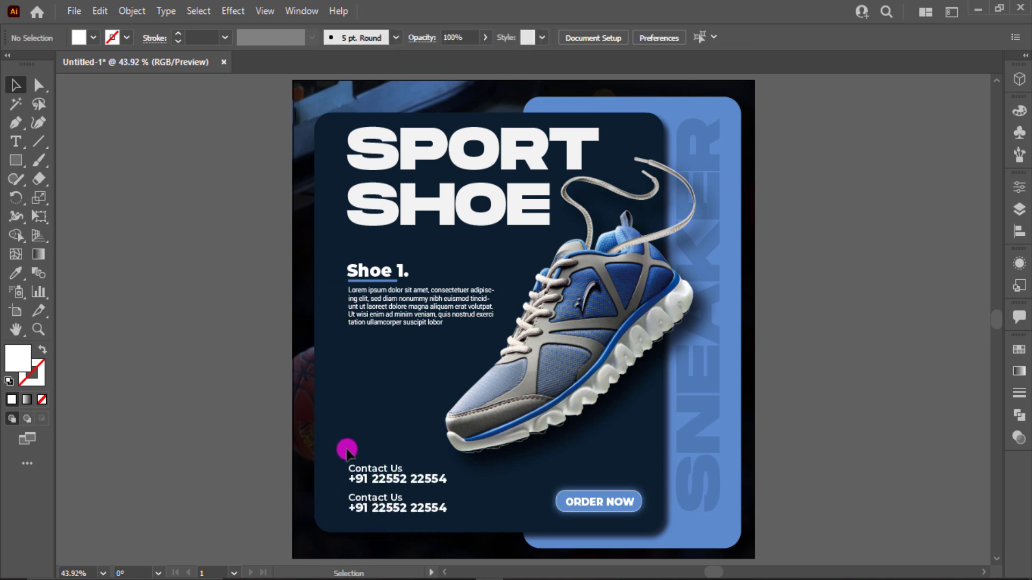
left_click(377, 467)
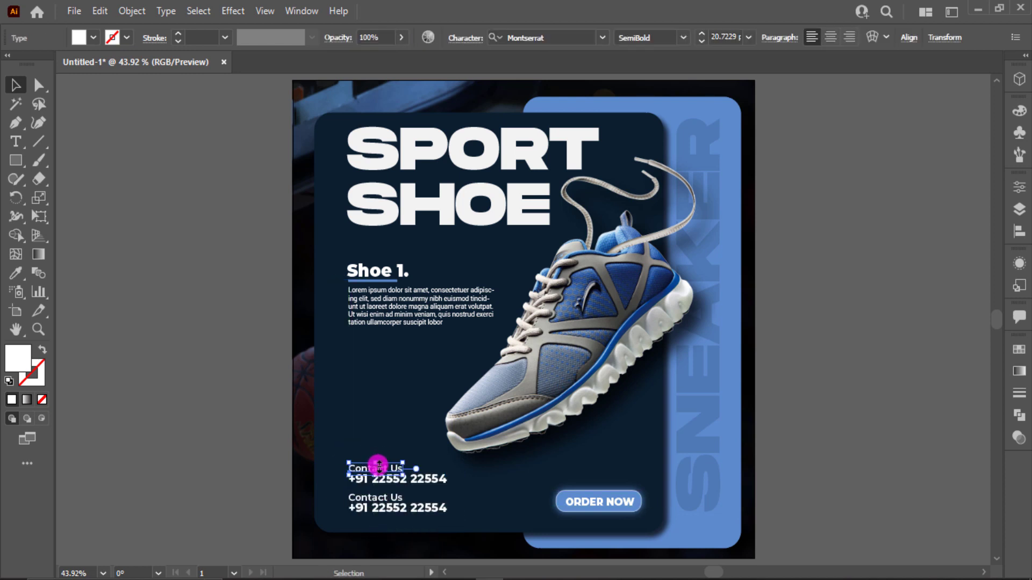
left_click(272, 477)
key("t")
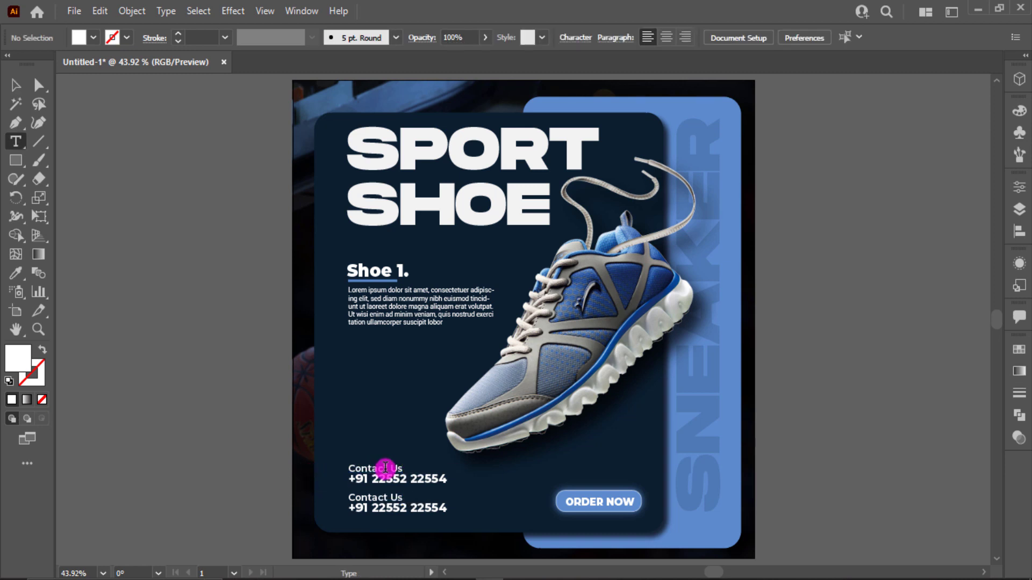
triple_click(385, 467)
type("Your Website")
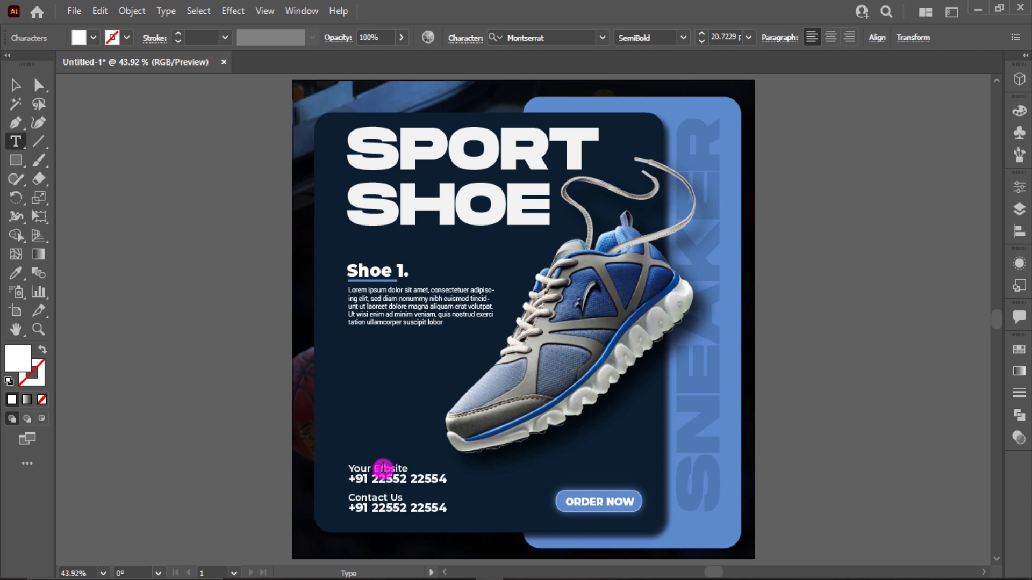
left_click_drag(383, 467, 456, 473)
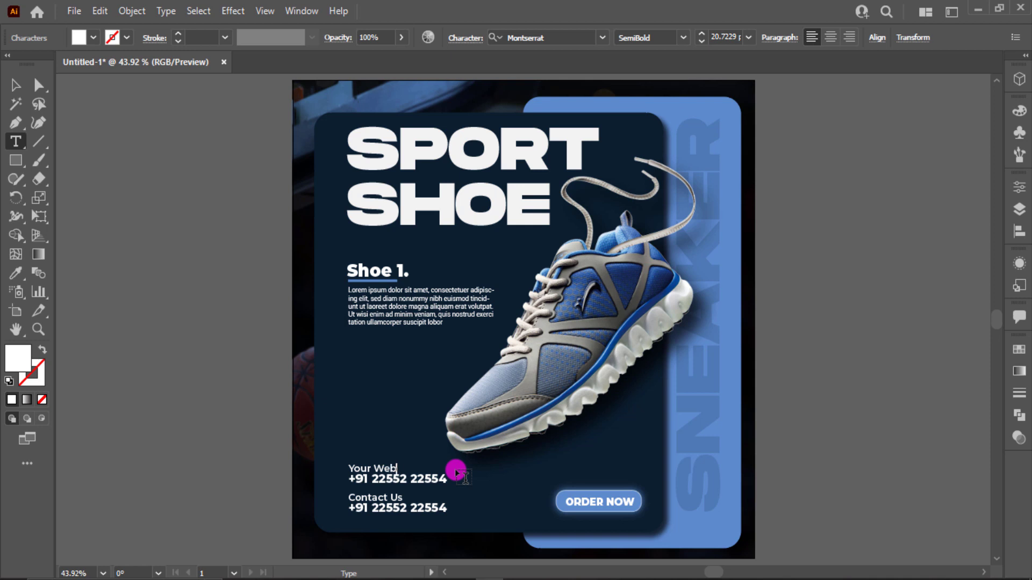
left_click(422, 476)
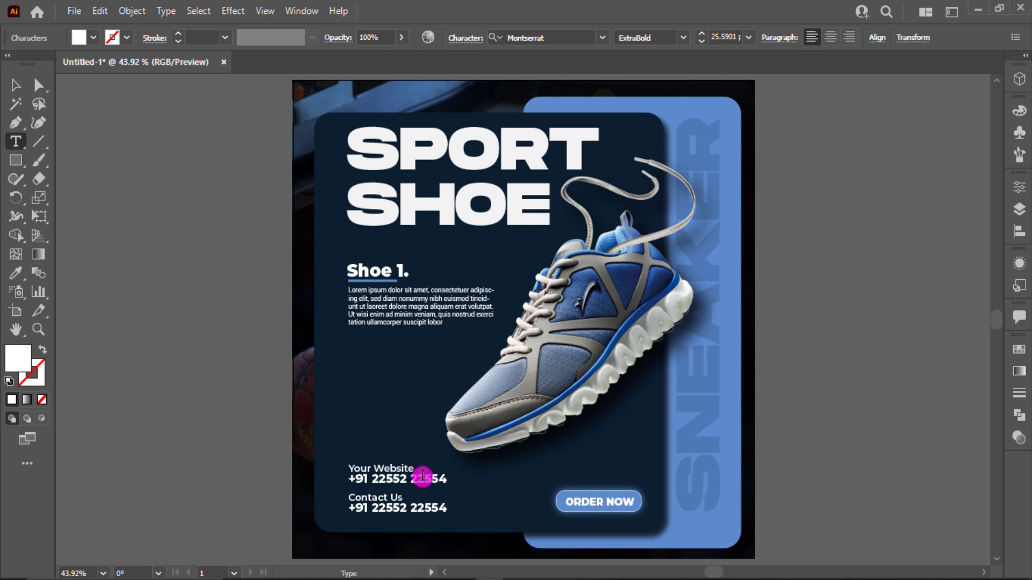
triple_click(422, 476)
type("www.yourwebsite.com")
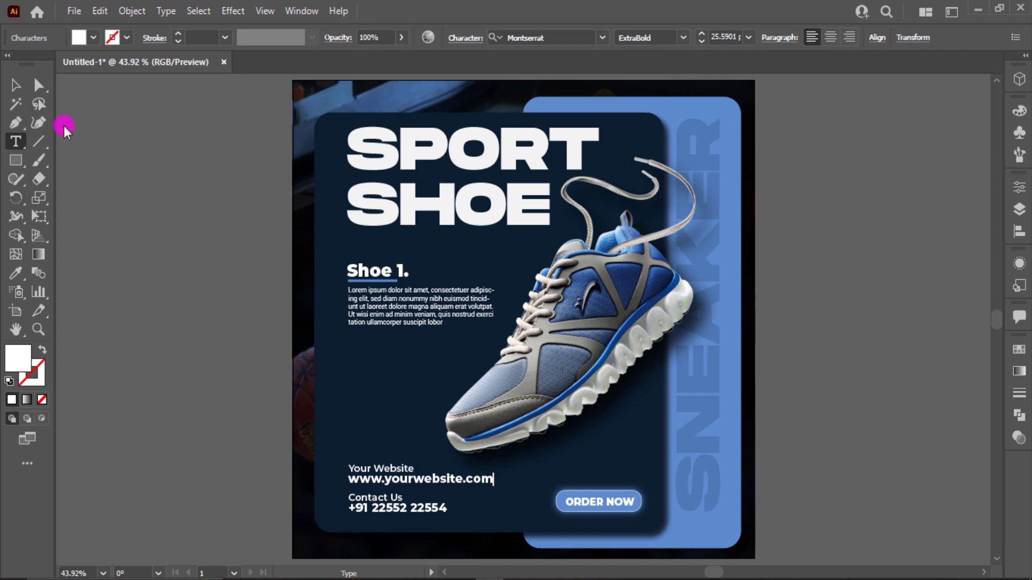
left_click(16, 85)
left_click(86, 428)
scroll(237, 484, "up", 3)
left_click_drag(206, 428, 143, 391)
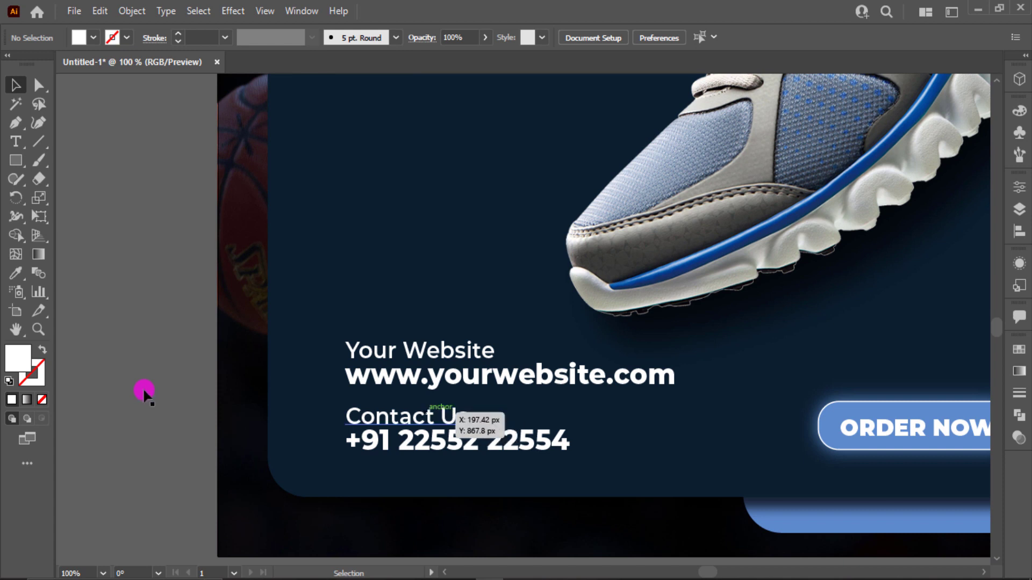
key("t")
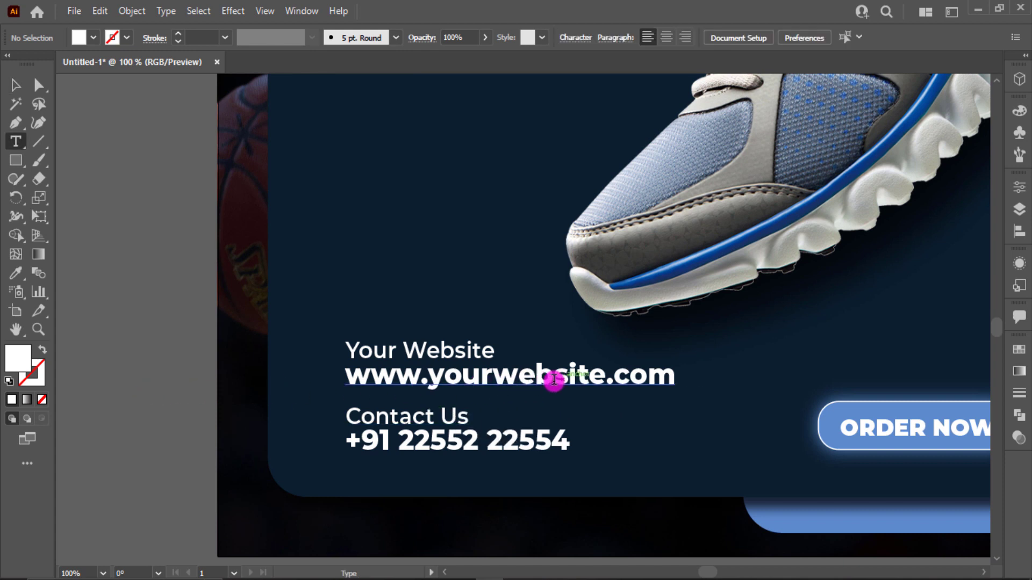
left_click_drag(554, 380, 603, 385)
key("BackSpace")
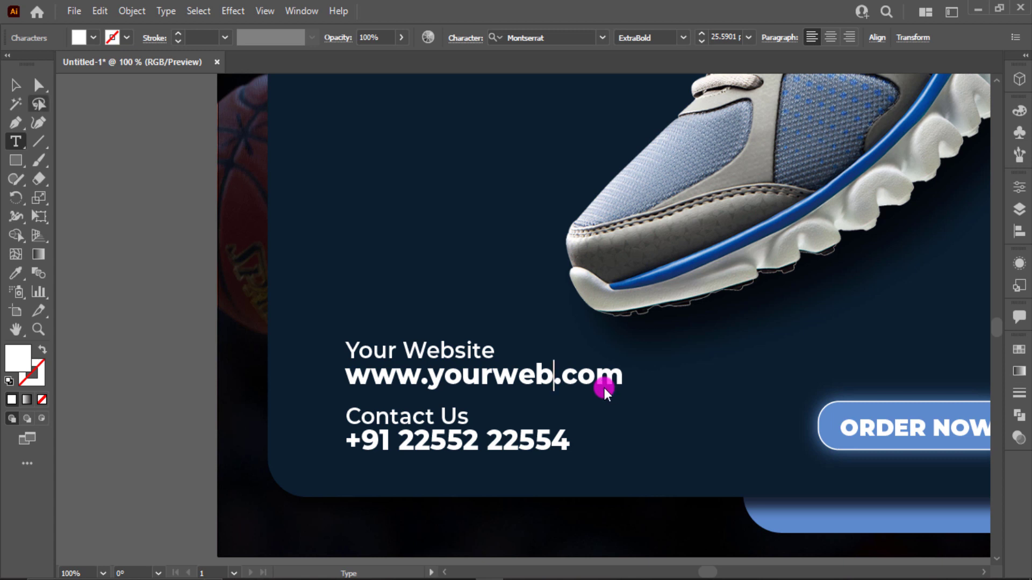
left_click(28, 87)
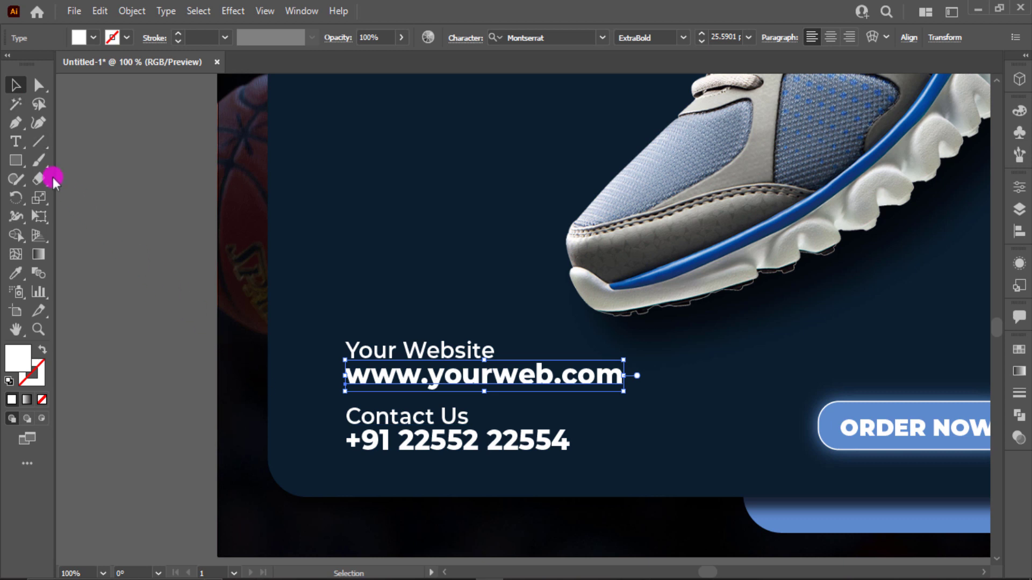
left_click(16, 142)
left_click_drag(490, 376, 422, 376)
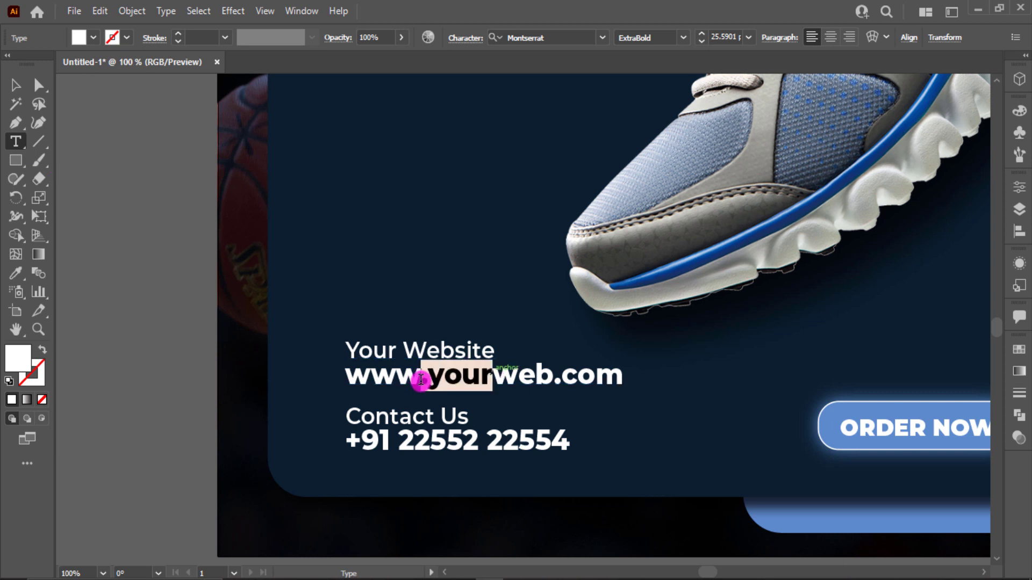
key("BackSpace")
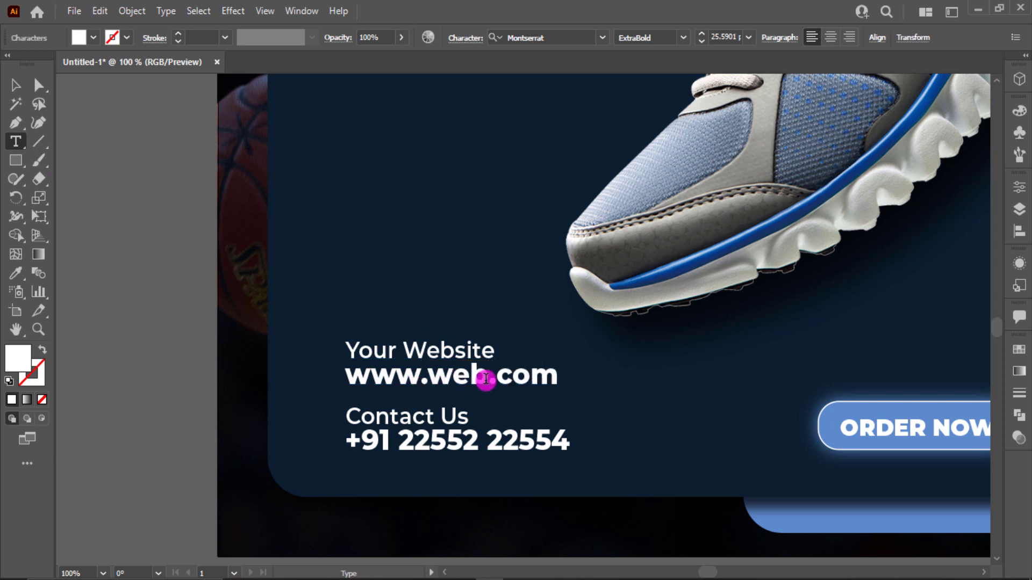
type("site")
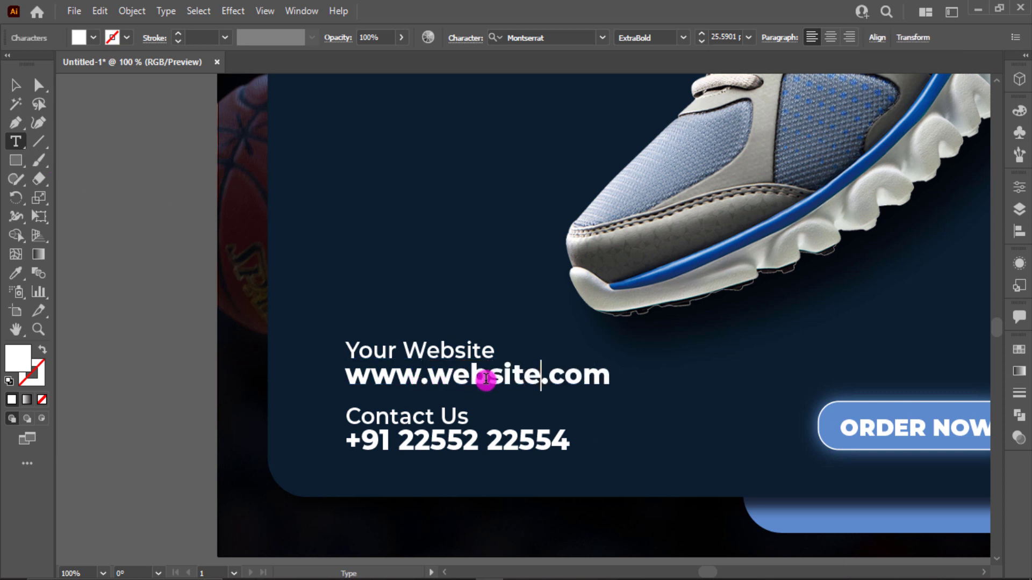
key("BackSpace")
key("BackSpace")
key("BackSpace")
key("BackSpace")
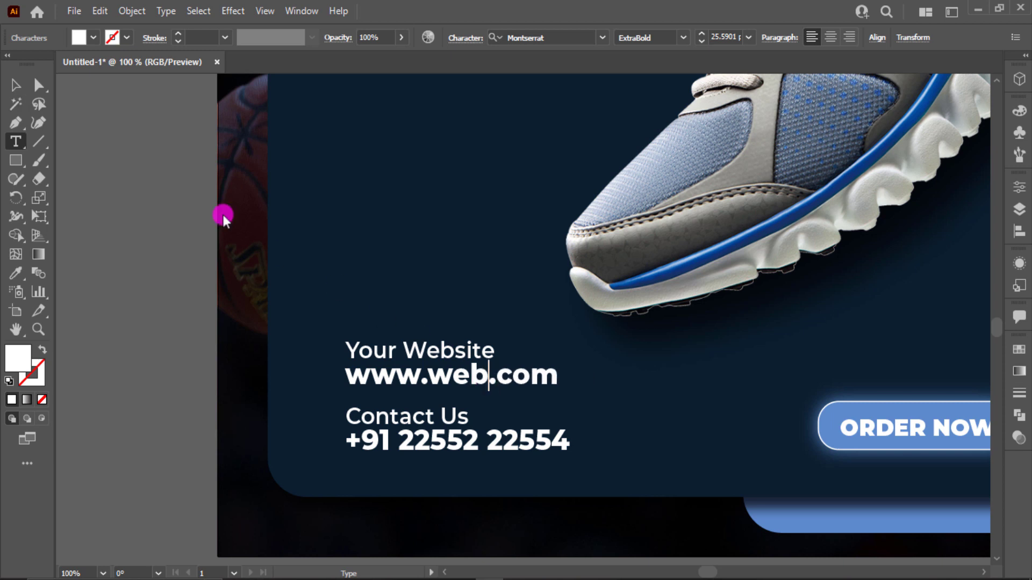
- Finish the text editing and duplicate the lorem ipsum paragraph directly below the original
key("Escape")
left_click(156, 208)
key("ctrl+0")
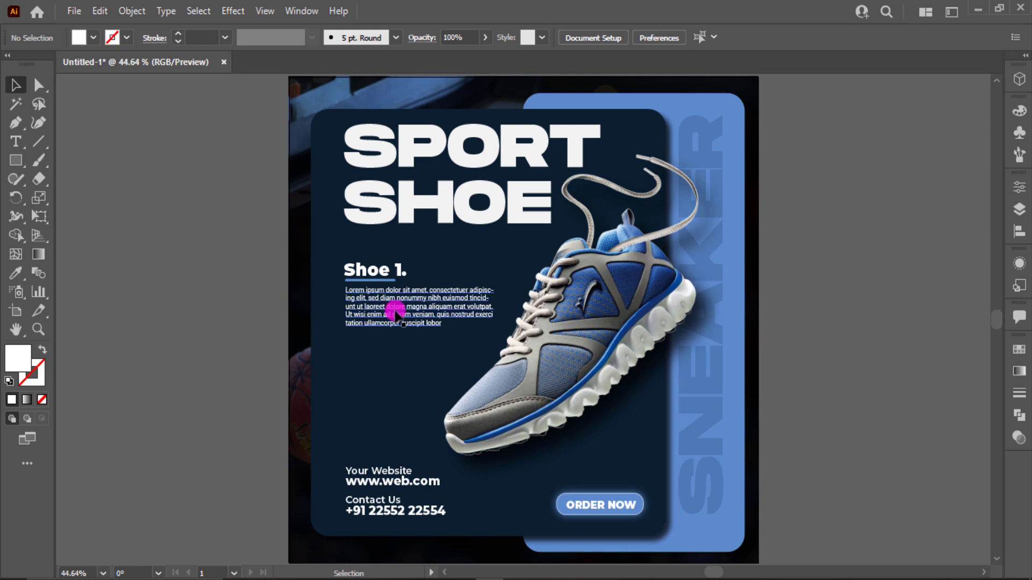
left_click_drag(396, 316, 403, 362)
left_click(739, 334)
left_click(421, 368)
left_click(831, 366)
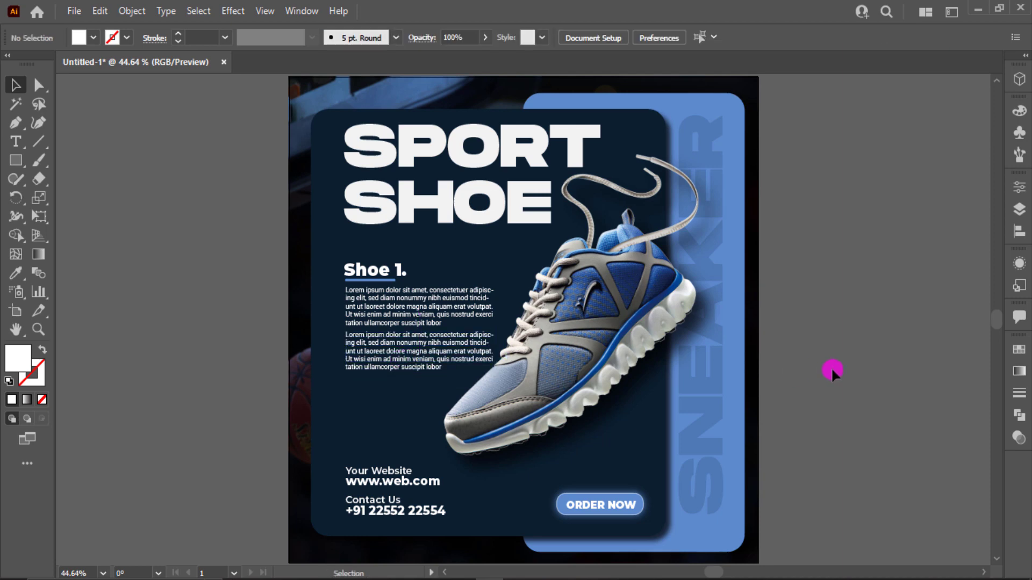
- Place the Phone and Go to Web symbols from the Web Icons library beside the artboard and close the library
left_click(1019, 133)
left_click(835, 238)
left_click(891, 526)
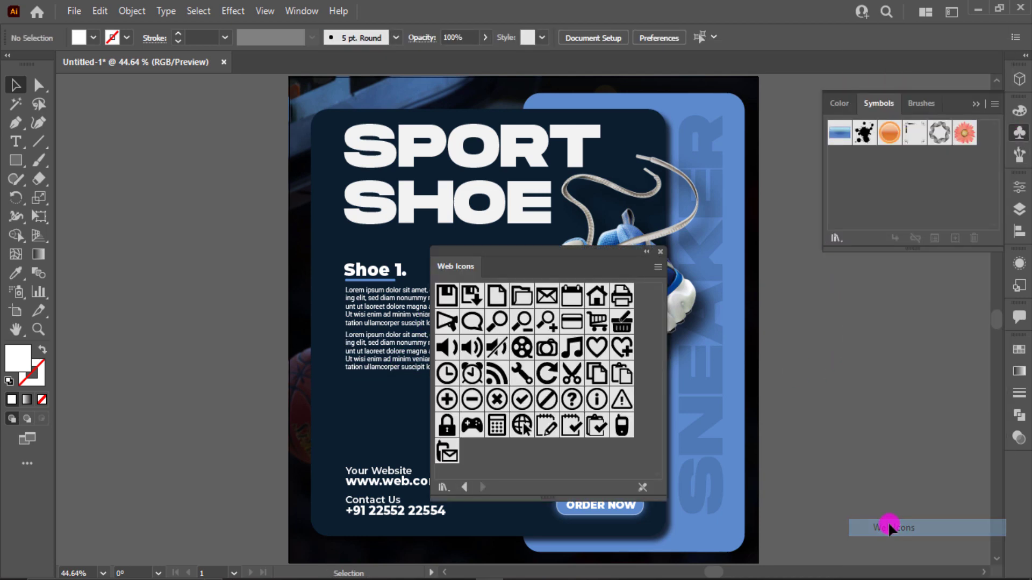
left_click_drag(624, 430, 875, 429)
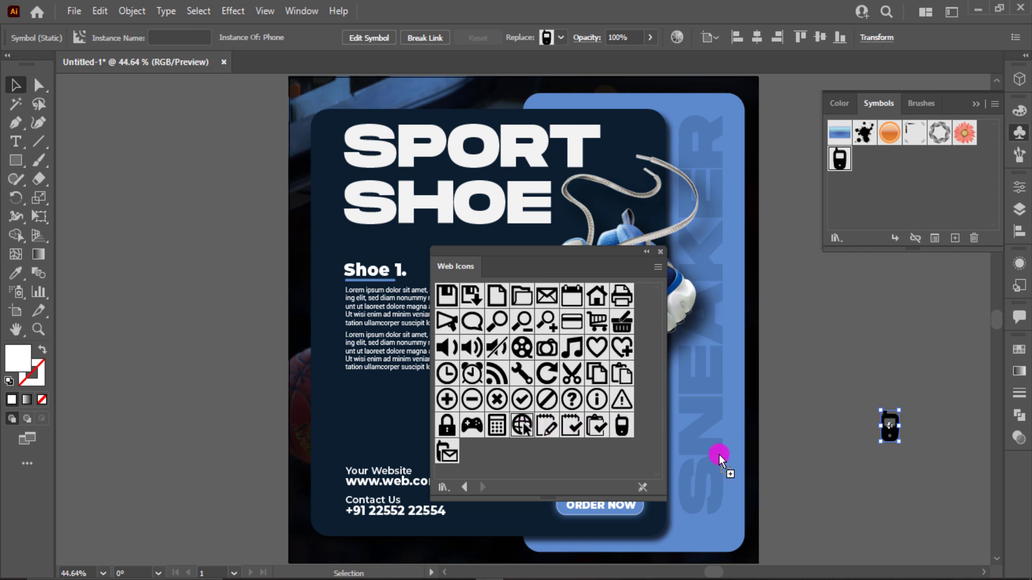
left_click_drag(719, 454, 815, 448)
left_click(660, 252)
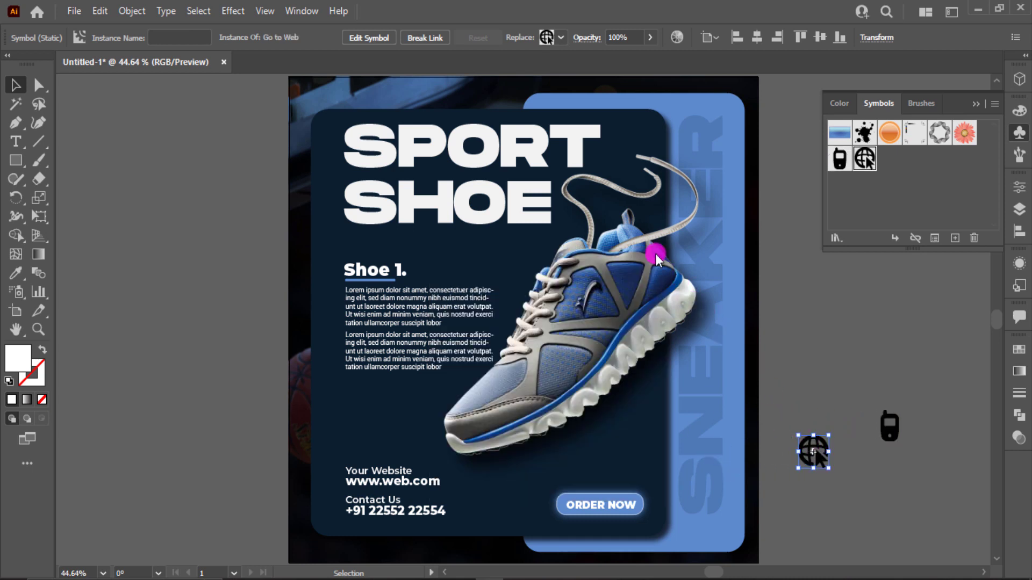
- Move the phone icon in front of the "Contact Us" lines and the globe icon in front of the "Your Website" lines
left_click(811, 401)
left_click(818, 447)
left_click_drag(885, 433, 323, 517)
left_click_drag(801, 466, 326, 478)
scroll(326, 477, "up", 2)
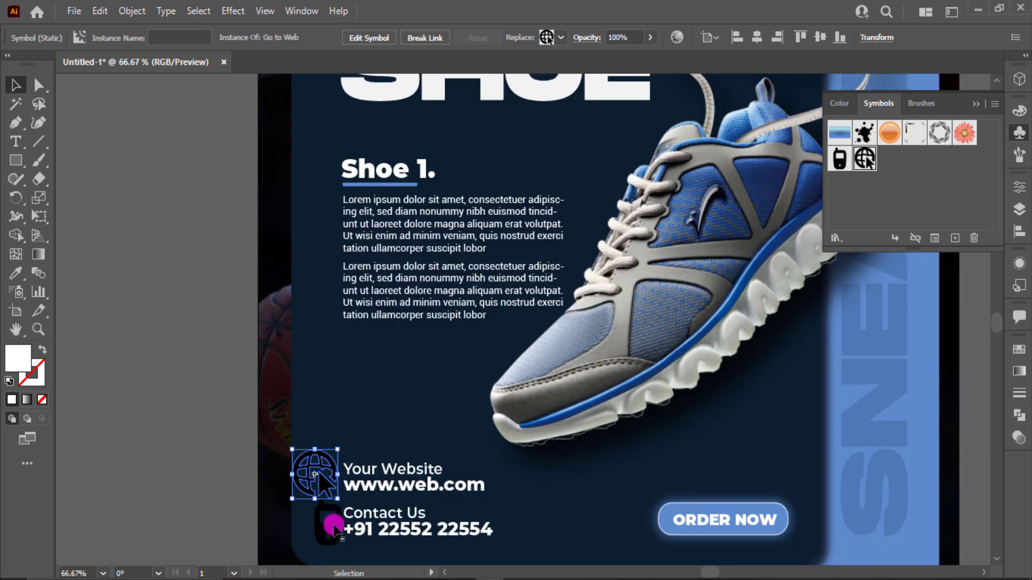
- Scale the globe and phone icons down together beside the contact details
left_click(333, 526, "shift")
left_click_drag(343, 545, 333, 536)
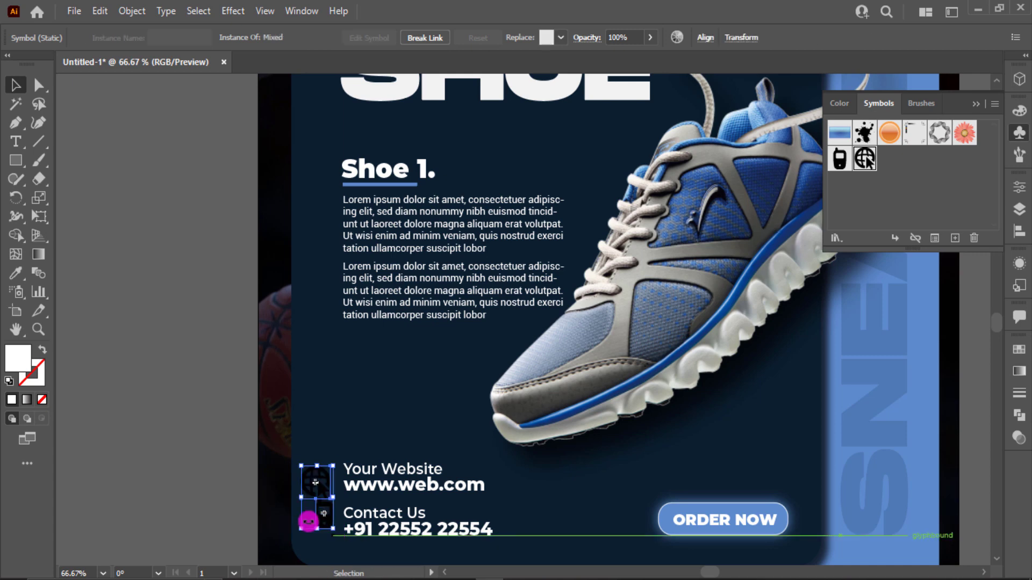
left_click(228, 439)
- Group "Your Website" with its web address, and "Contact Us" with the phone number
scroll(228, 439, "up", 1)
scroll(228, 440, "down", 3)
scroll(228, 439, "up", 2)
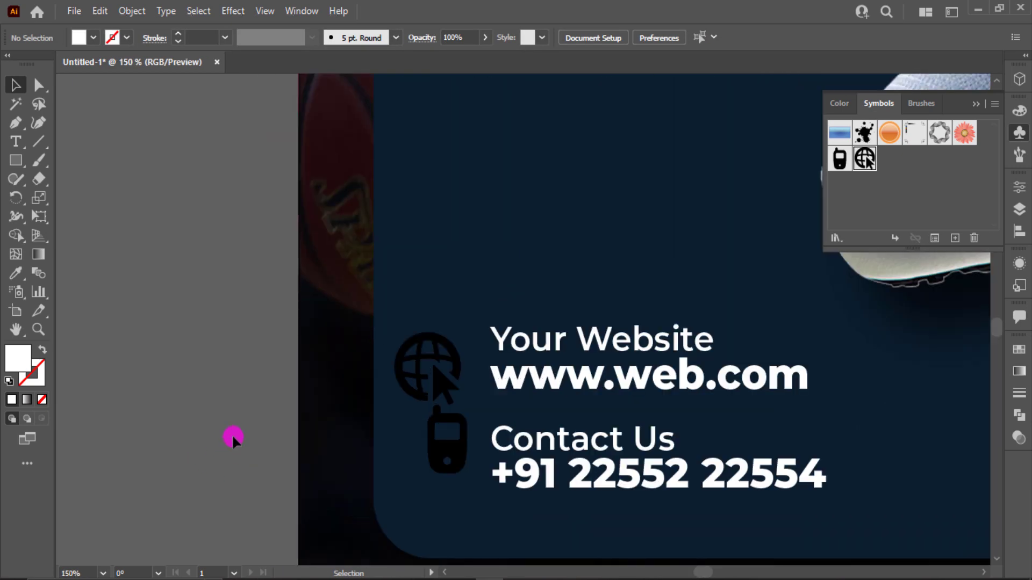
left_click(578, 336)
left_click(647, 385, "shift")
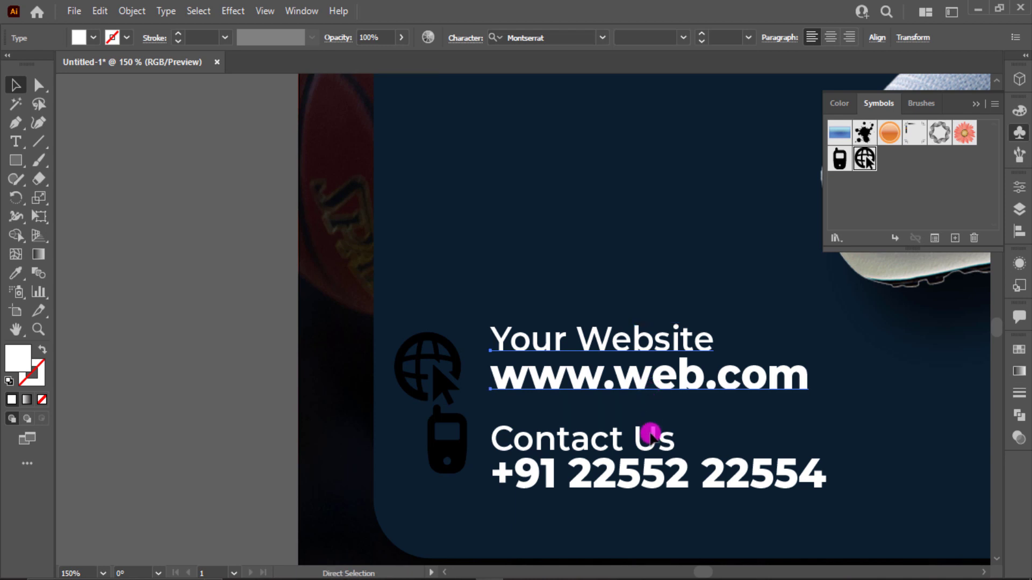
key("ctrl+g")
left_click(592, 438)
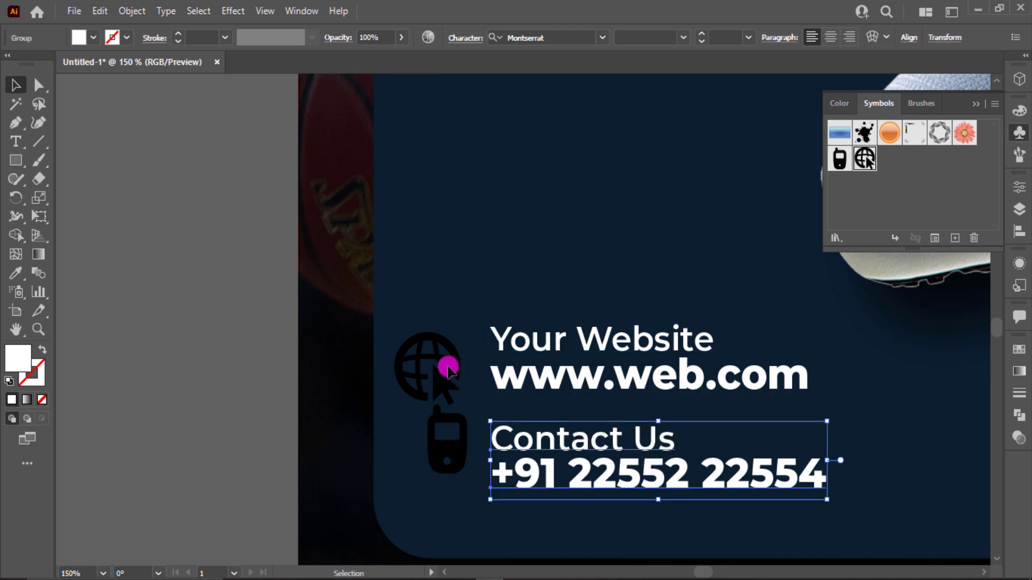
- Vertically centre-align the globe icon with the website group and the phone icon with the contact group
left_click(449, 371)
left_click_drag(394, 293, 551, 337)
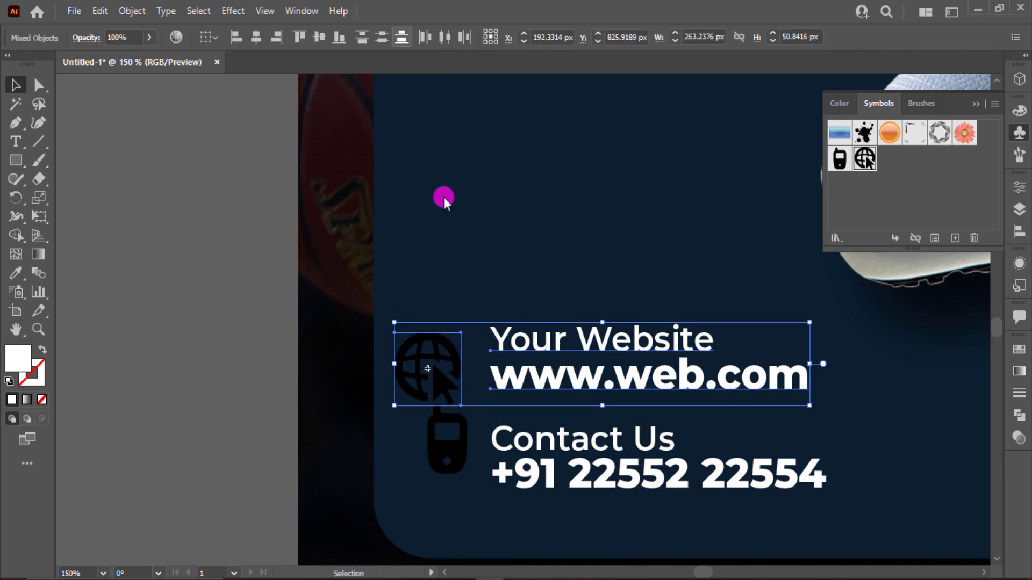
left_click(319, 36)
left_click_drag(395, 449, 511, 498)
left_click(319, 36)
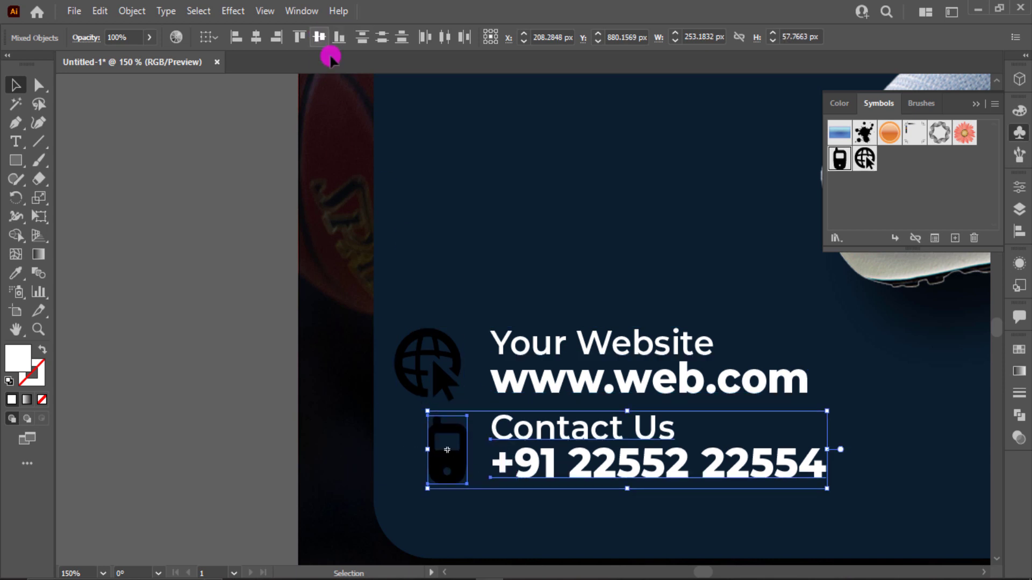
- Move the globe icon horizontally toward the "Your Website" text so it sits directly above the phone icon
left_click(415, 253)
left_click(421, 349)
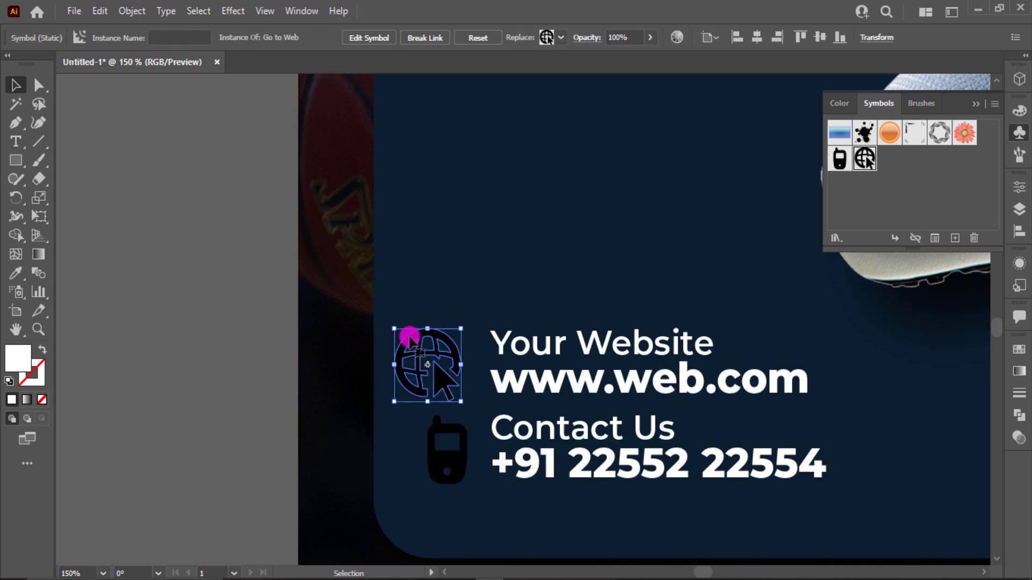
left_click_drag(409, 337, 428, 337)
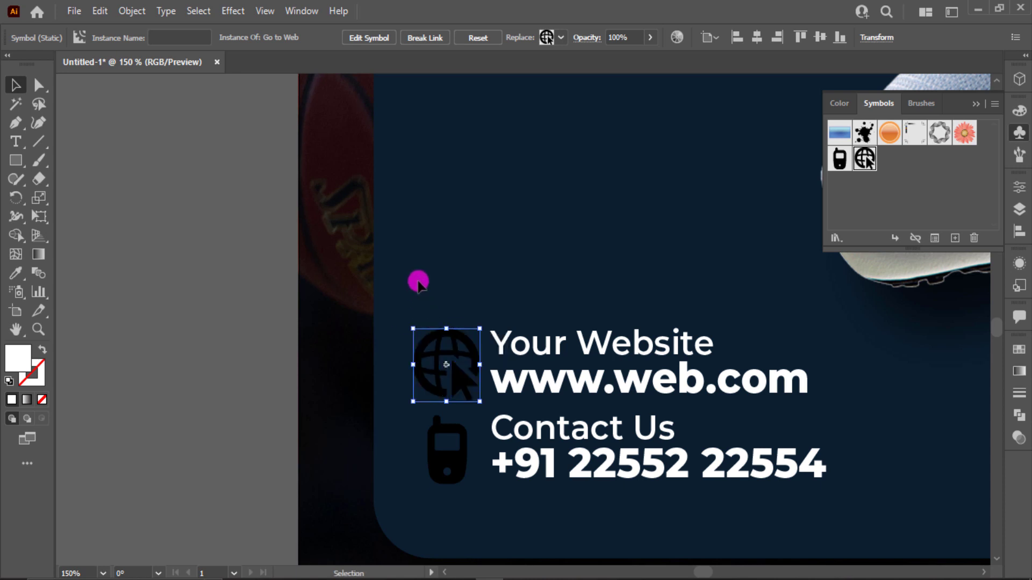
- Move both icons and the website and contact text together so the icons line up with the body text's starting edge
left_click_drag(397, 281, 451, 470)
left_click_drag(434, 270, 731, 504)
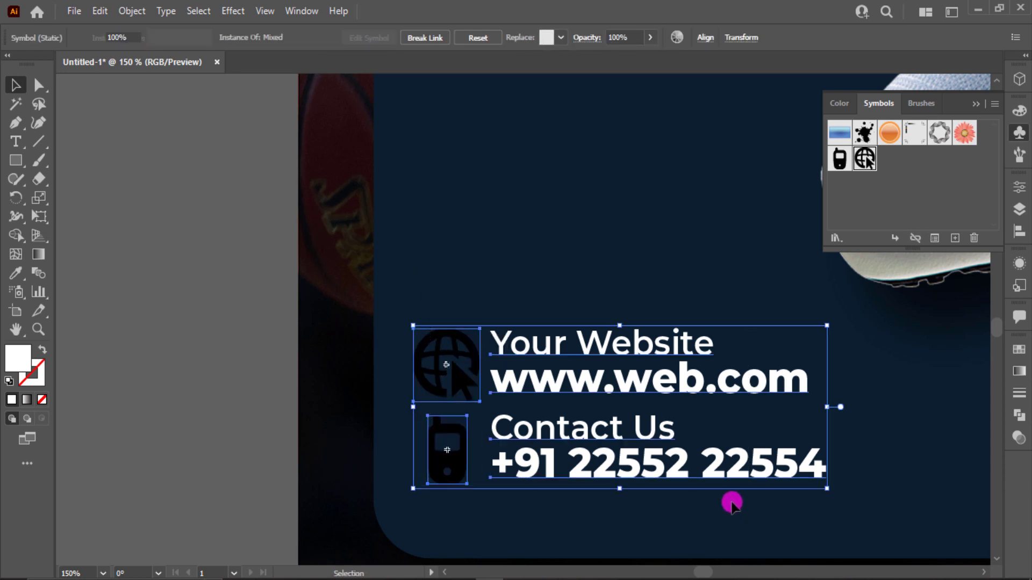
left_click_drag(583, 456, 604, 445)
key("ctrl+0")
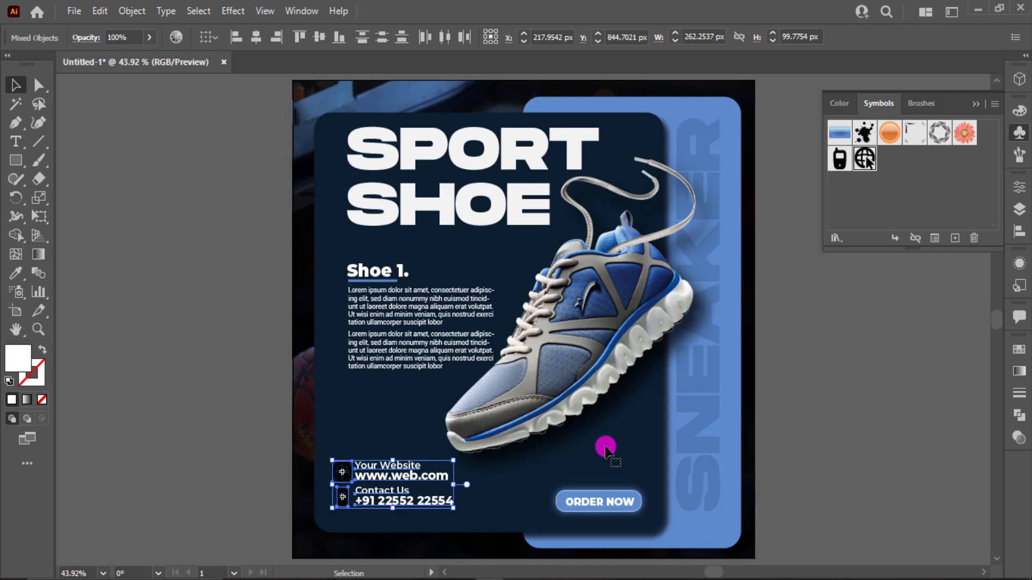
mouse_move(393, 498)
left_mouse_down()
mouse_move(413, 501)
mouse_move(399, 490)
left_mouse_up()
left_click(570, 476)
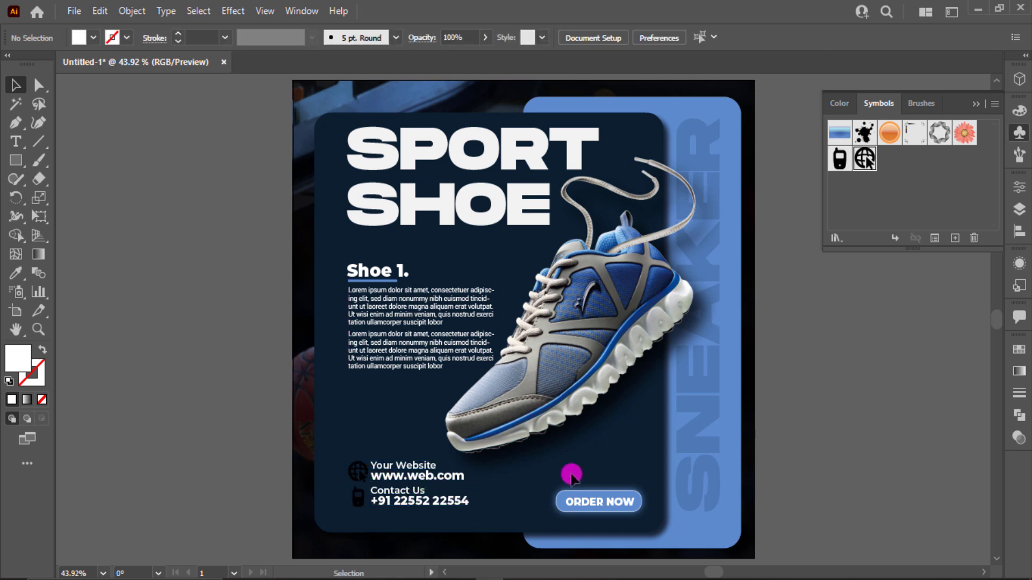
- Expand the globe and phone symbols into editable shapes
left_click(361, 477)
left_click(359, 500, "shift")
left_click(132, 11)
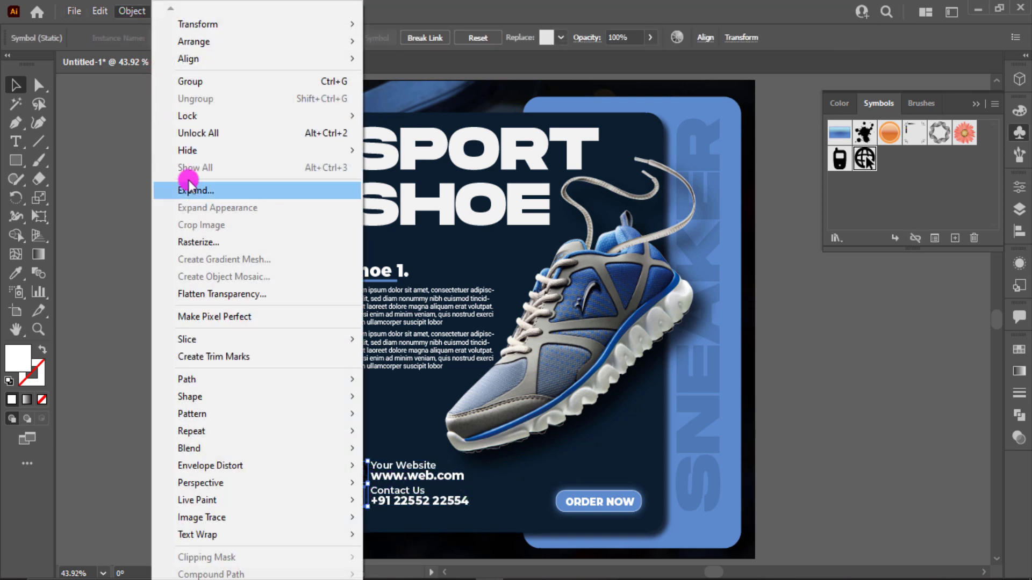
left_click(189, 189)
left_click(454, 388)
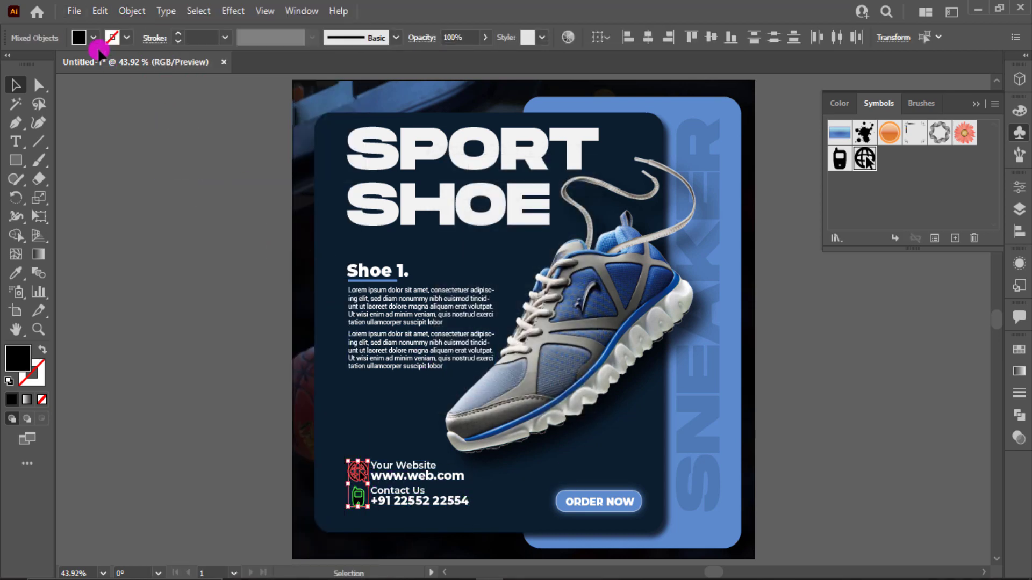
- Fill the expanded globe and phone icons with white
left_click(94, 37)
left_click(29, 65)
left_click(179, 350)
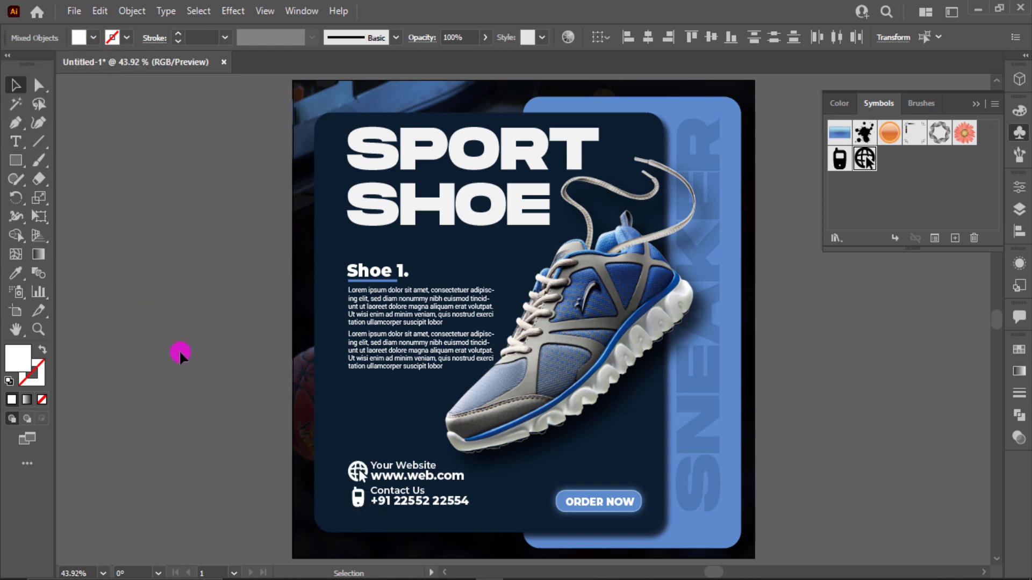
- Nudge the website and contact text groups slightly away from their icons, and put away the symbol library
scroll(179, 349, "up", 1)
scroll(179, 350, "down", 2)
scroll(179, 350, "up", 1)
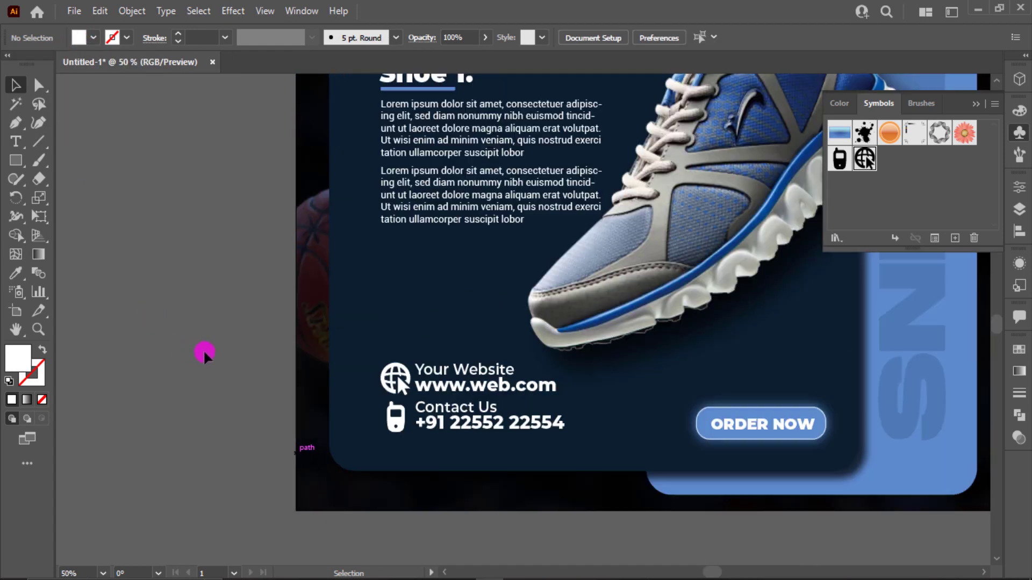
left_click_drag(483, 348, 508, 445)
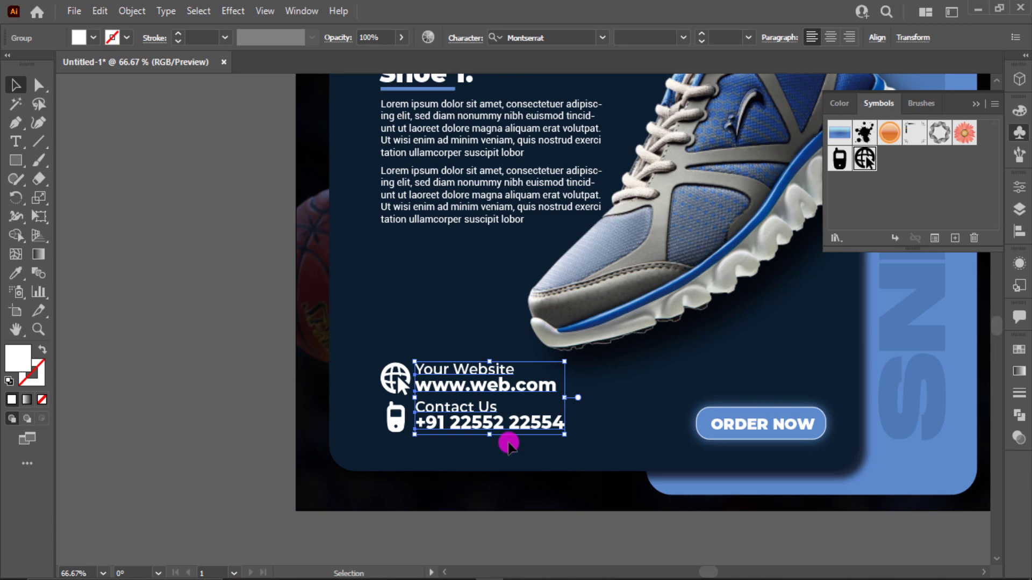
key("Right")
key("Right")
key("Right")
key("Right")
key("Right")
key("Right")
key("Right")
key("Right")
key("Right")
key("Right")
key("Right")
key("Right")
key("Right")
key("Right")
key("Right")
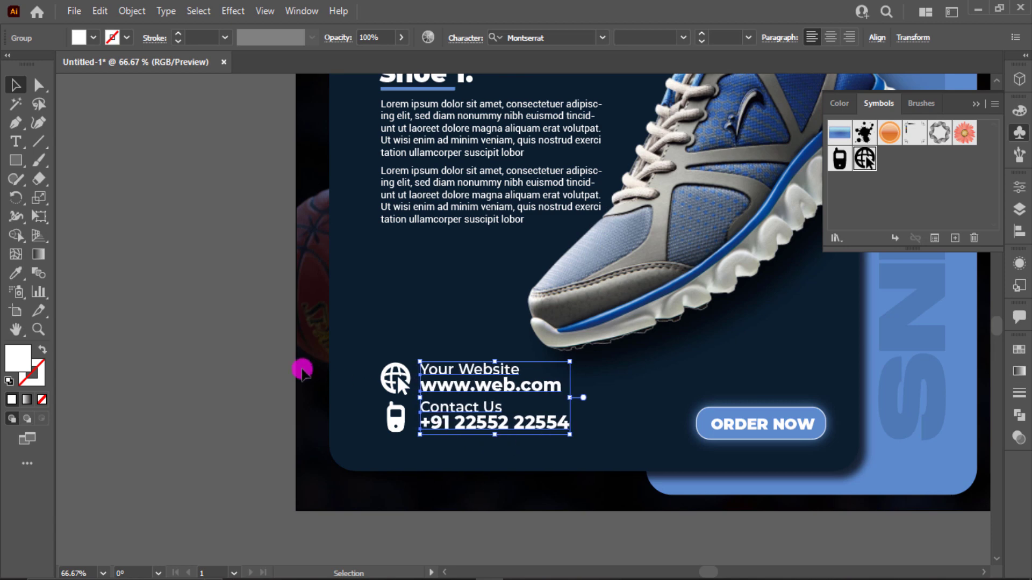
key("ctrl+0")
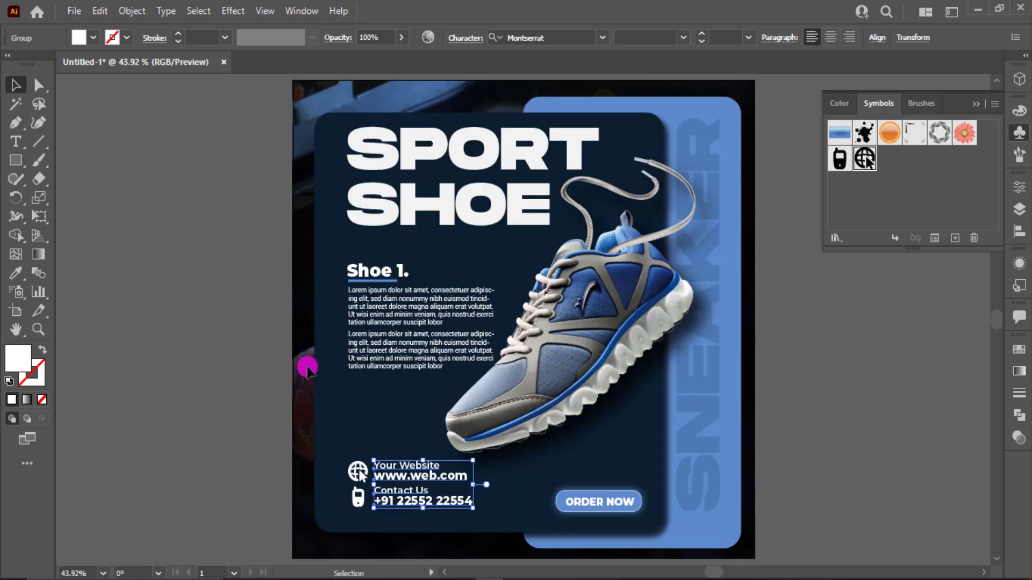
left_click(979, 108)
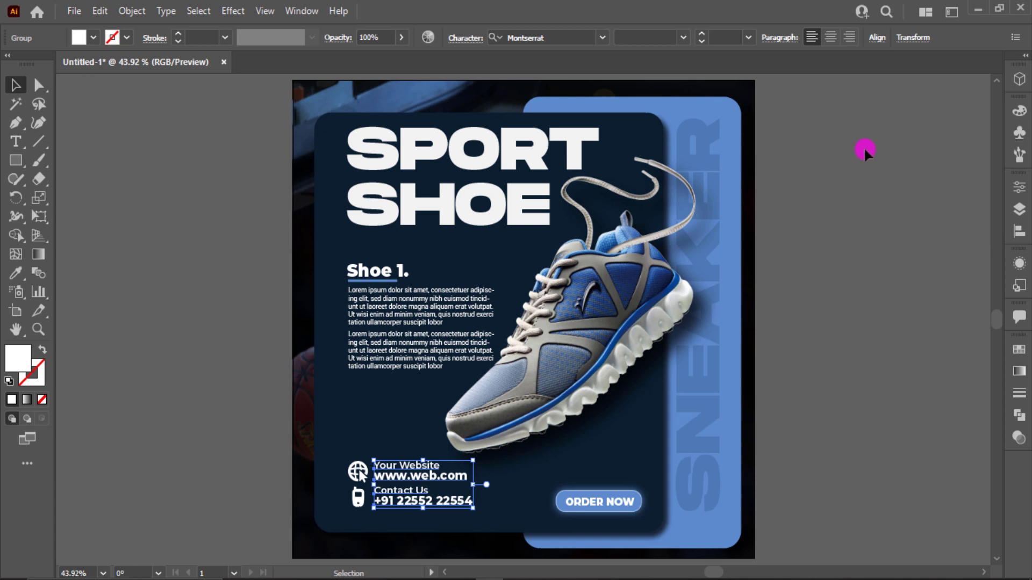
left_click(864, 147)
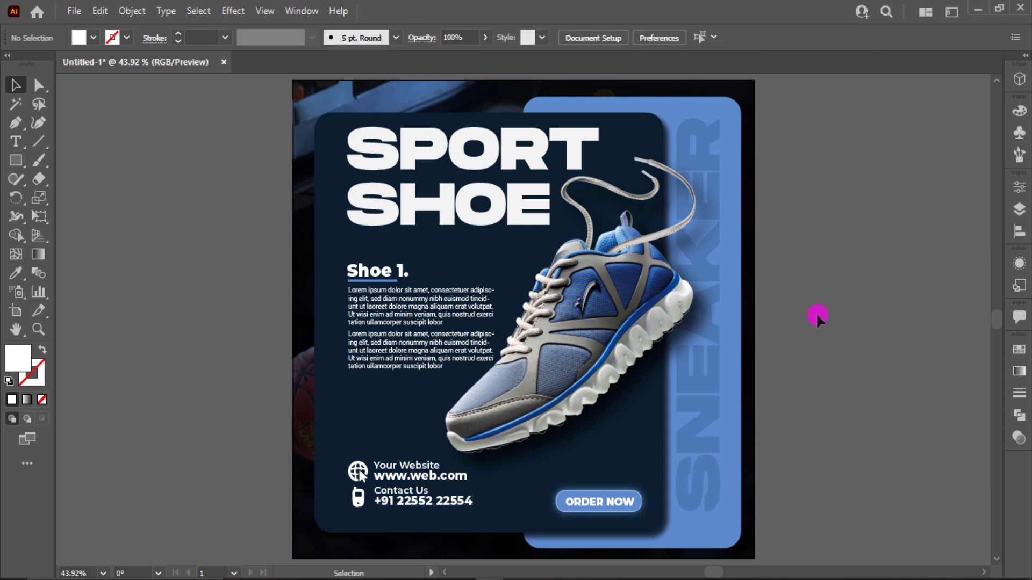